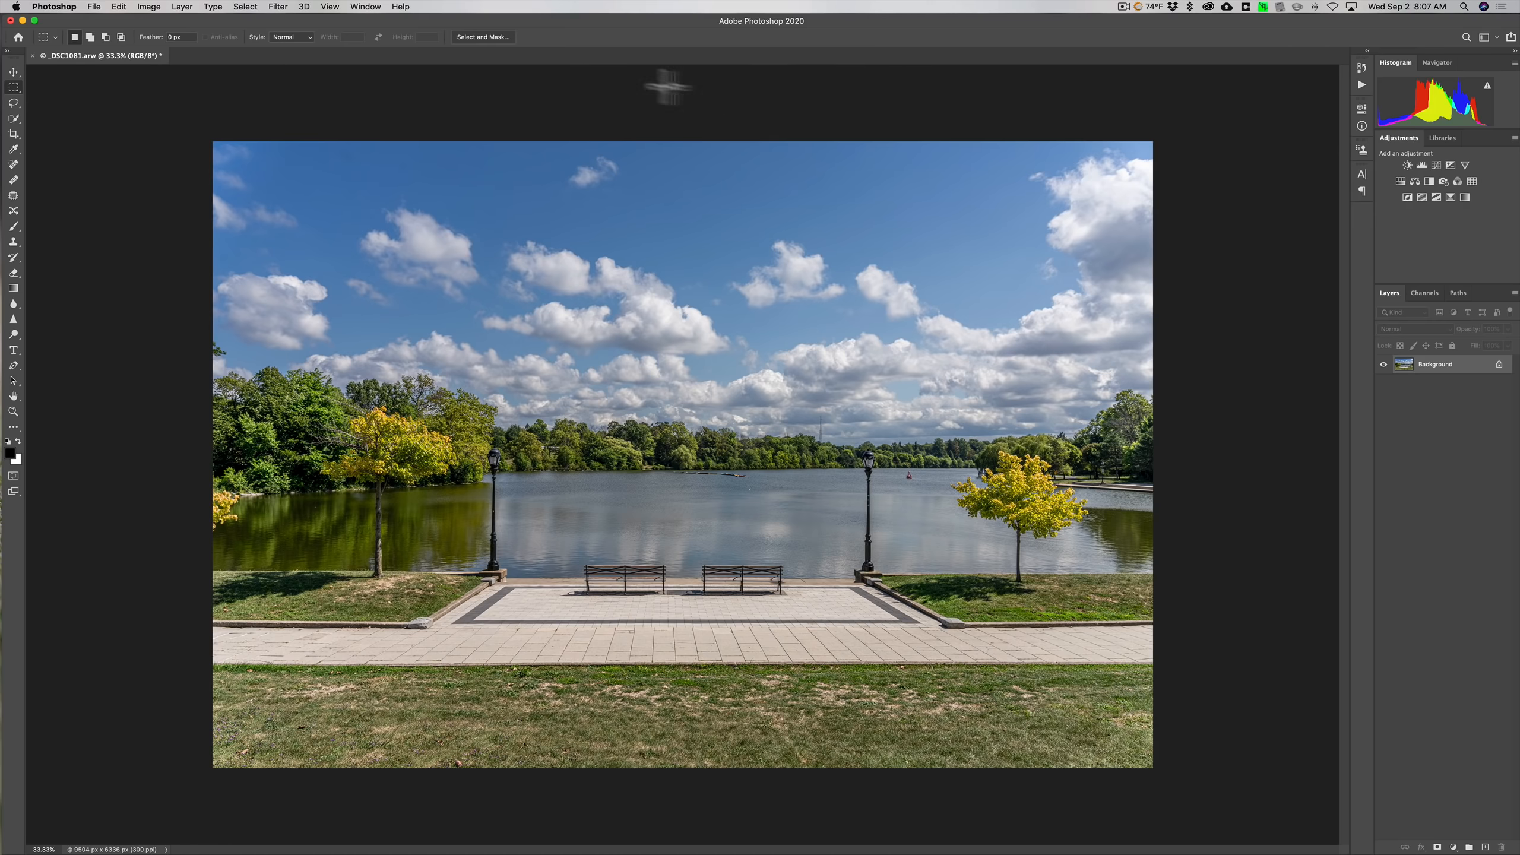
click(95, 7)
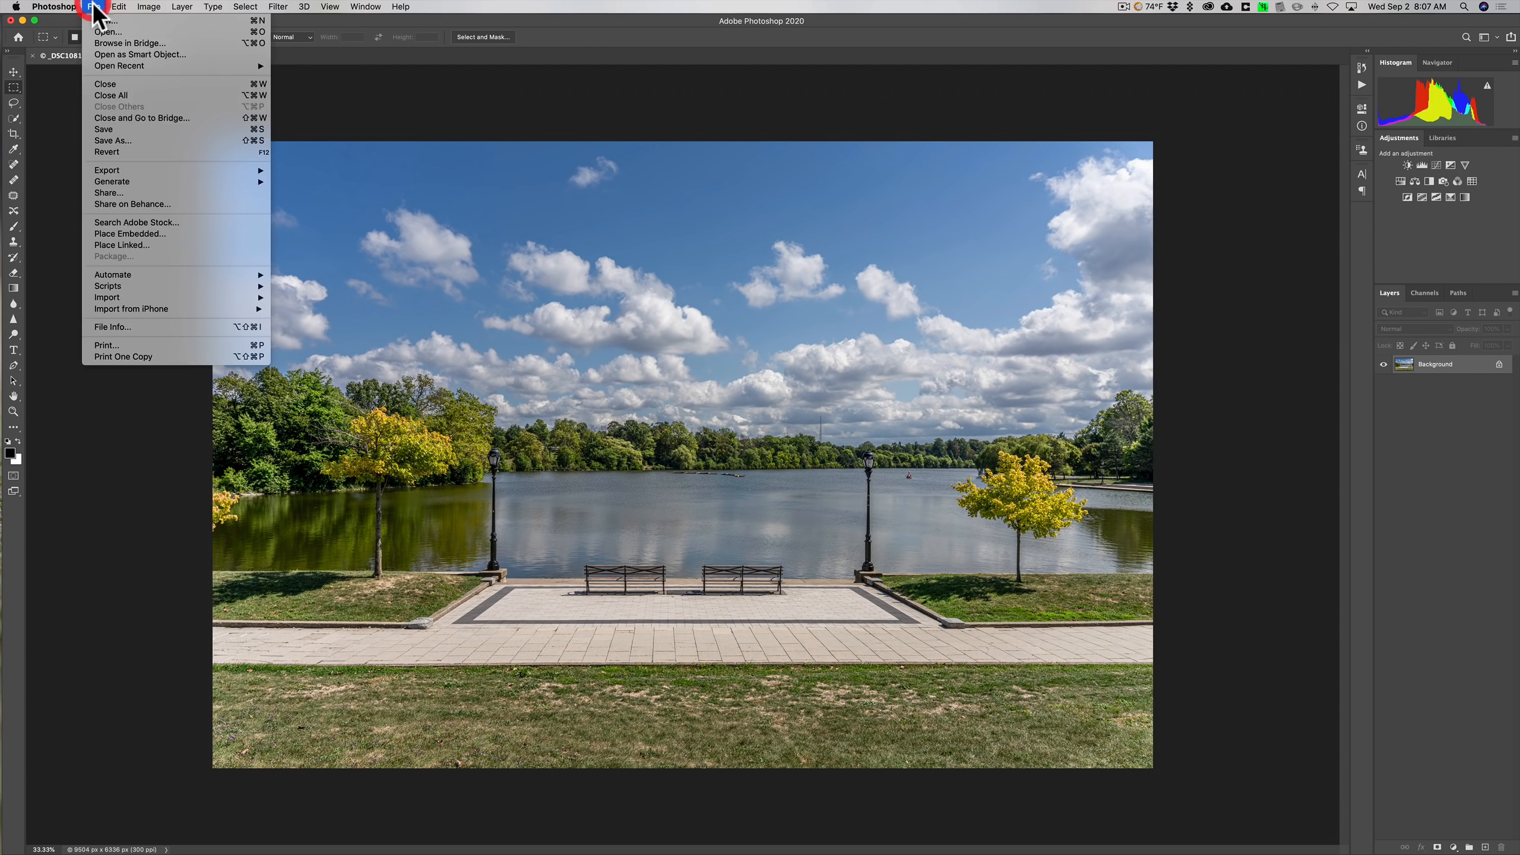
mouse_move(152, 180)
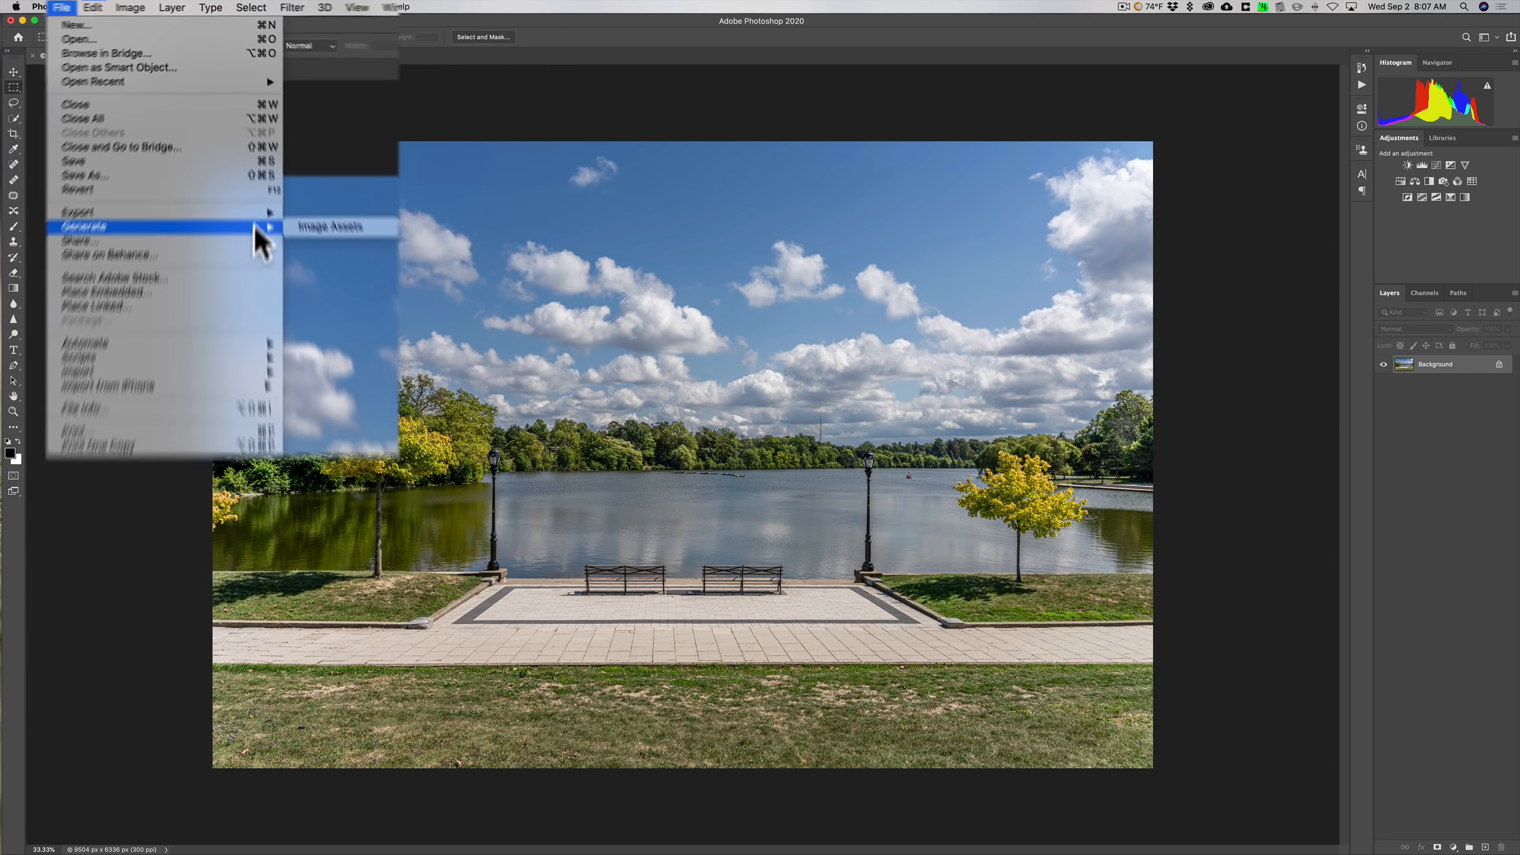
click(553, 38)
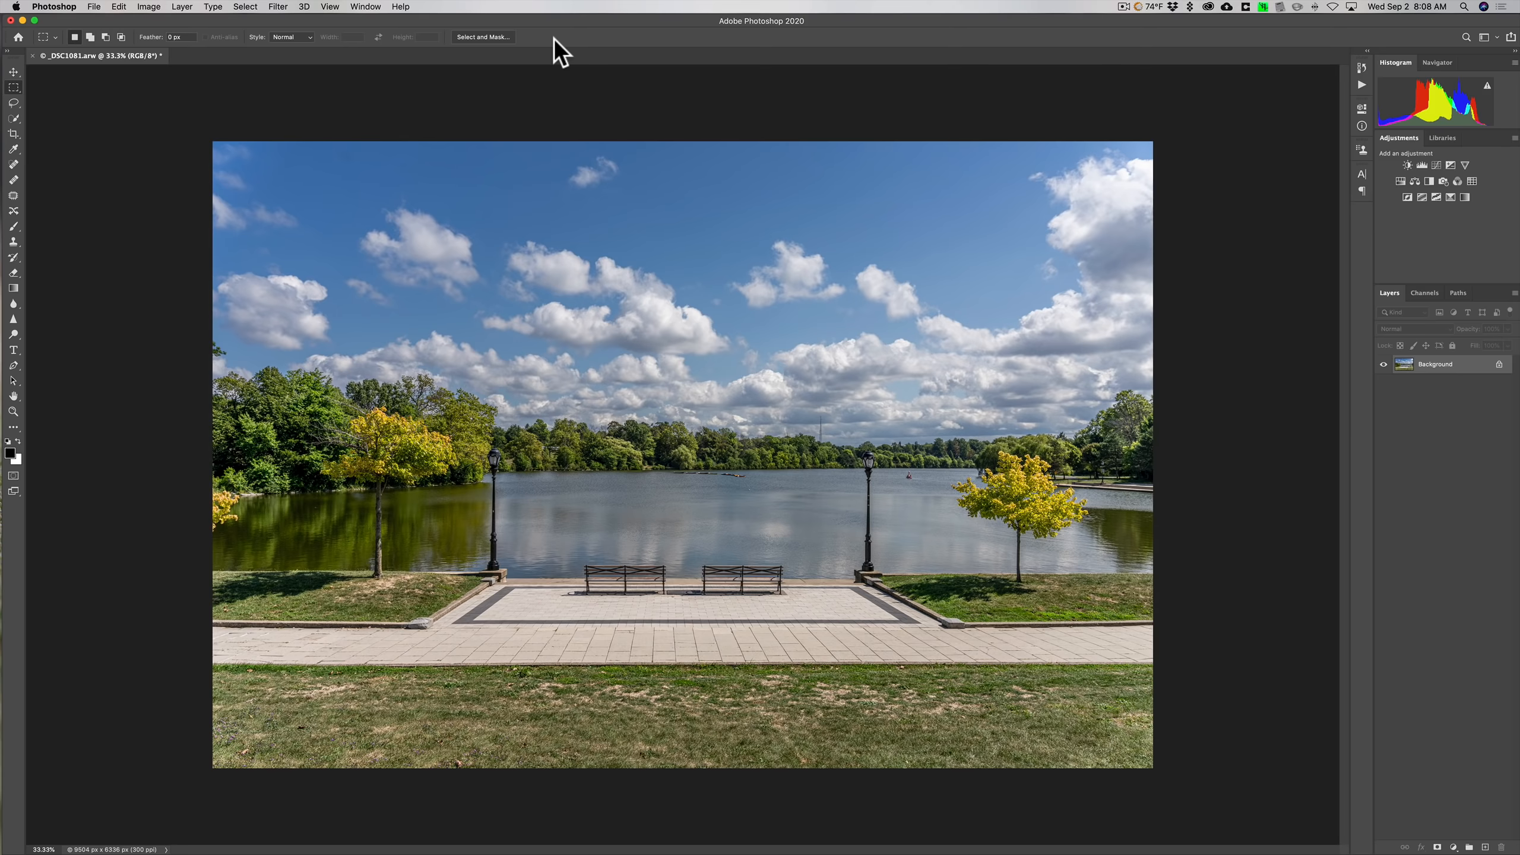
- Switch to Finder, check the files in the desktop's Project folder, and return to Photoshop
click(22, 19)
click(1191, 306)
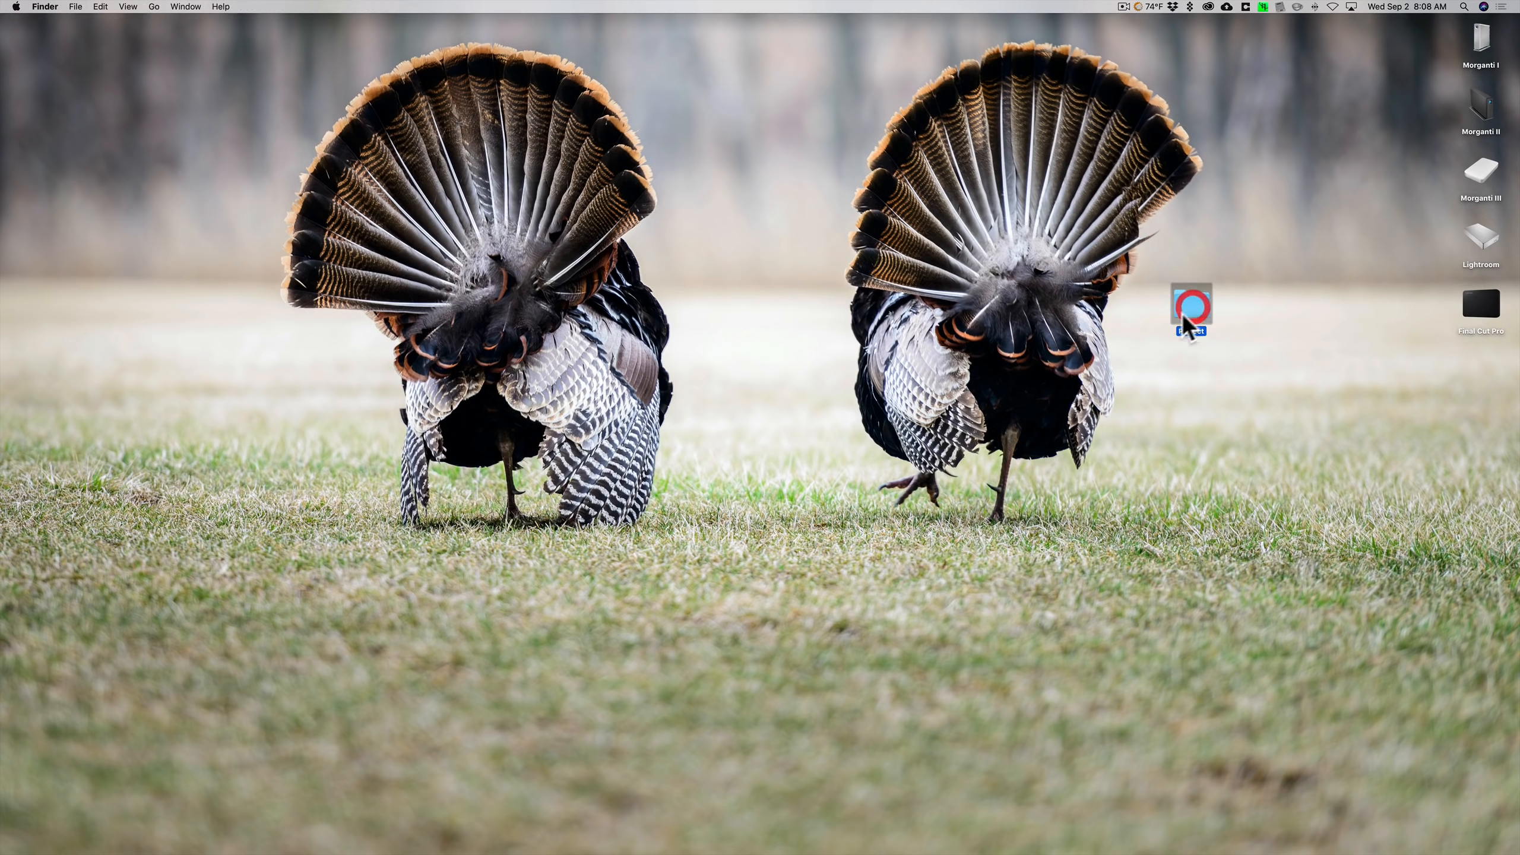
double_click(1188, 305)
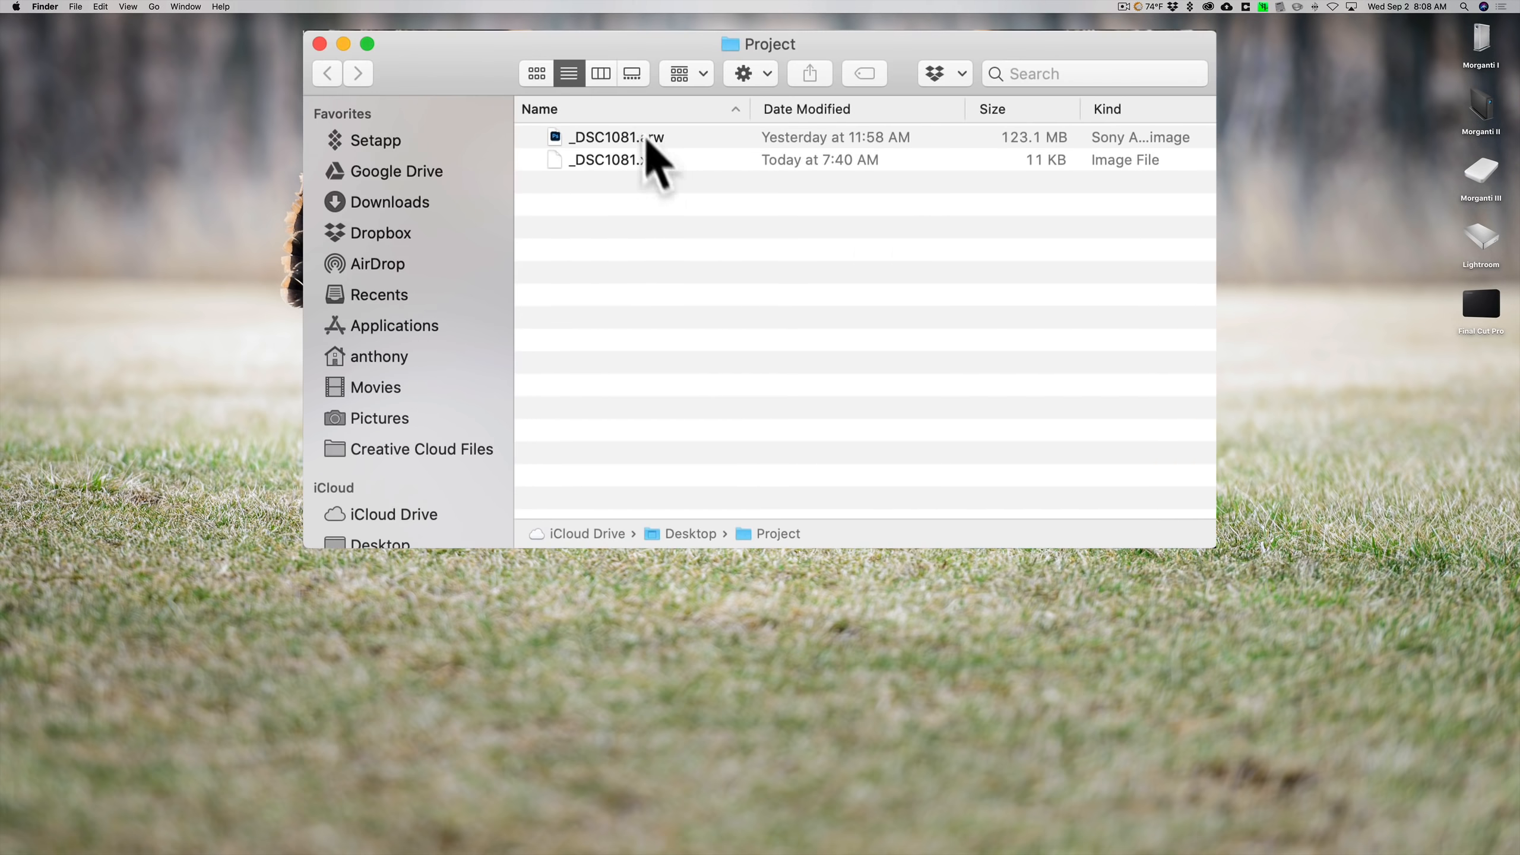
click(319, 44)
mouse_move(1025, 845)
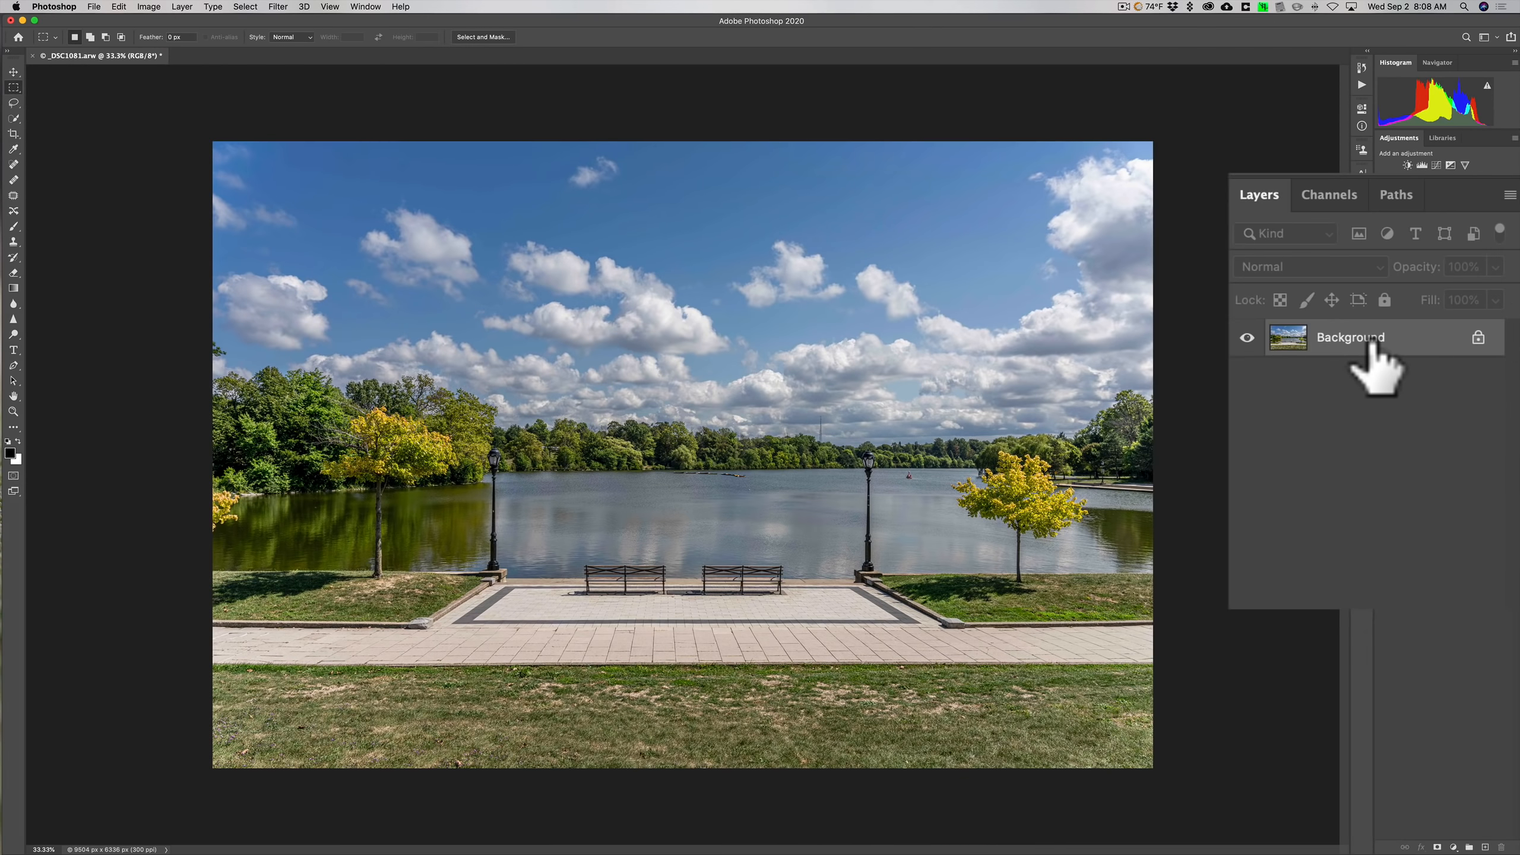
- Unlock the Background layer and duplicate it twice to make three identical layers
click(1475, 339)
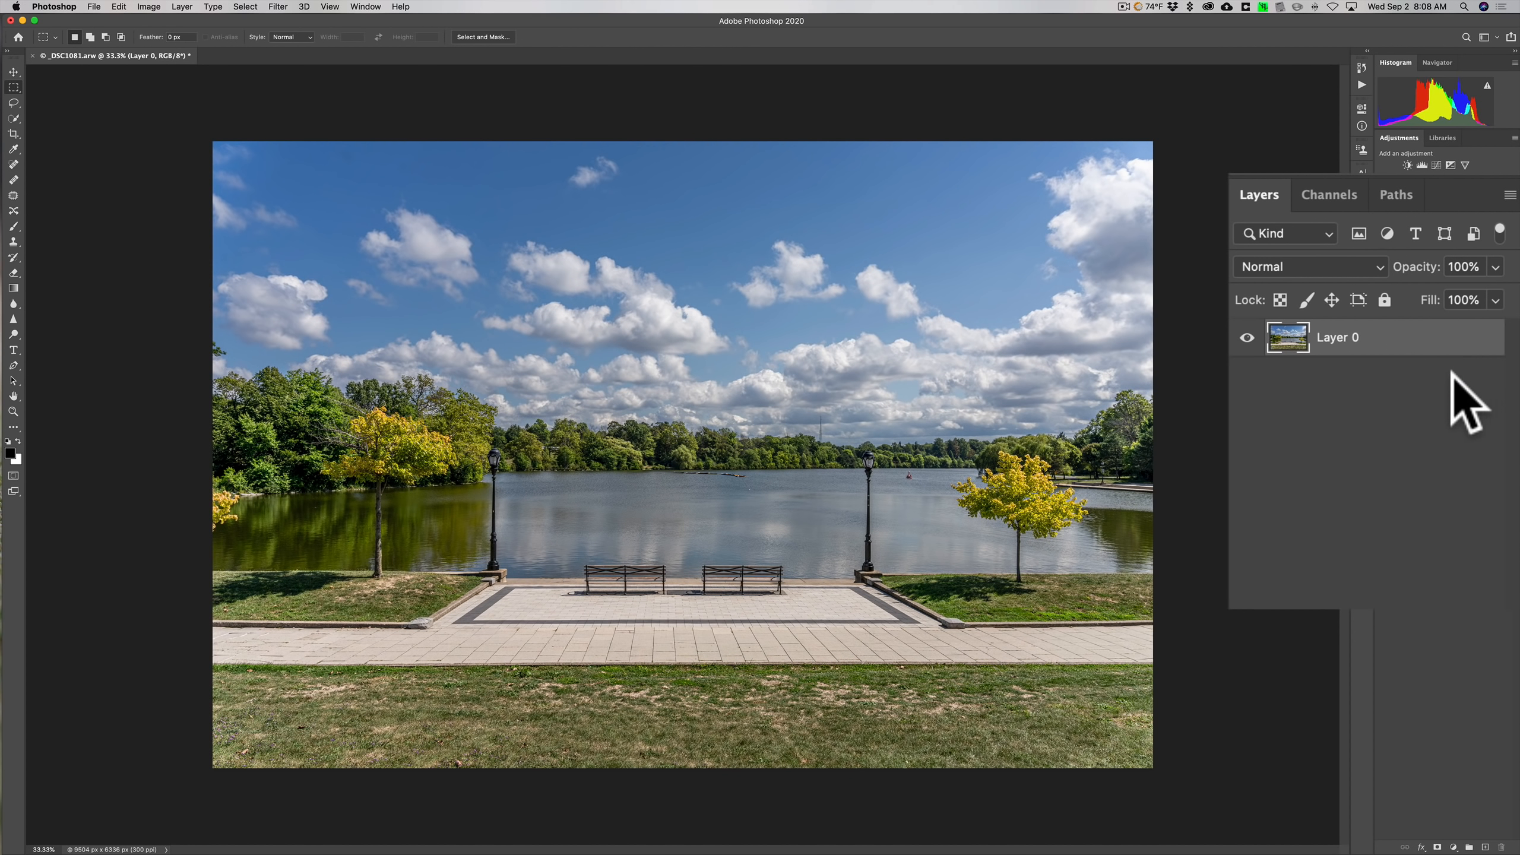
key(super)
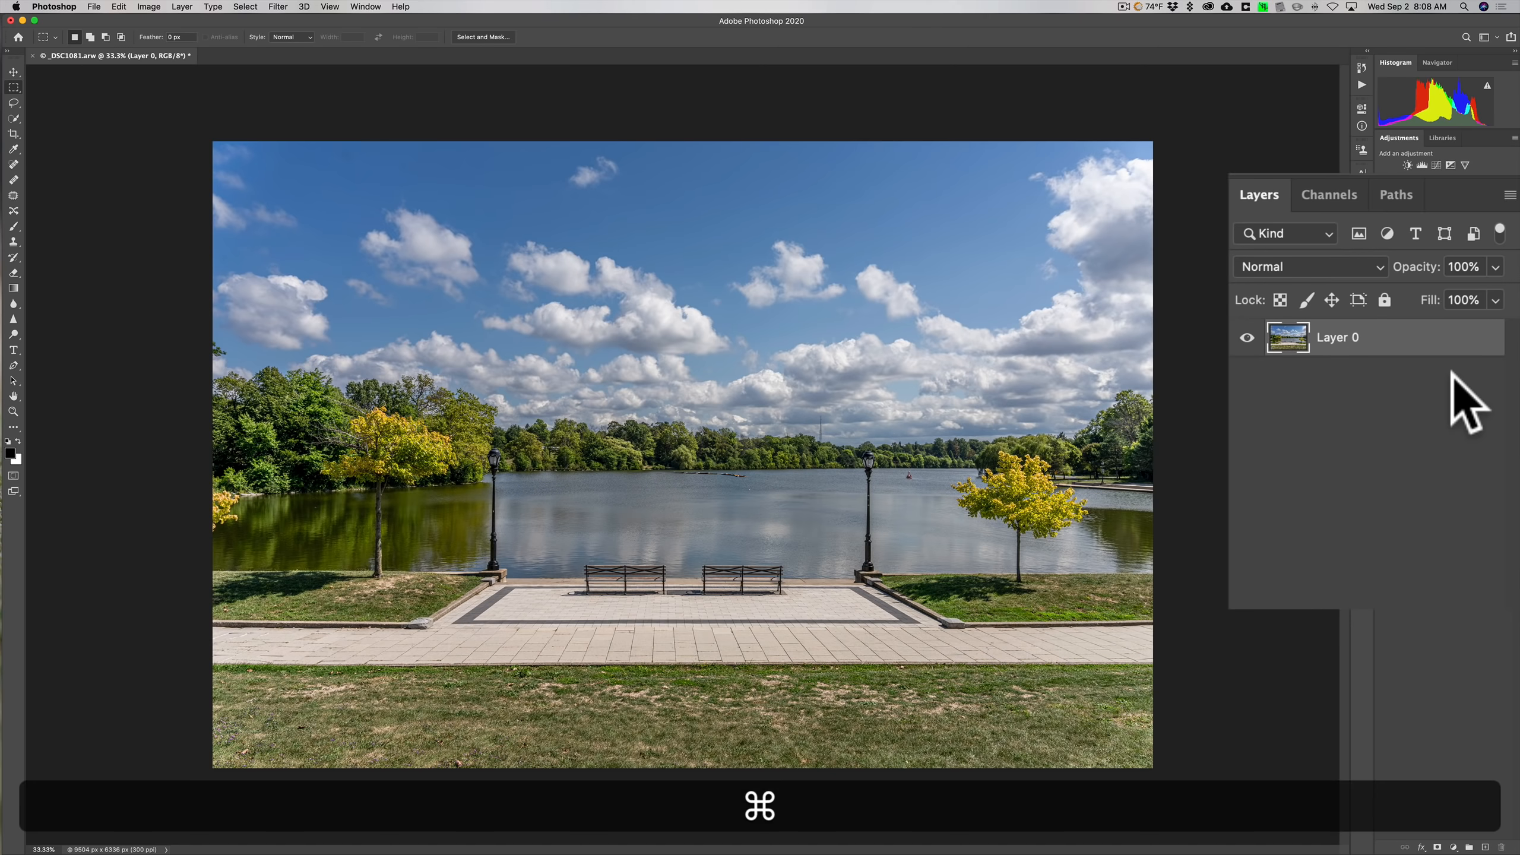
key(super+j)
key(super+j)
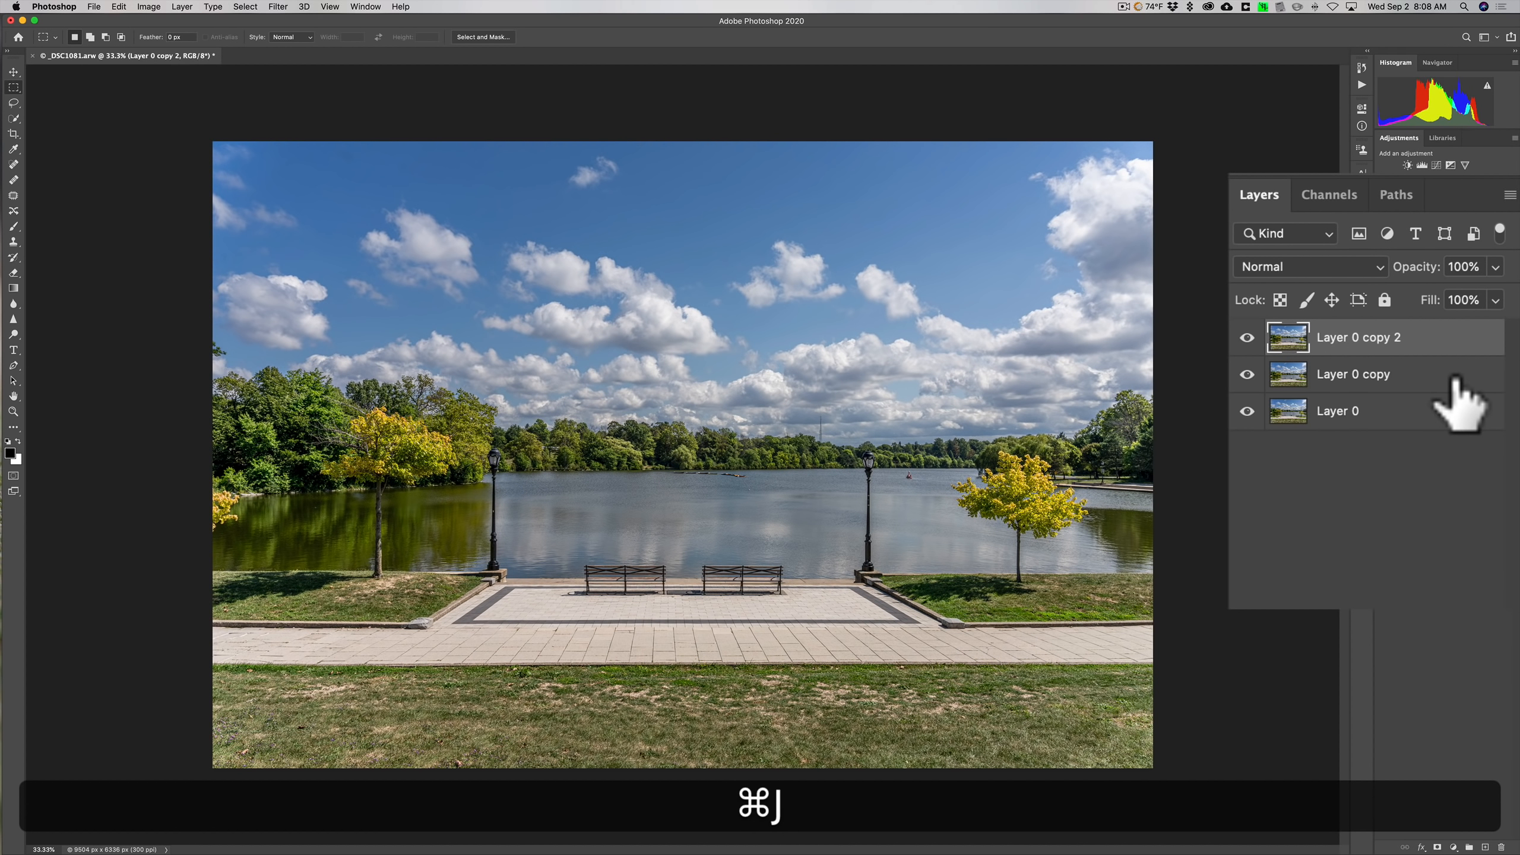
- Rename the bottom layer as Hoyt Lake.jpg
click(1342, 410)
double_click(1343, 410)
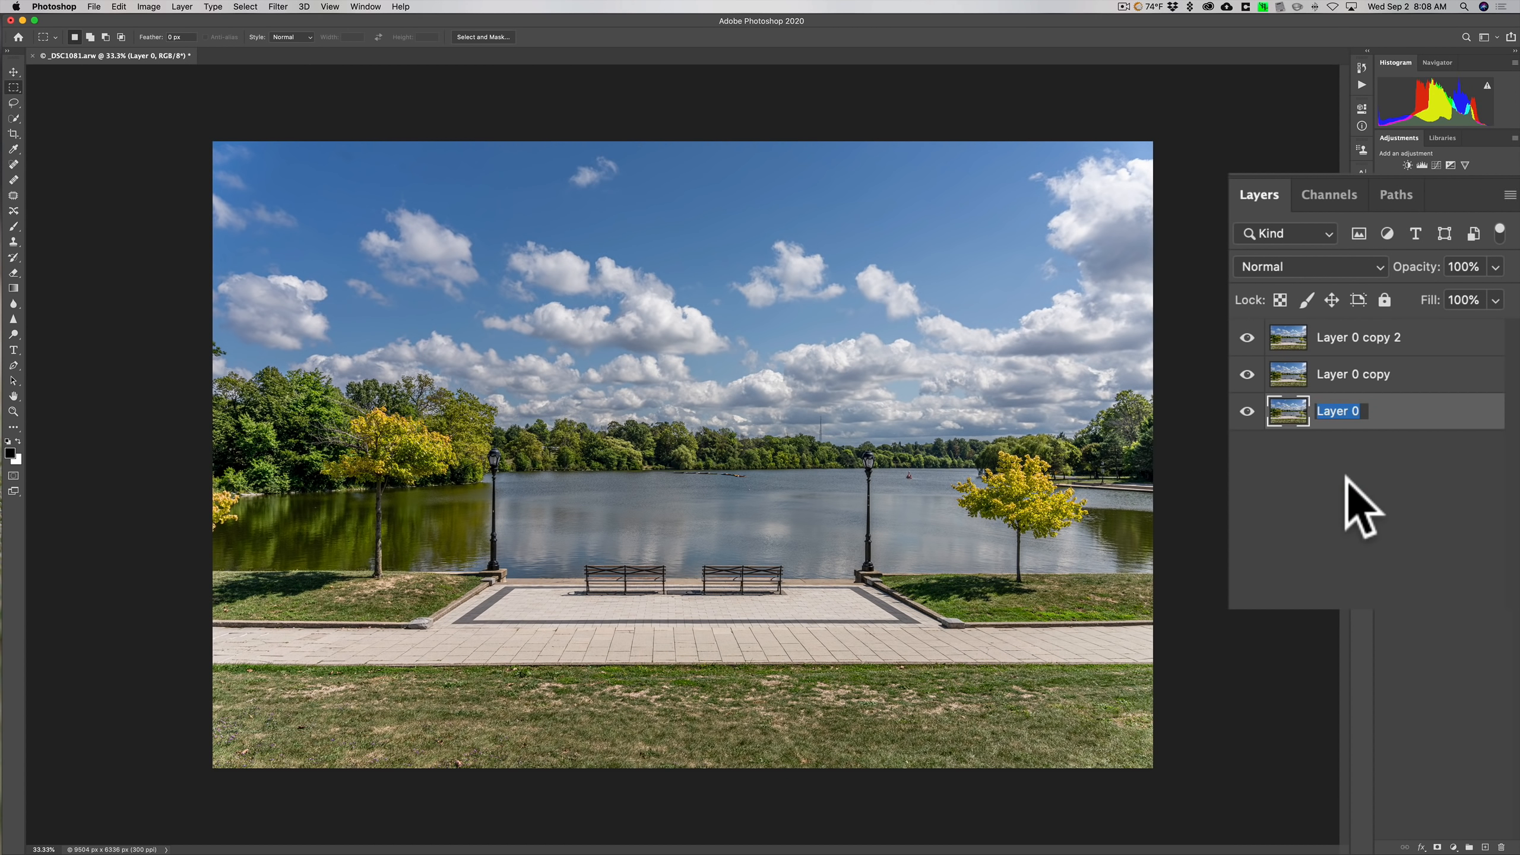
text(Hoyt Lae)
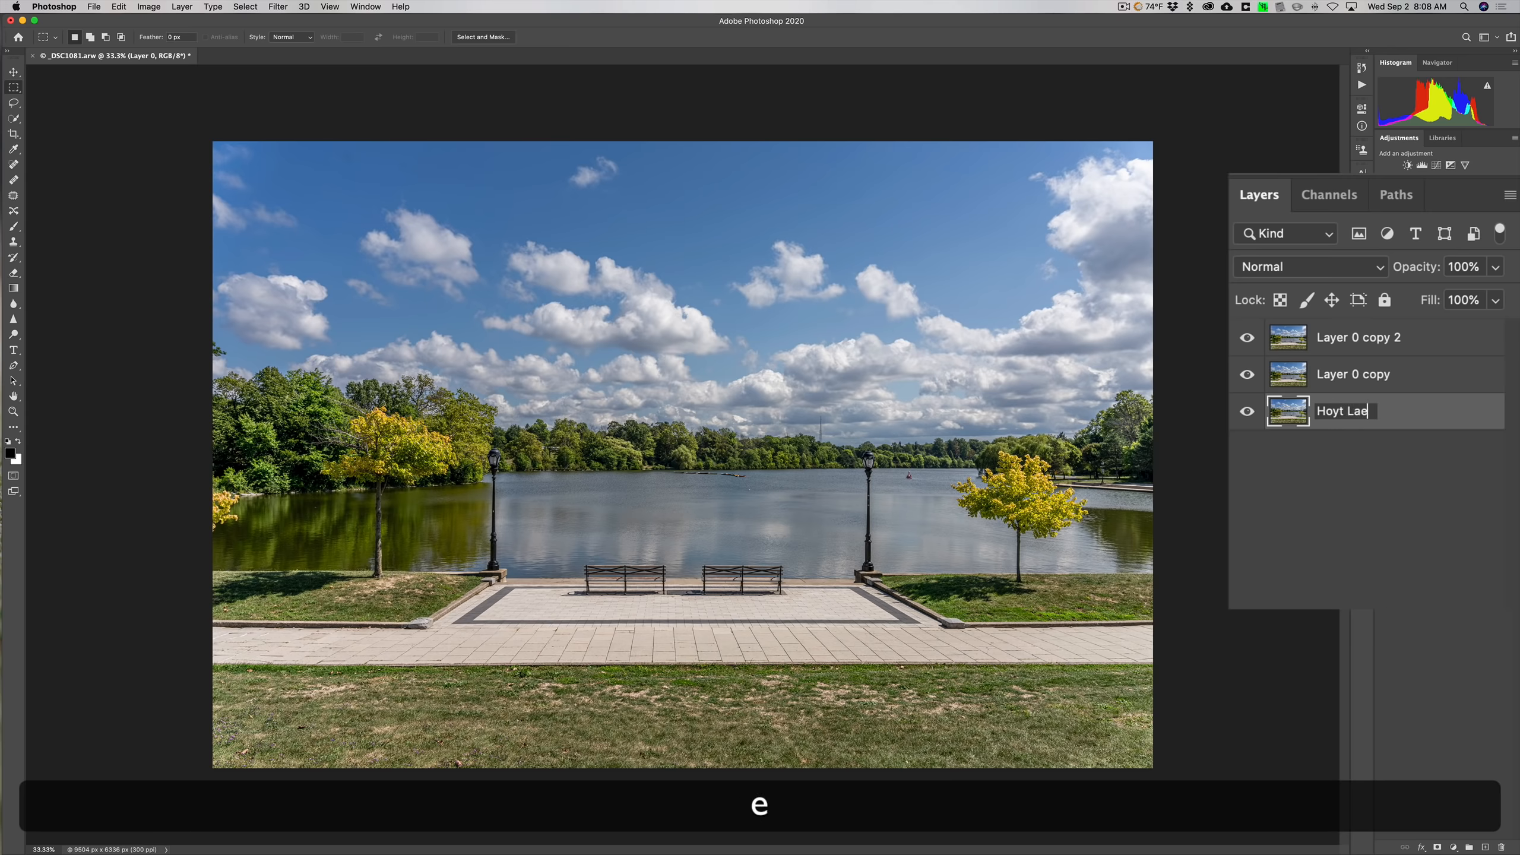
key(BackSpace)
text(ke.jpg)
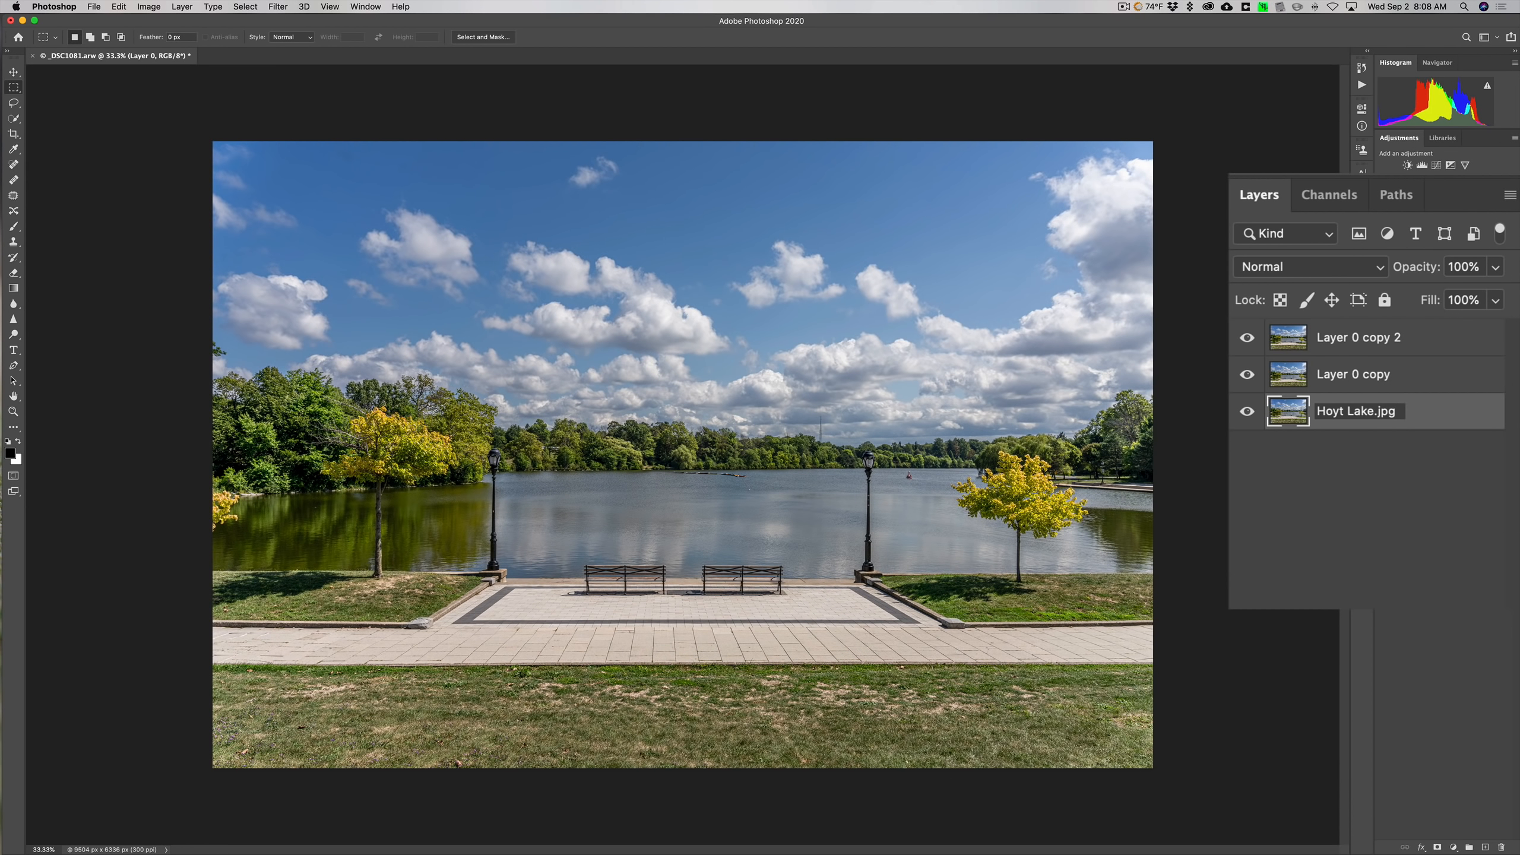
key(Return)
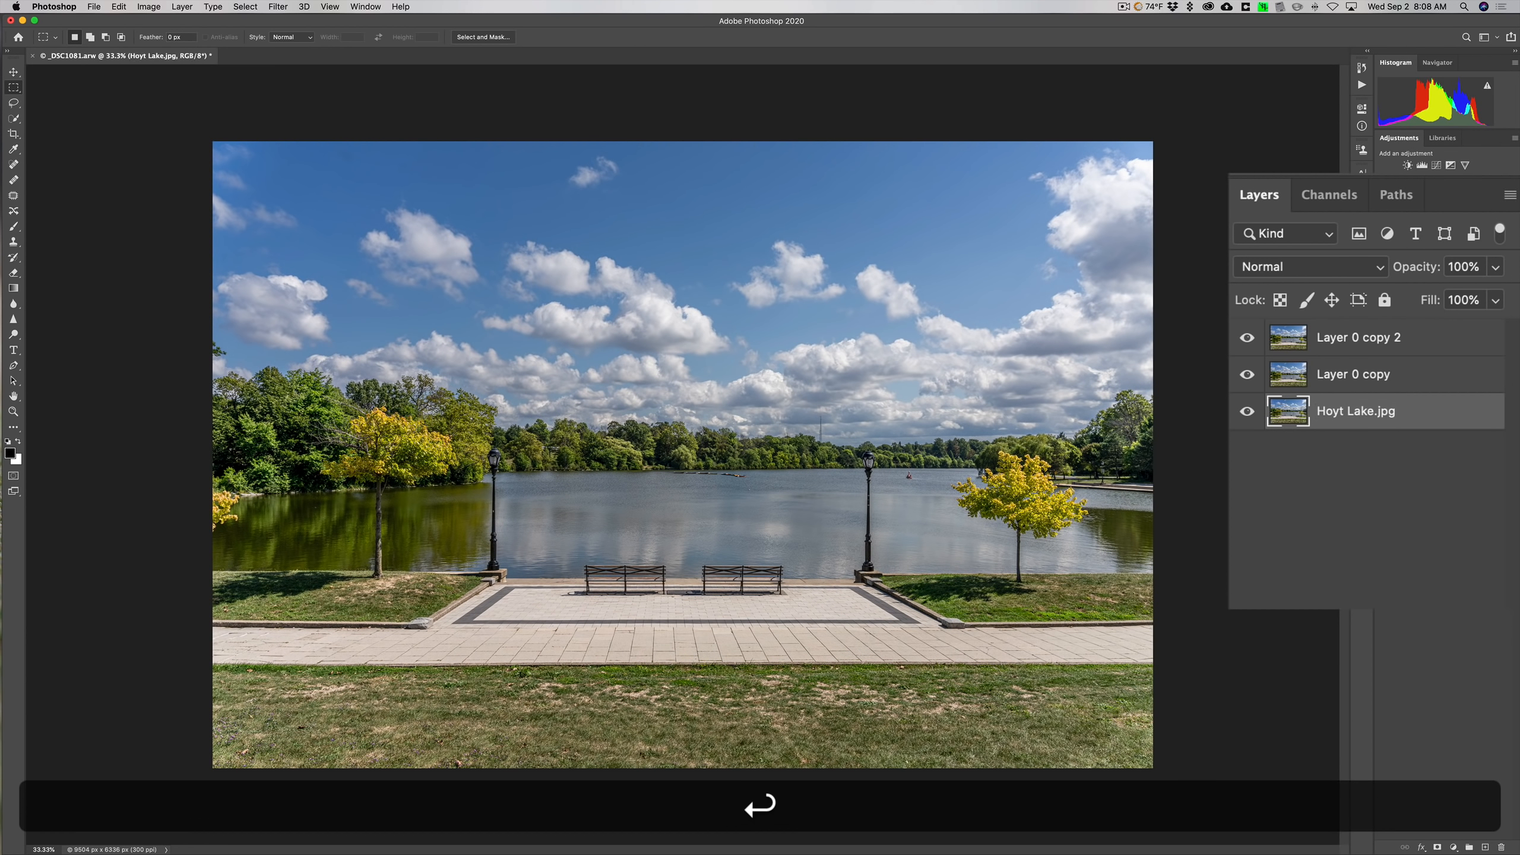
- Rename the middle layer as Buffalo Parks.png
double_click(1357, 376)
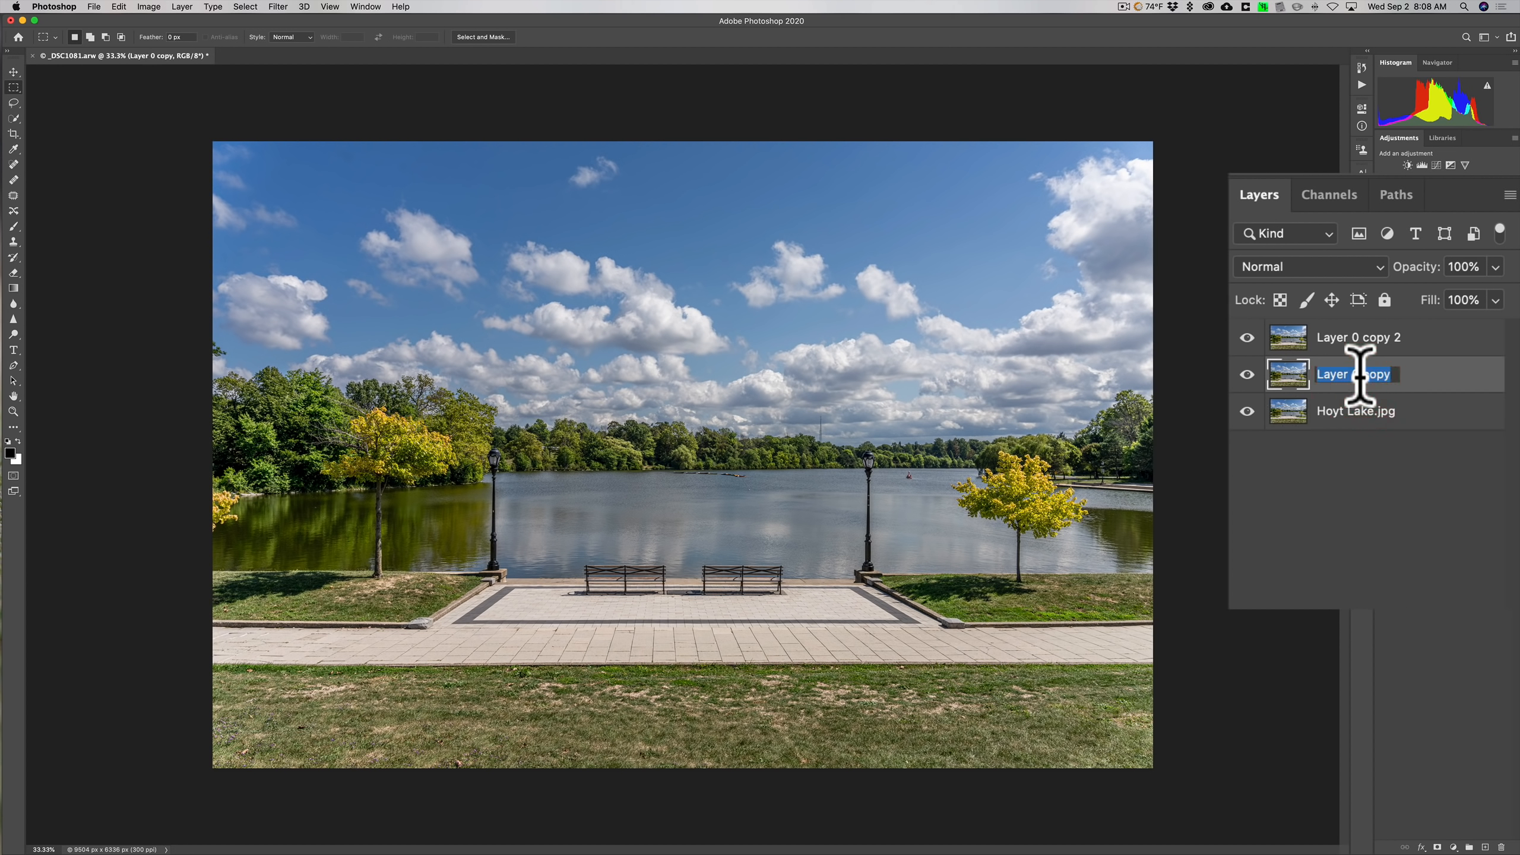
text(Buf)
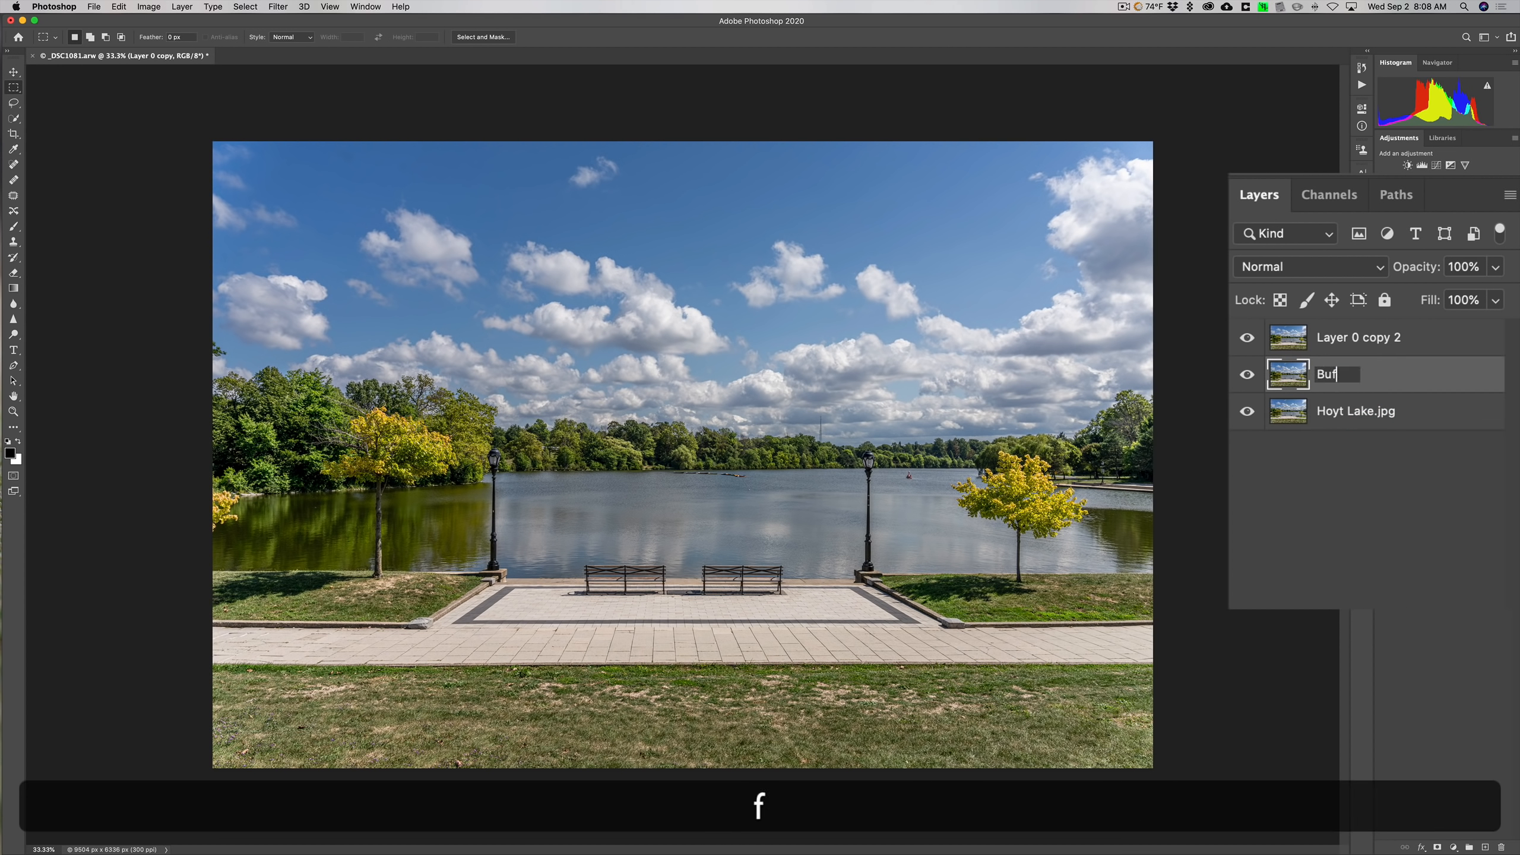
text(falo Parks.png)
key(Return)
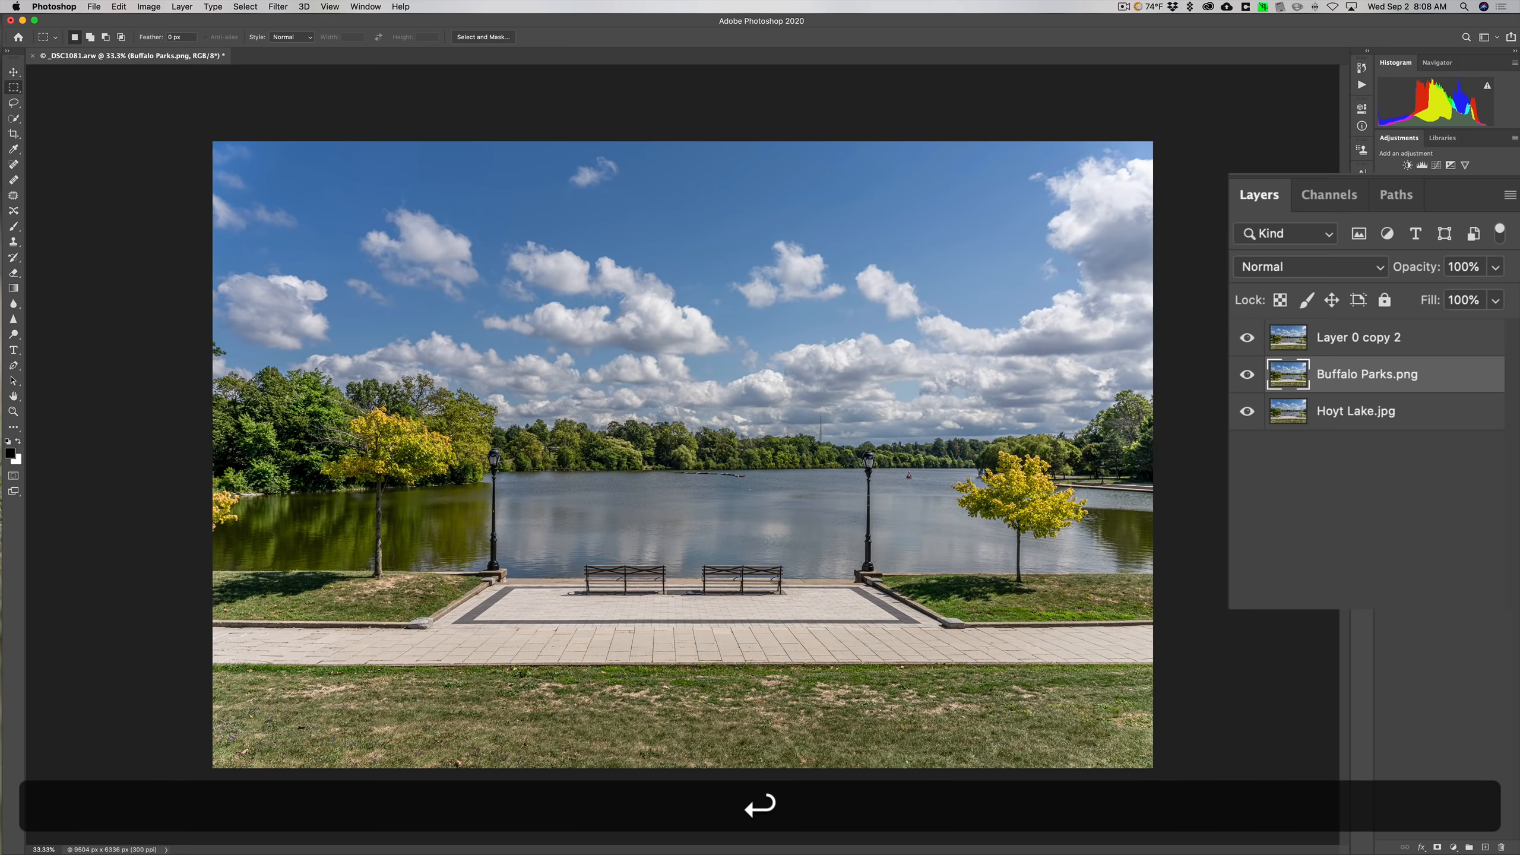
- Rename the uppermost layer as Summertime.gif
double_click(1355, 338)
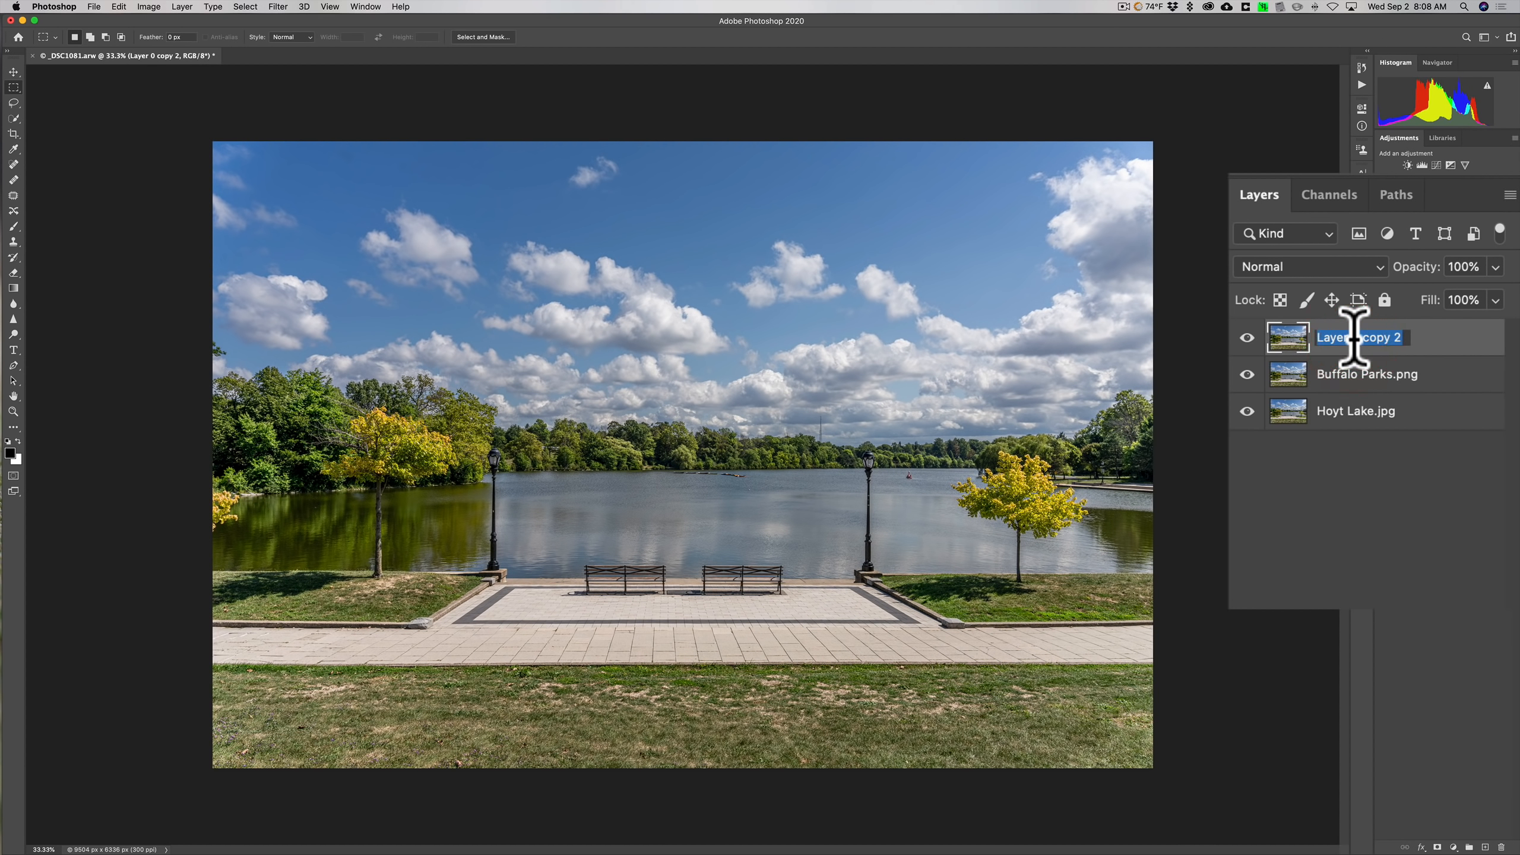
text(Summertim)
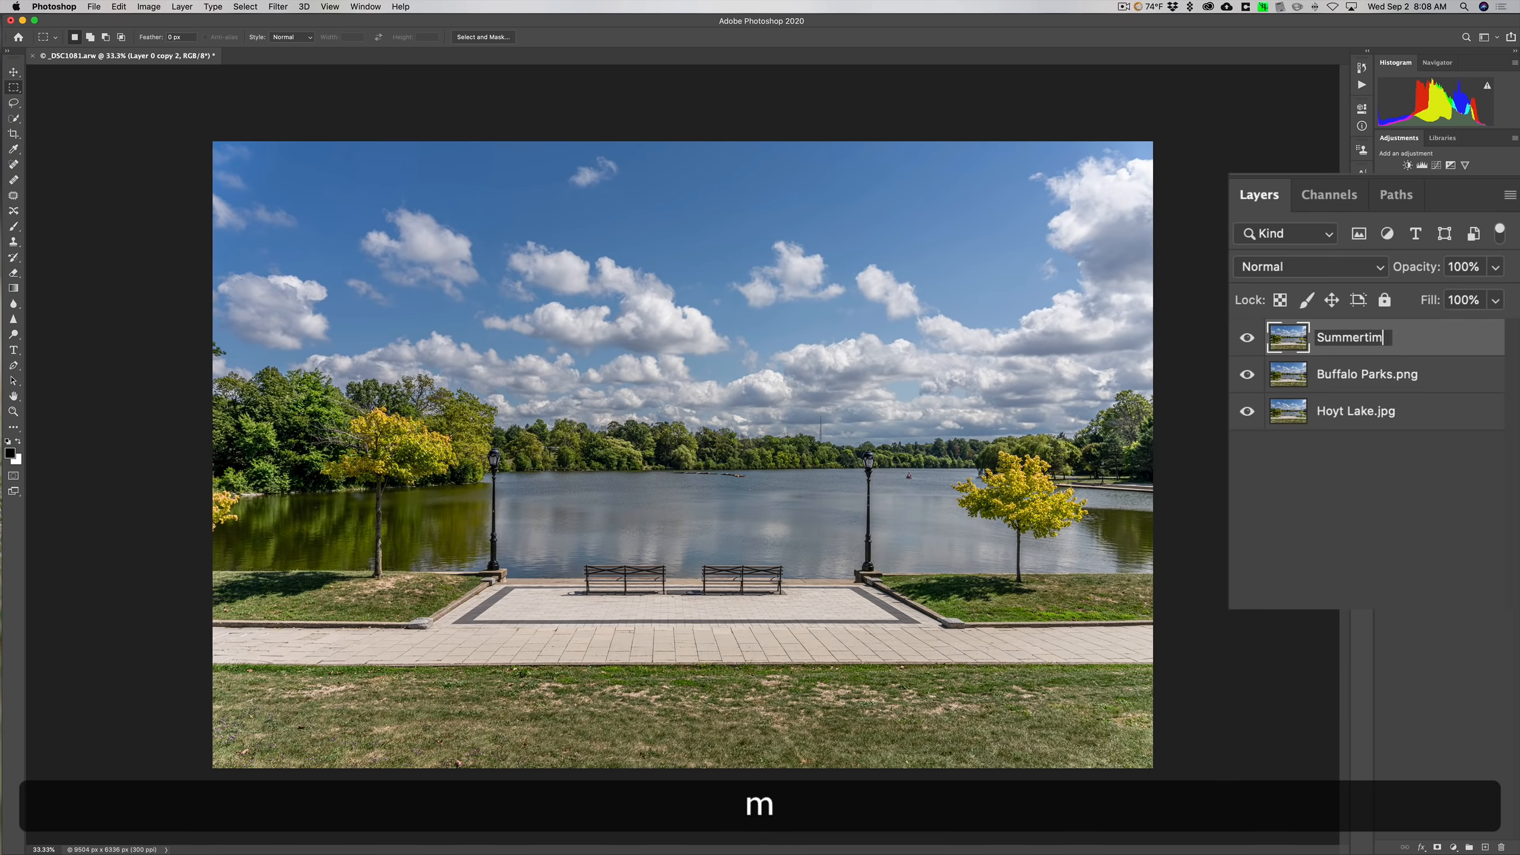
text(e.gif)
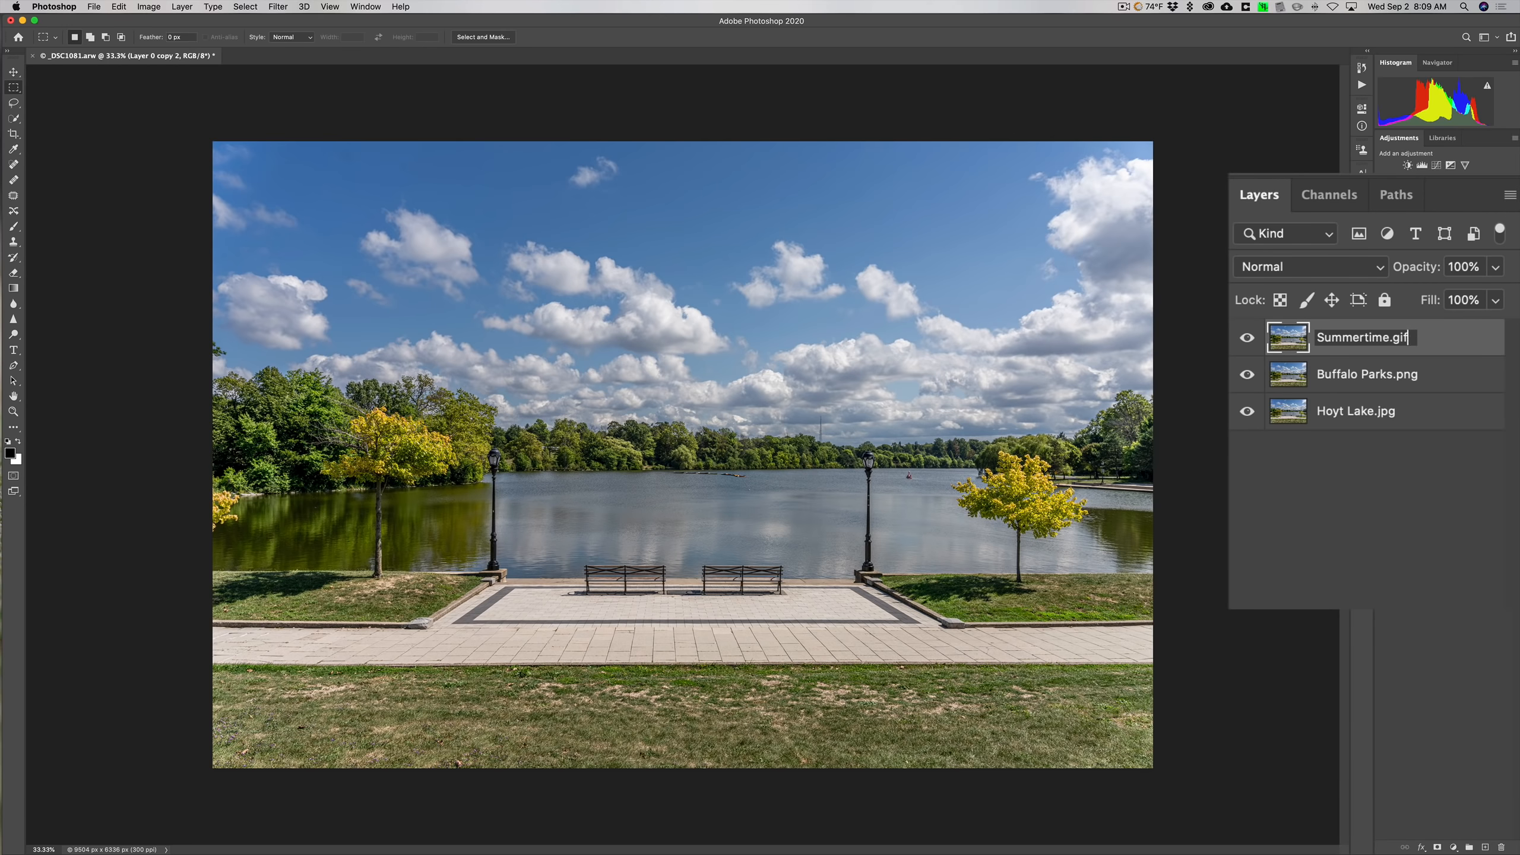
key(Return)
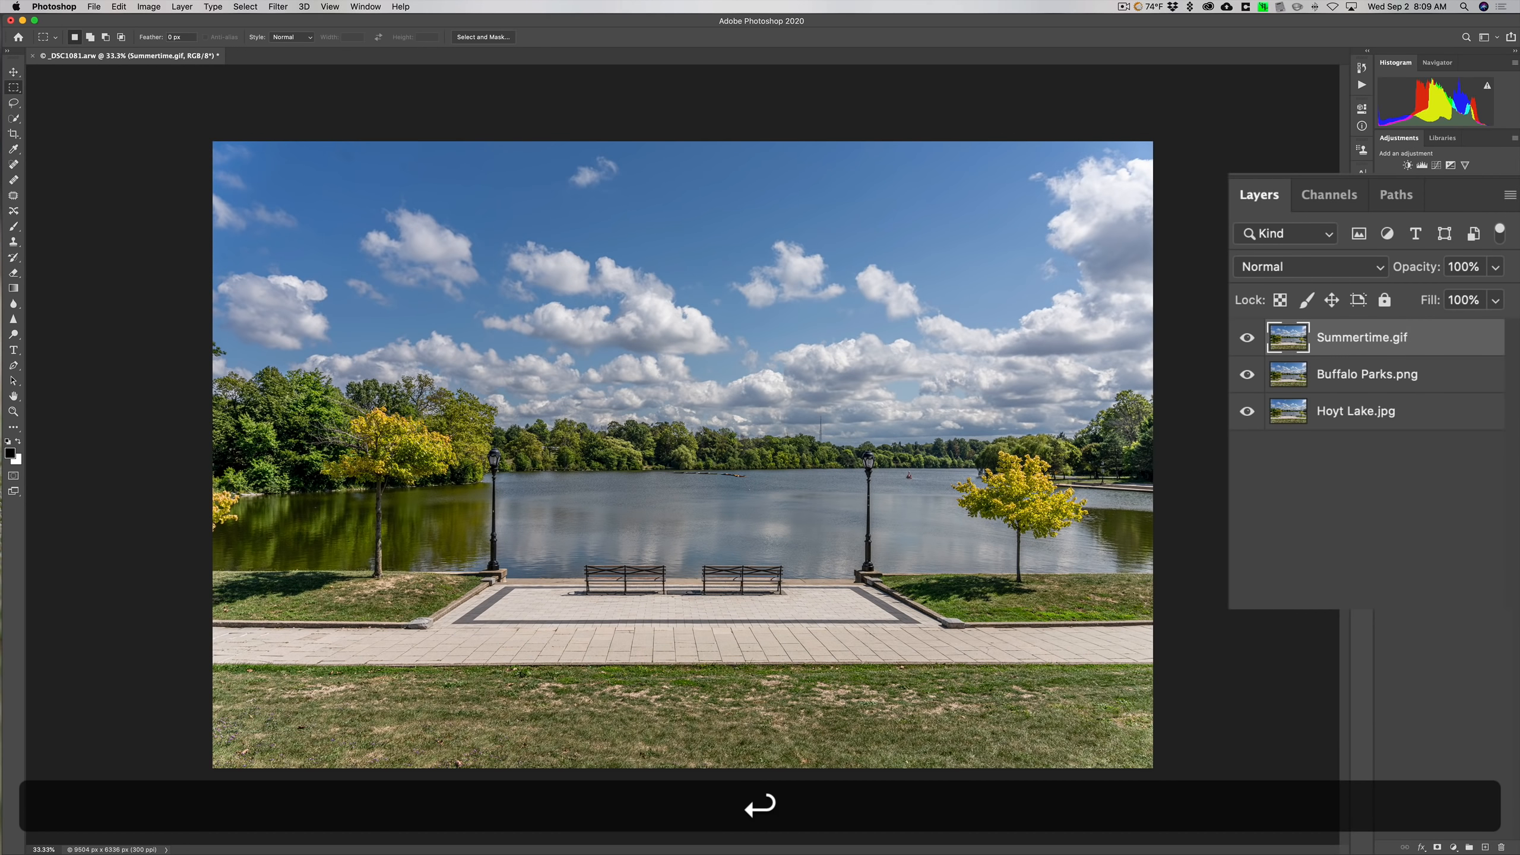
click(1419, 414)
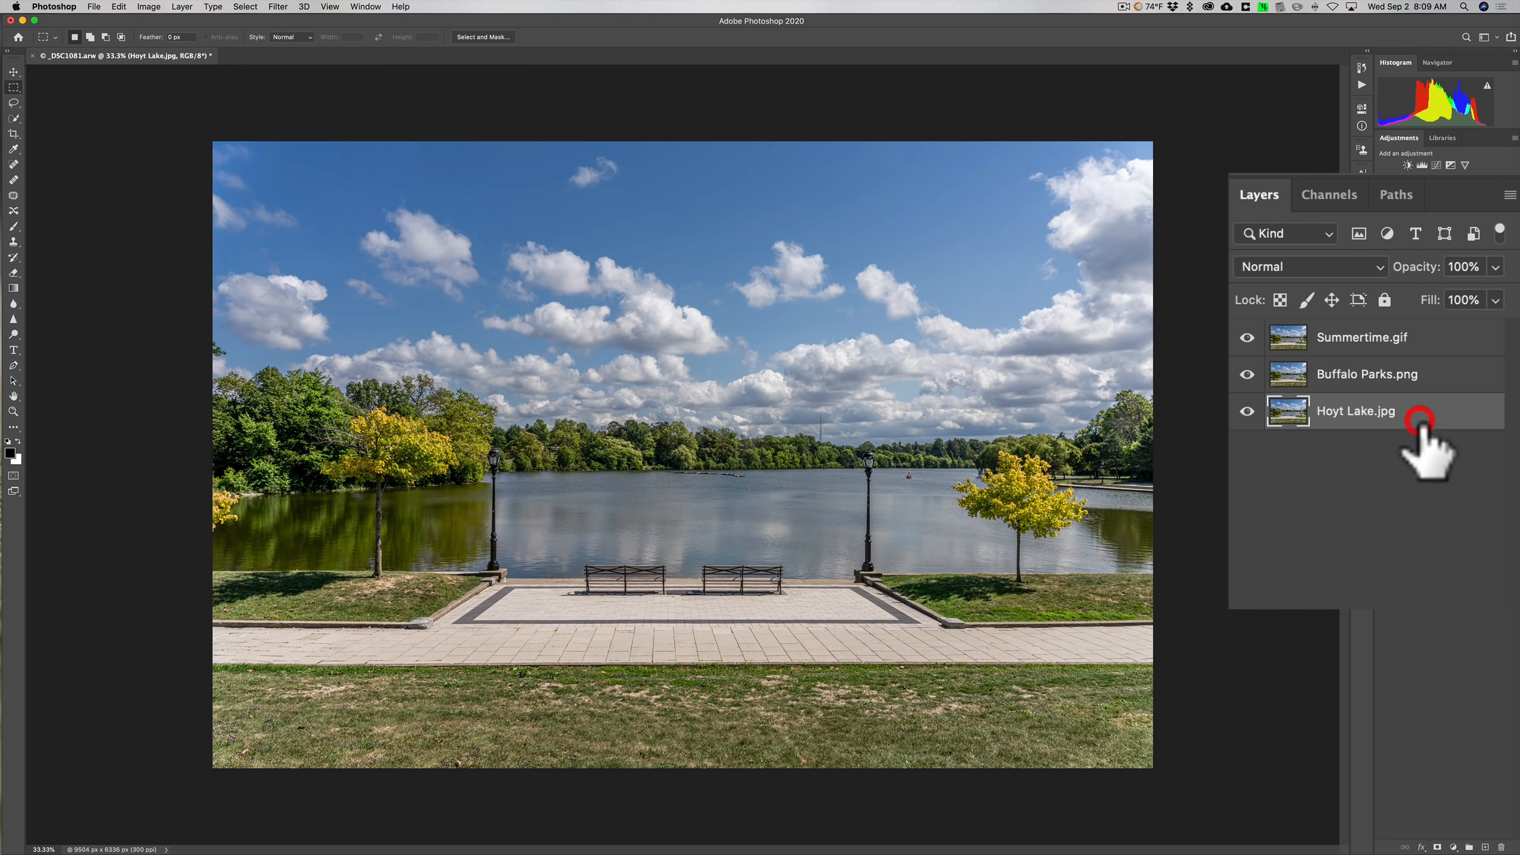
click(1372, 384)
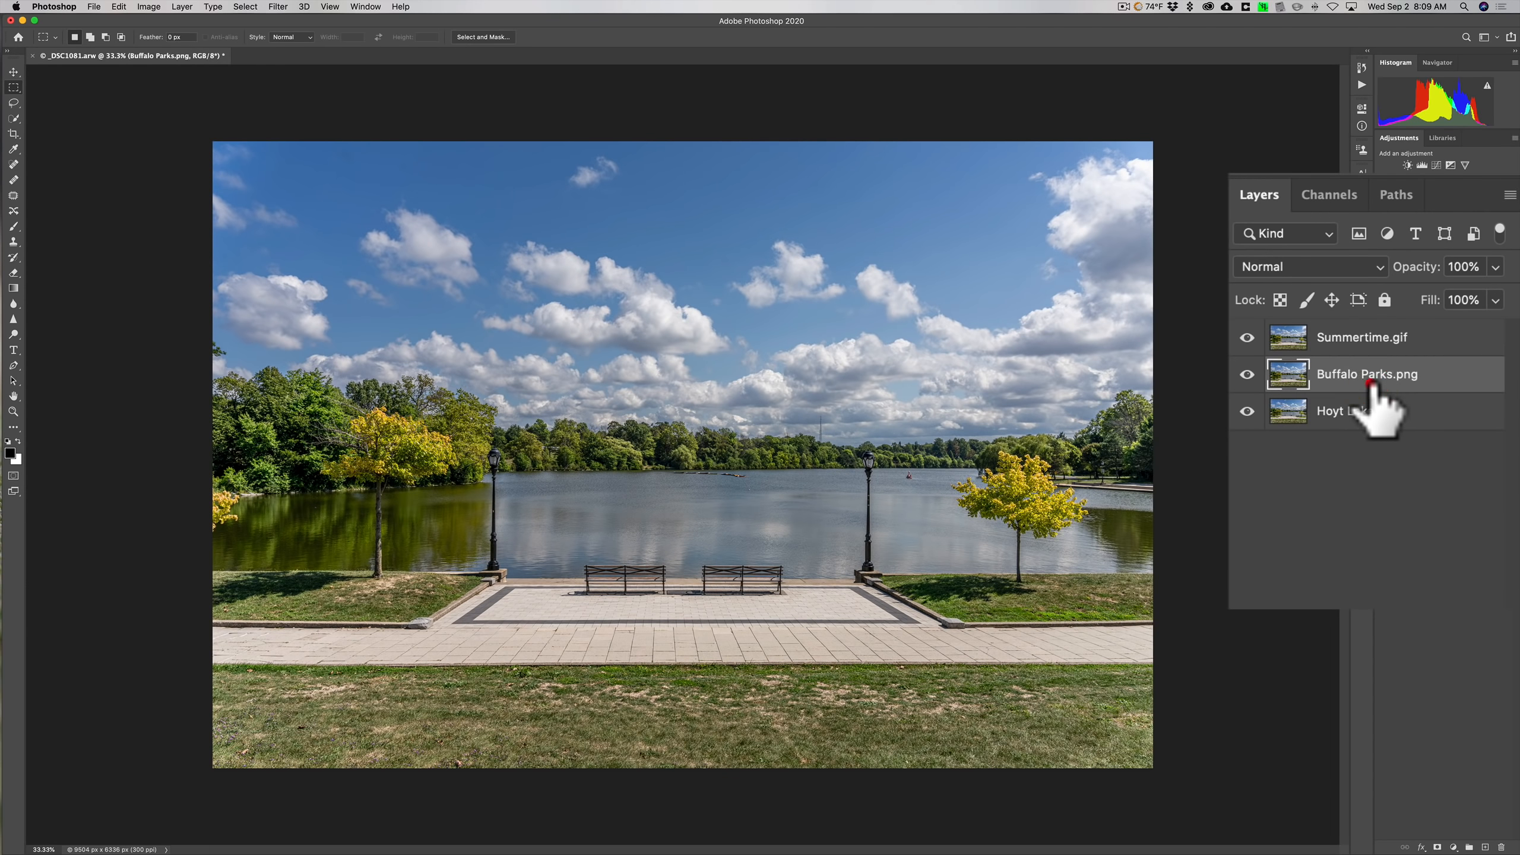
click(1363, 344)
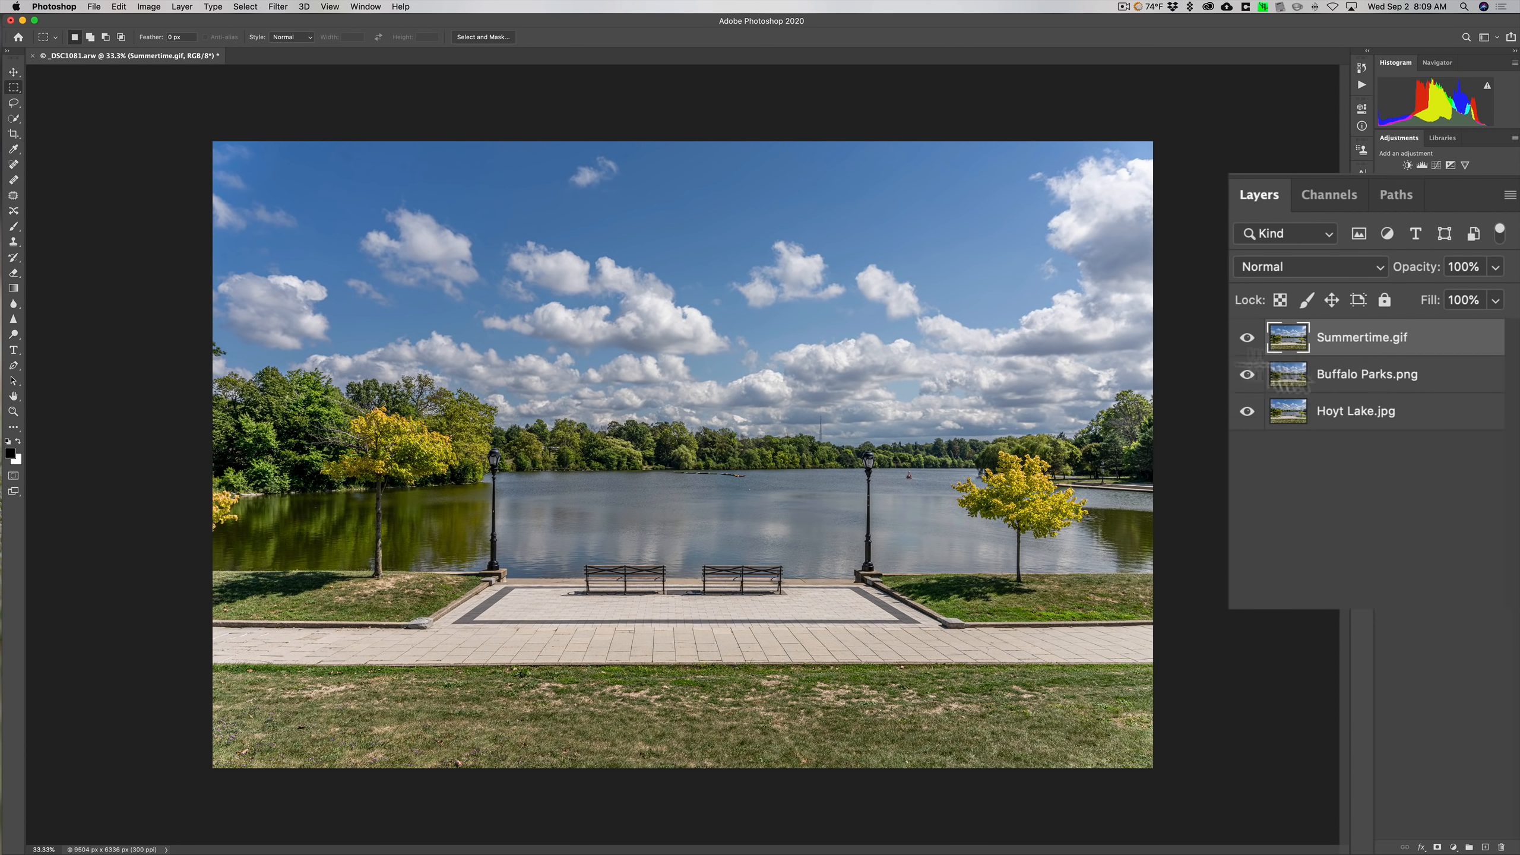
- Generate image assets from the document's layers
click(27, 11)
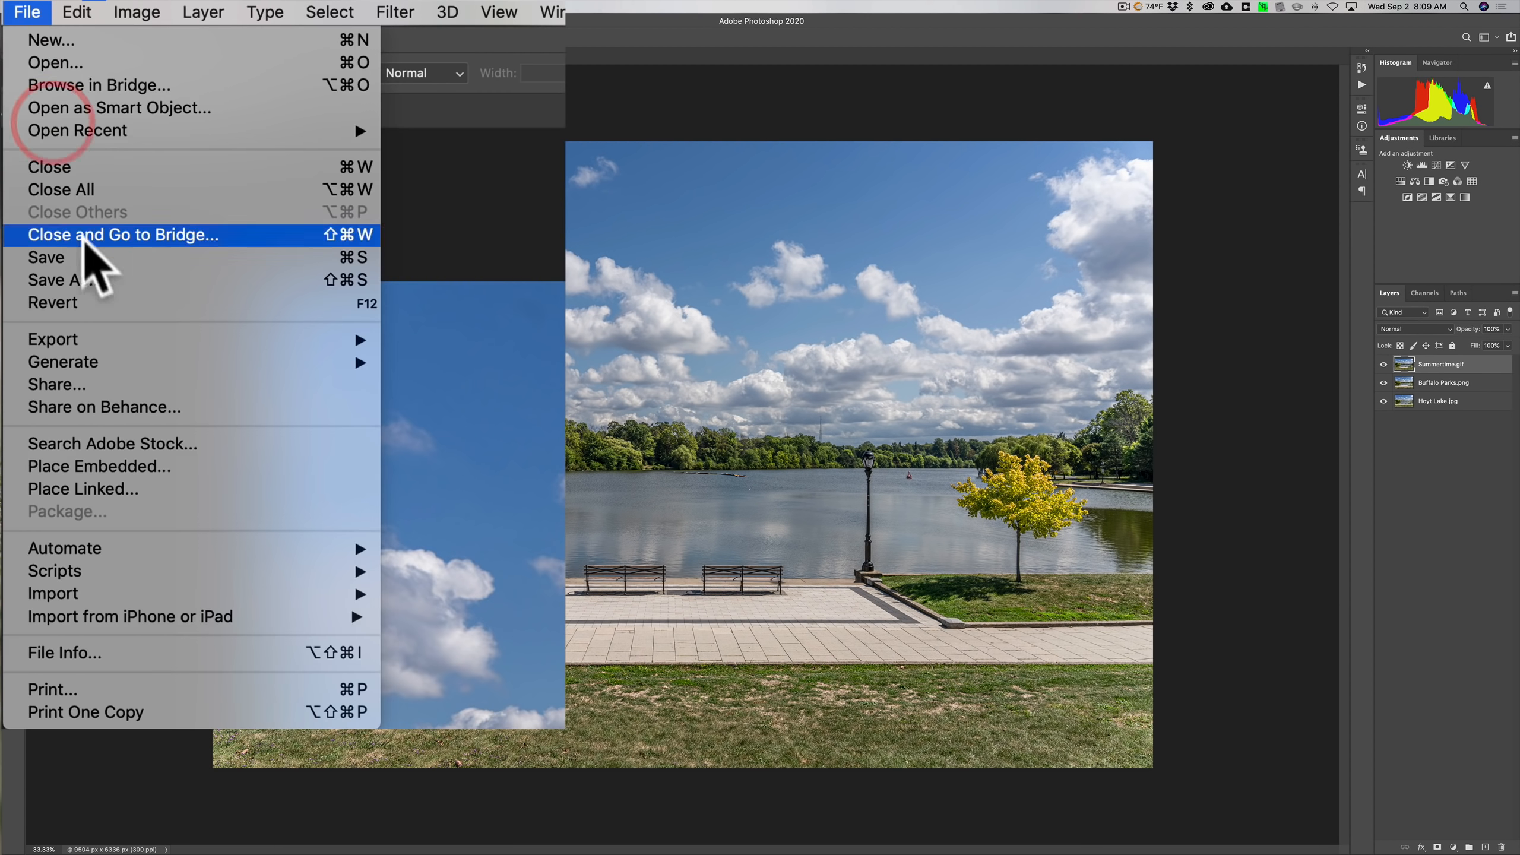
mouse_move(127, 362)
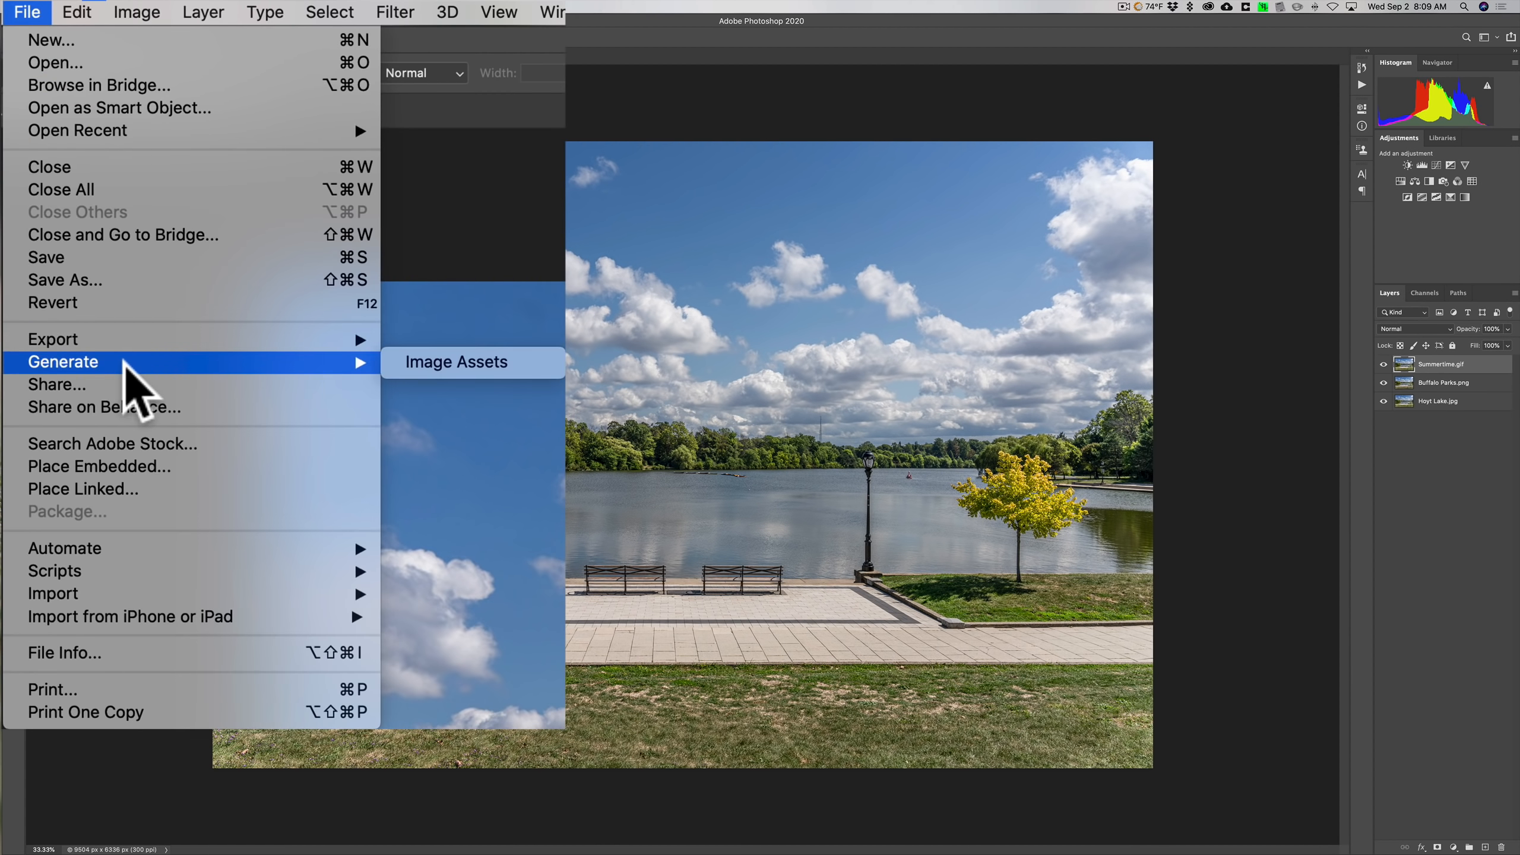
click(485, 363)
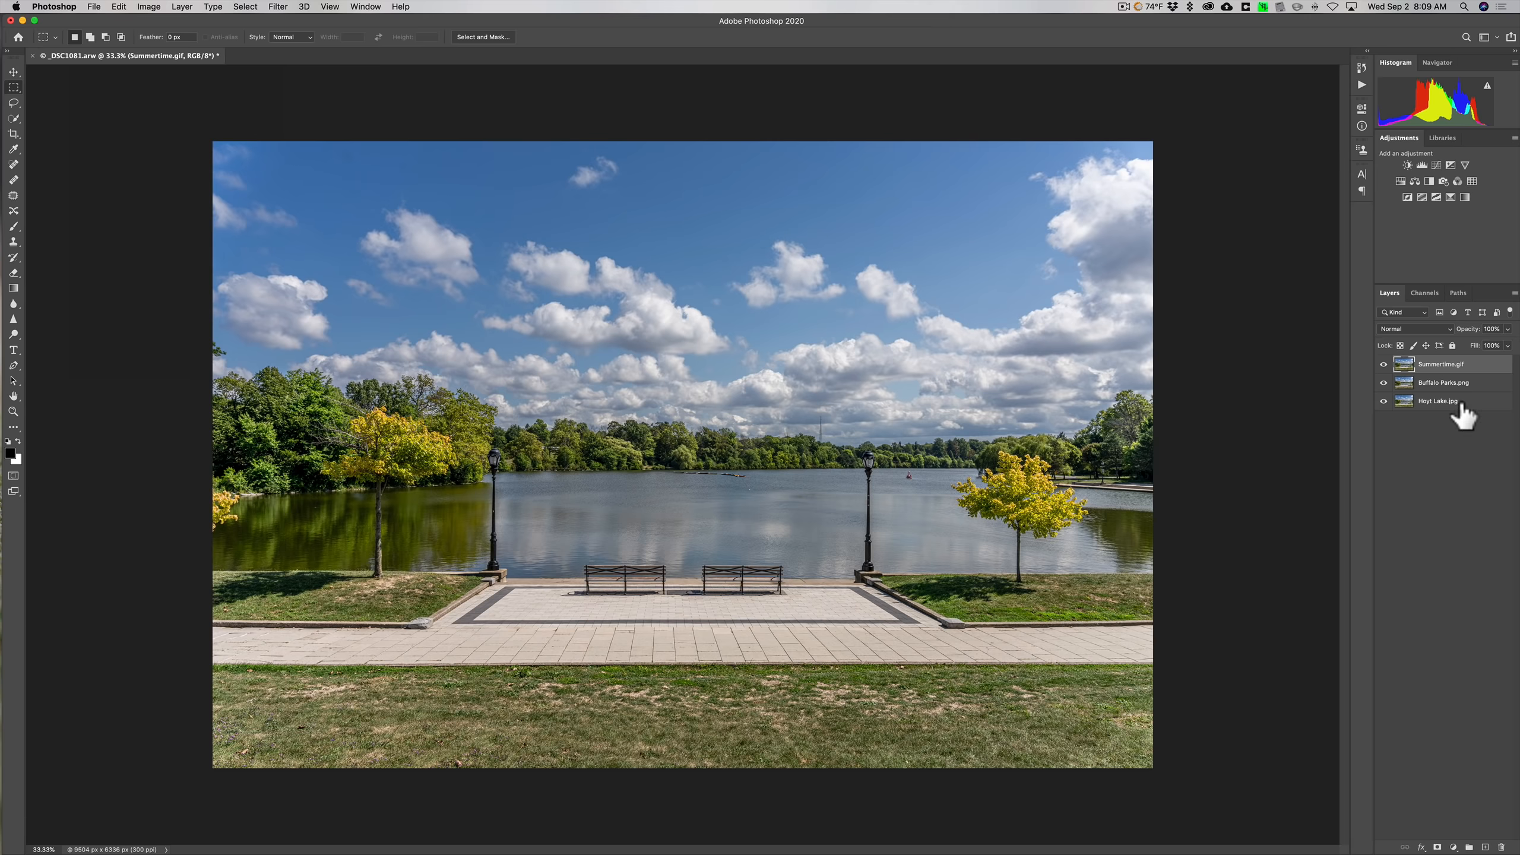
- Switch to Finder and open the _DSC1081-assets folder inside the desktop's Project folder
click(23, 20)
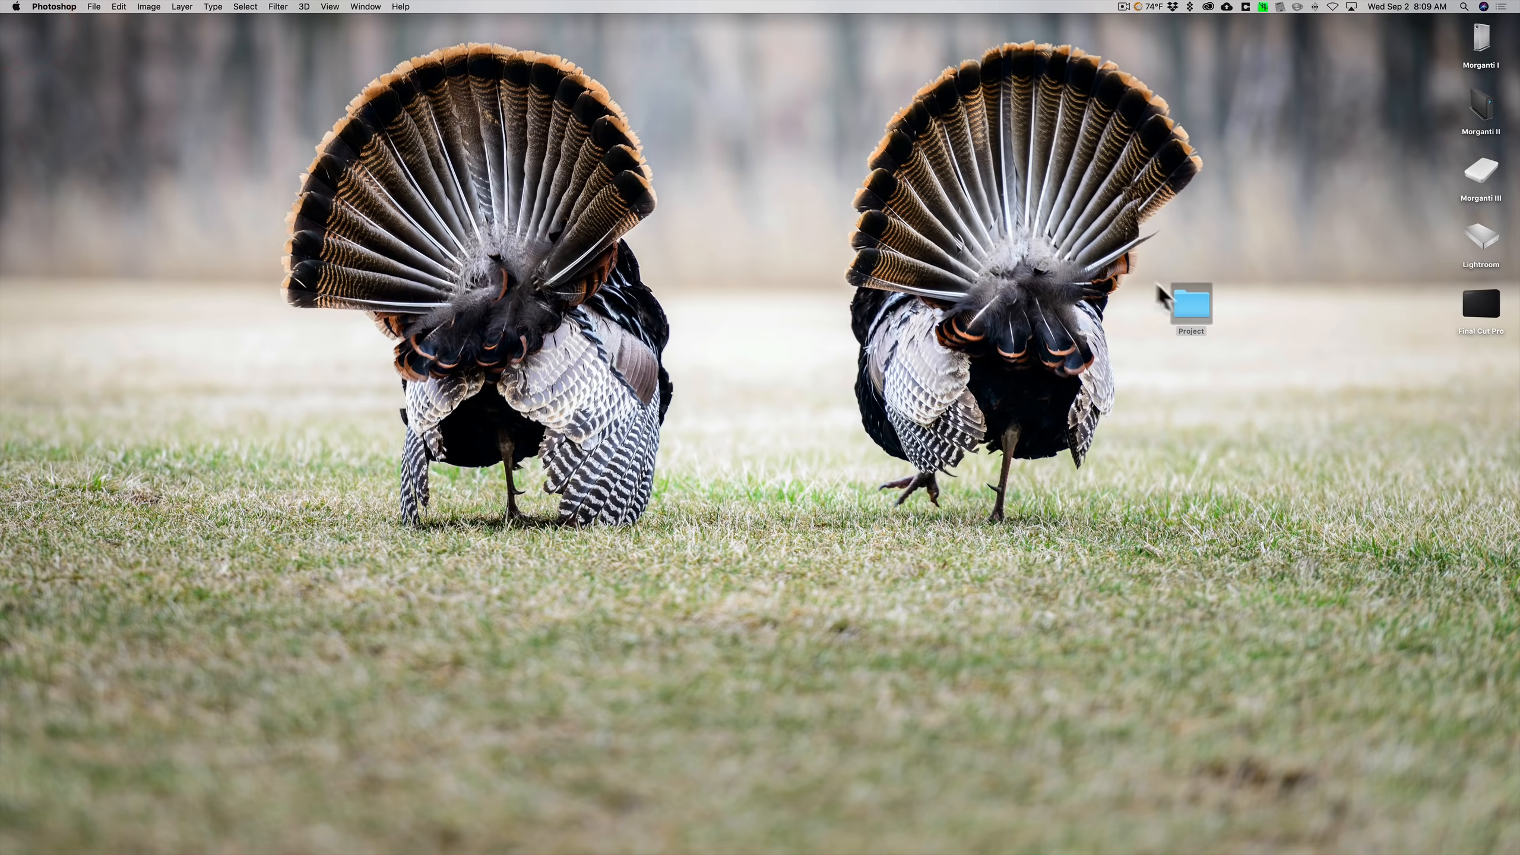
double_click(1186, 312)
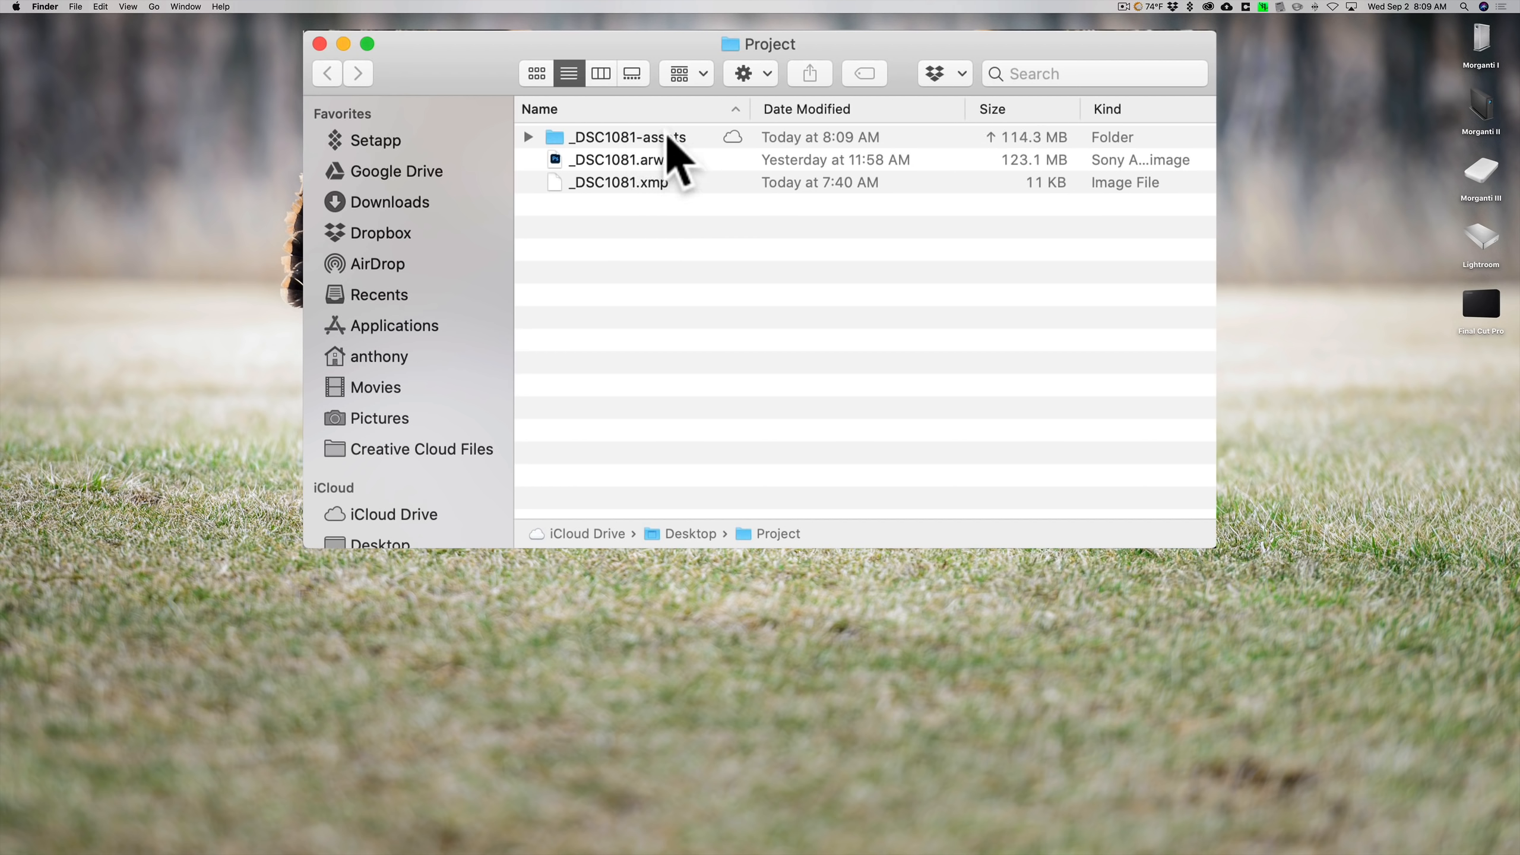
double_click(668, 138)
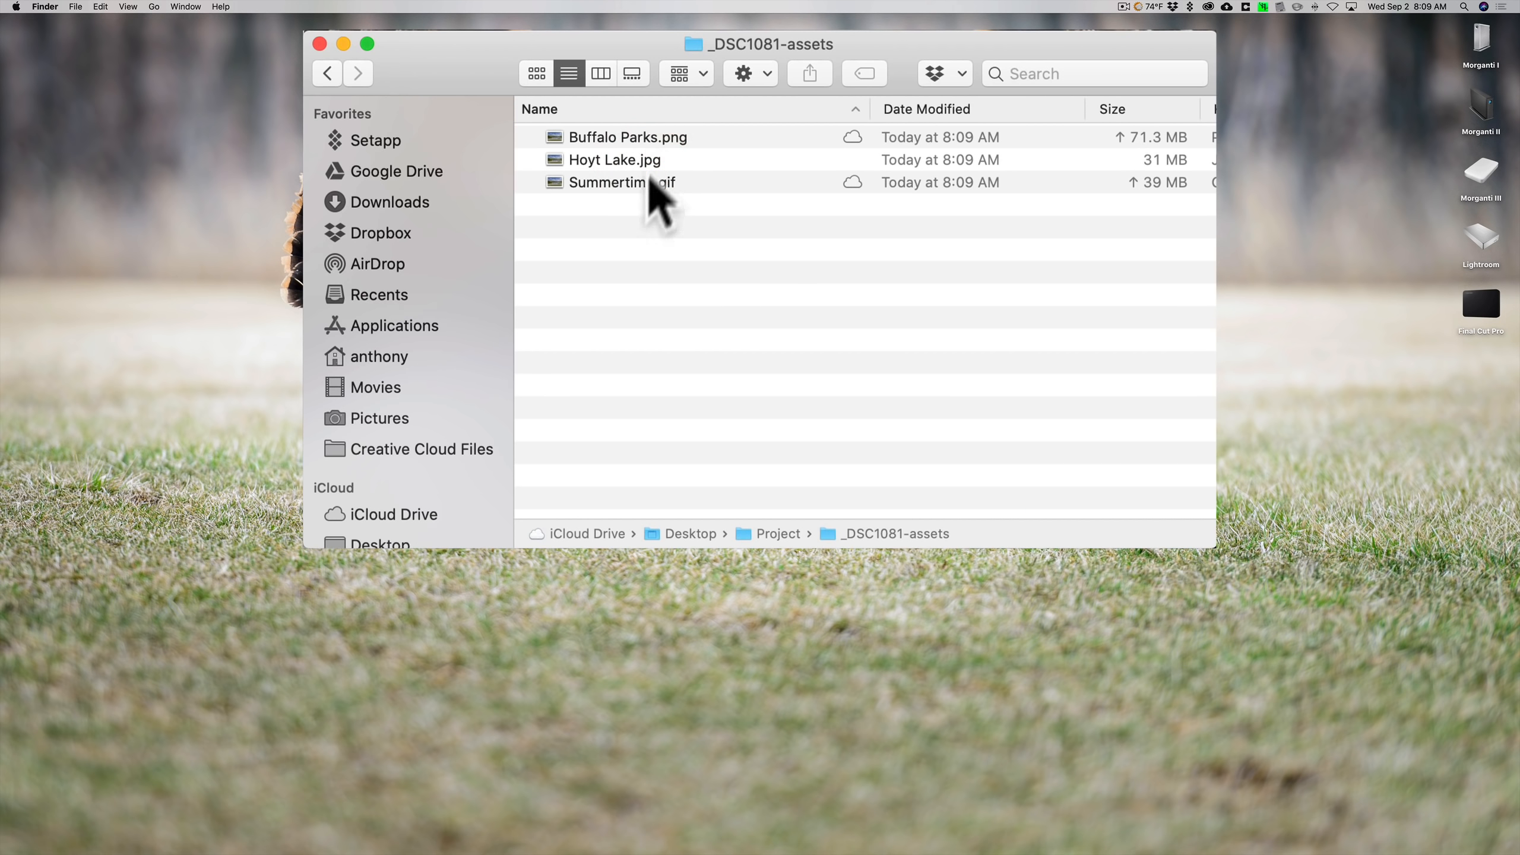
- View the generated files Buffalo Parks.png, Hoyt Lake.jpg and Summertime.gif one after another in Preview
double_click(653, 137)
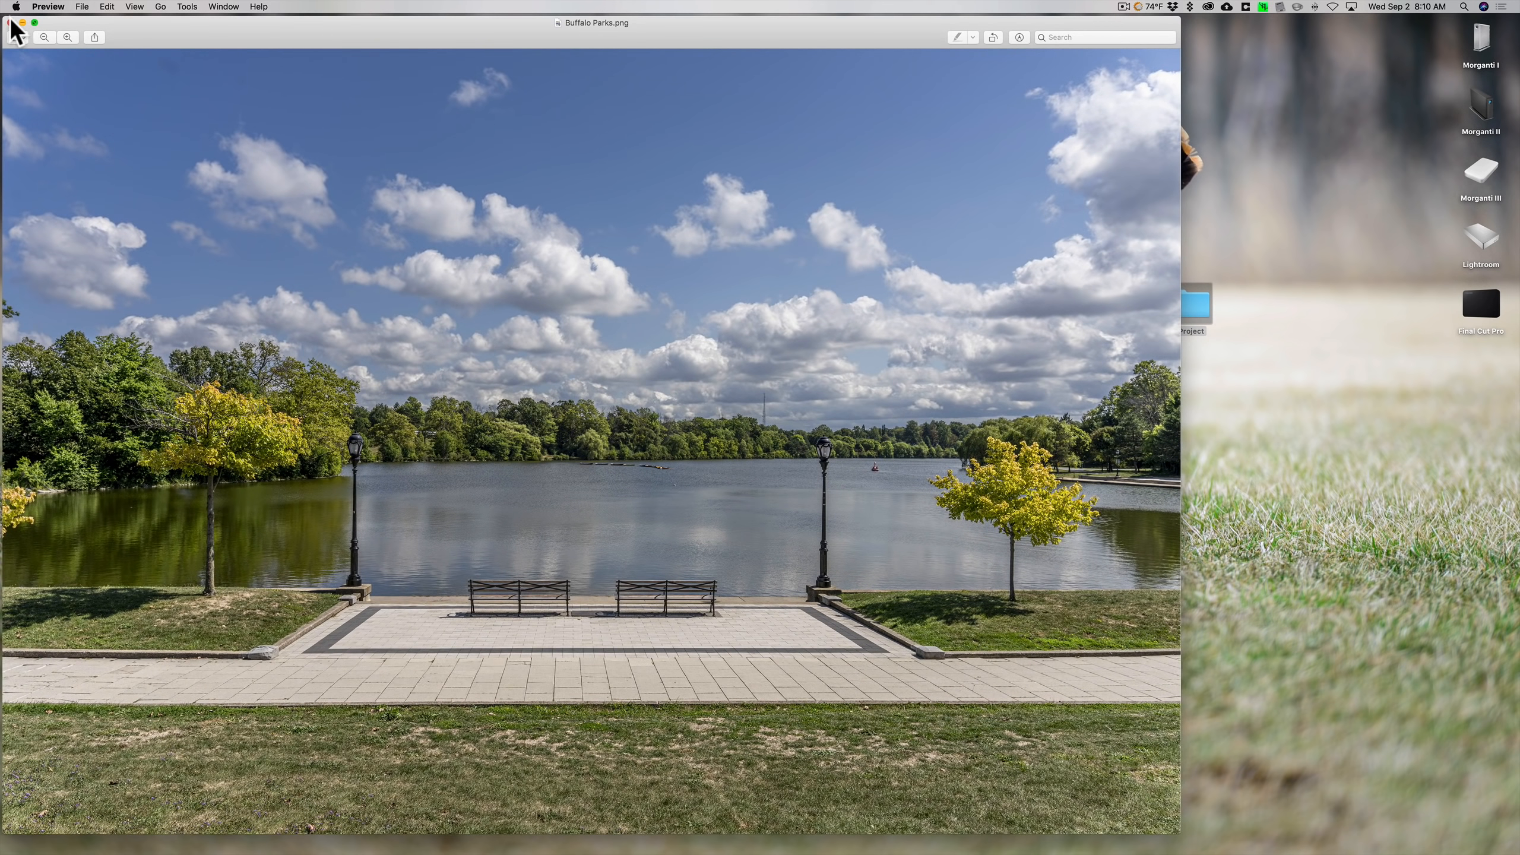
click(11, 23)
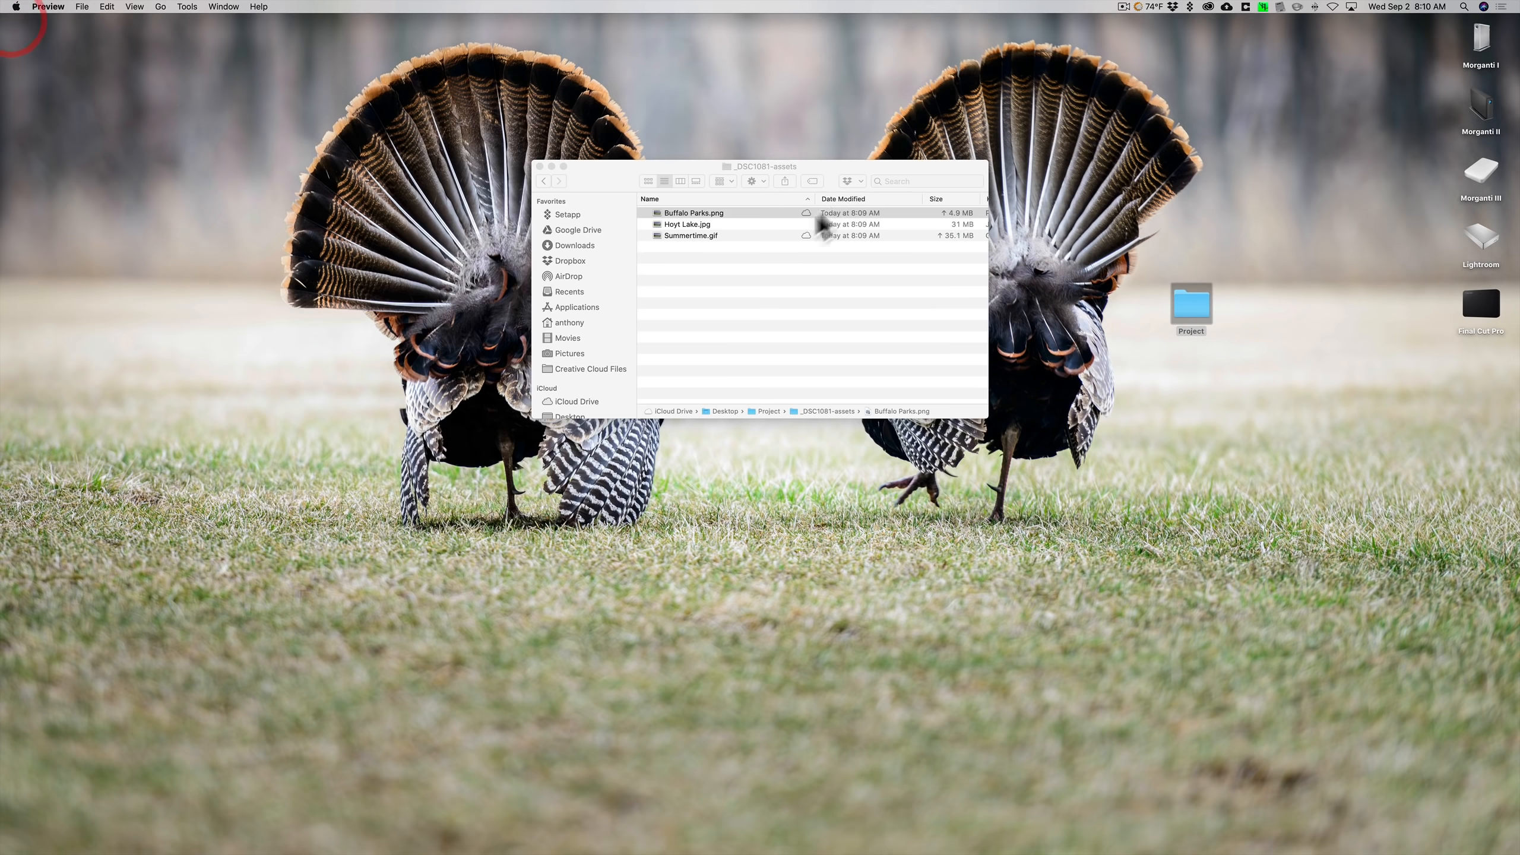
click(678, 224)
double_click(678, 224)
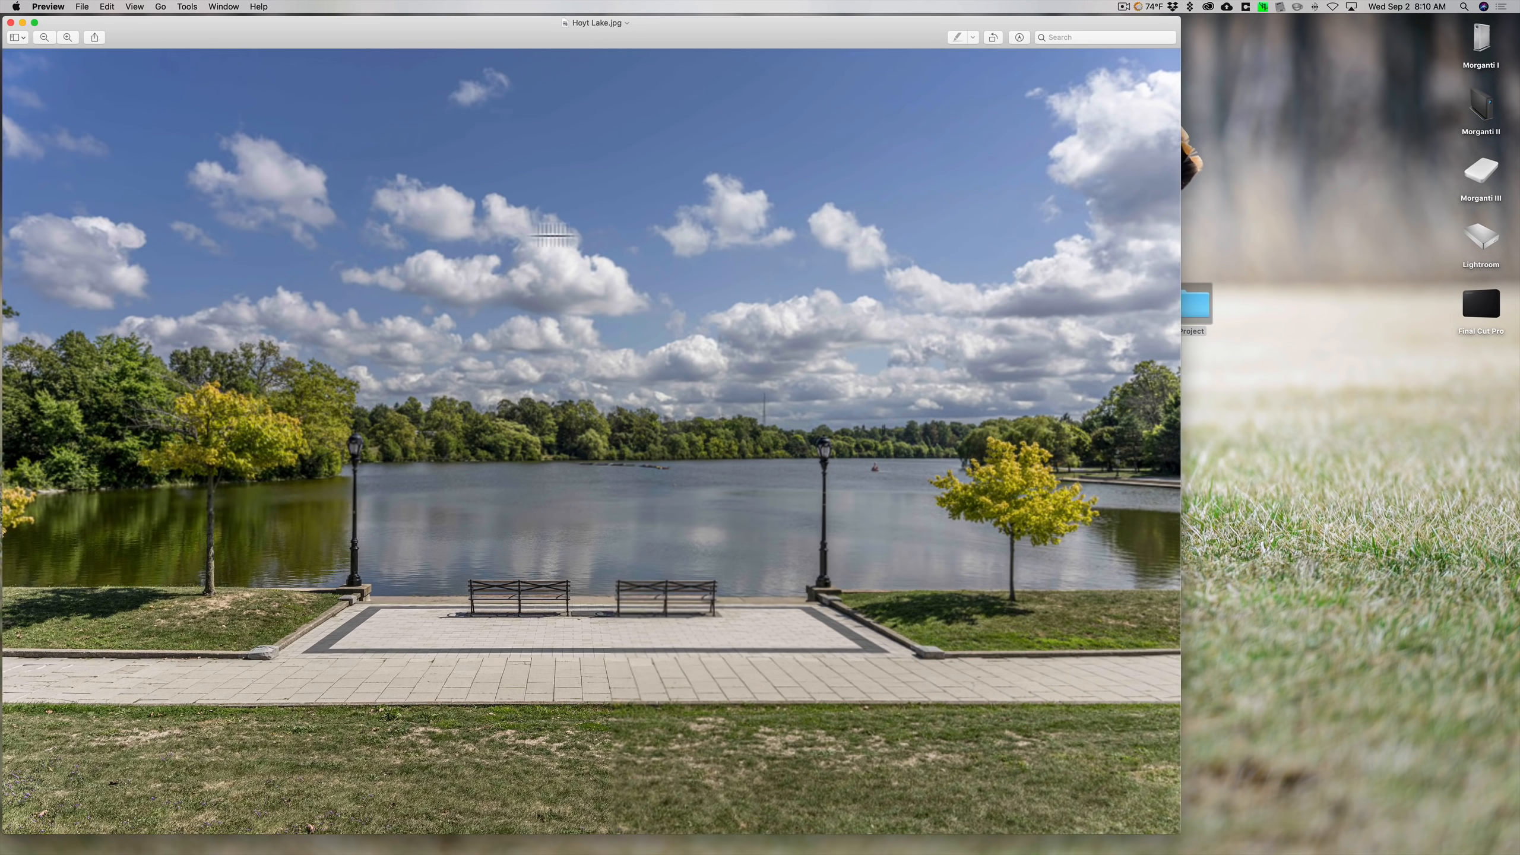
click(10, 23)
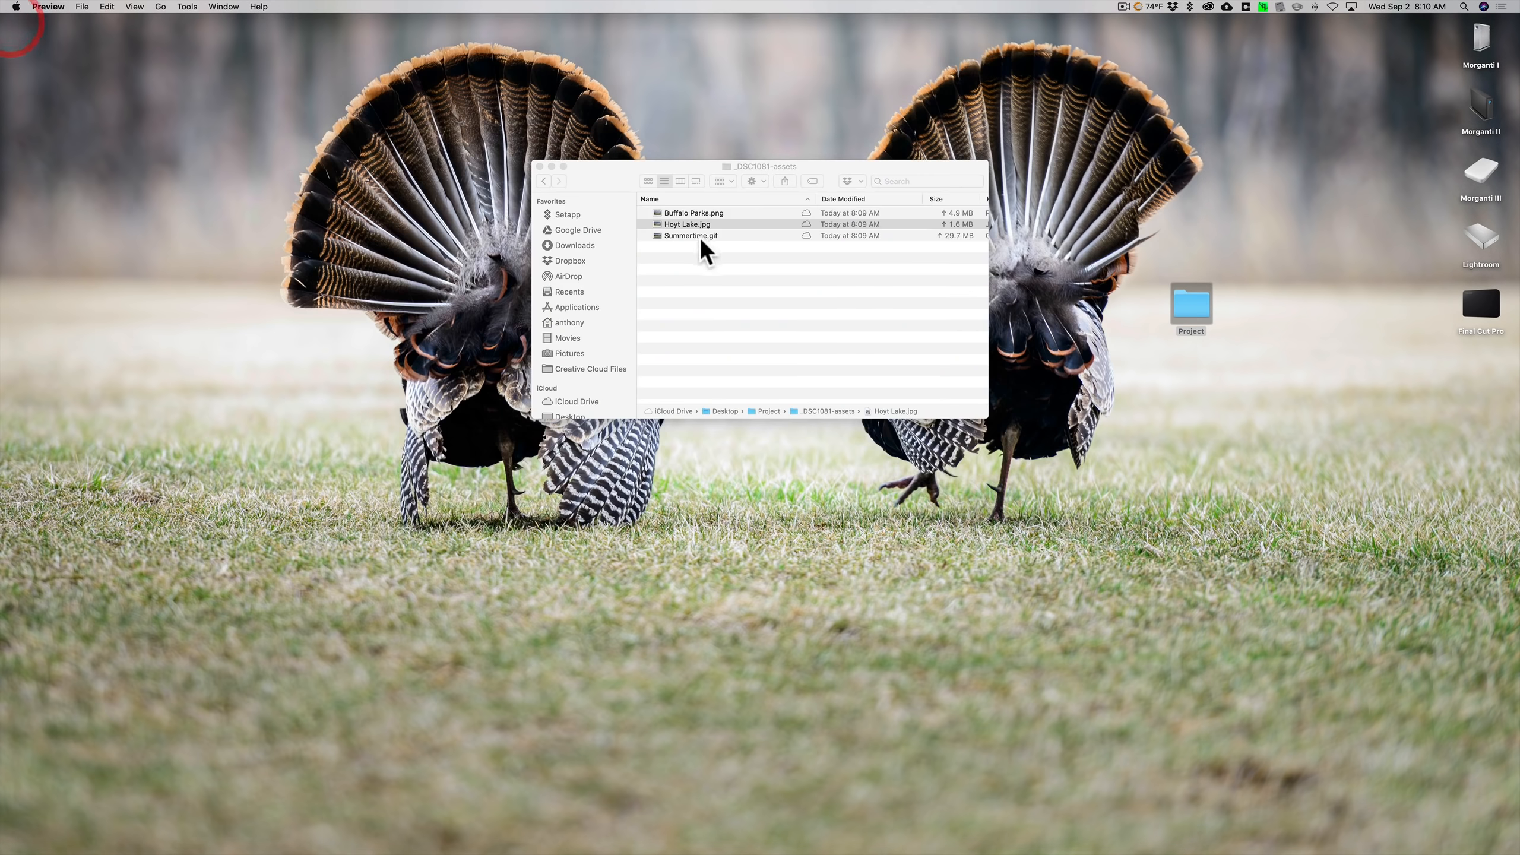
click(694, 234)
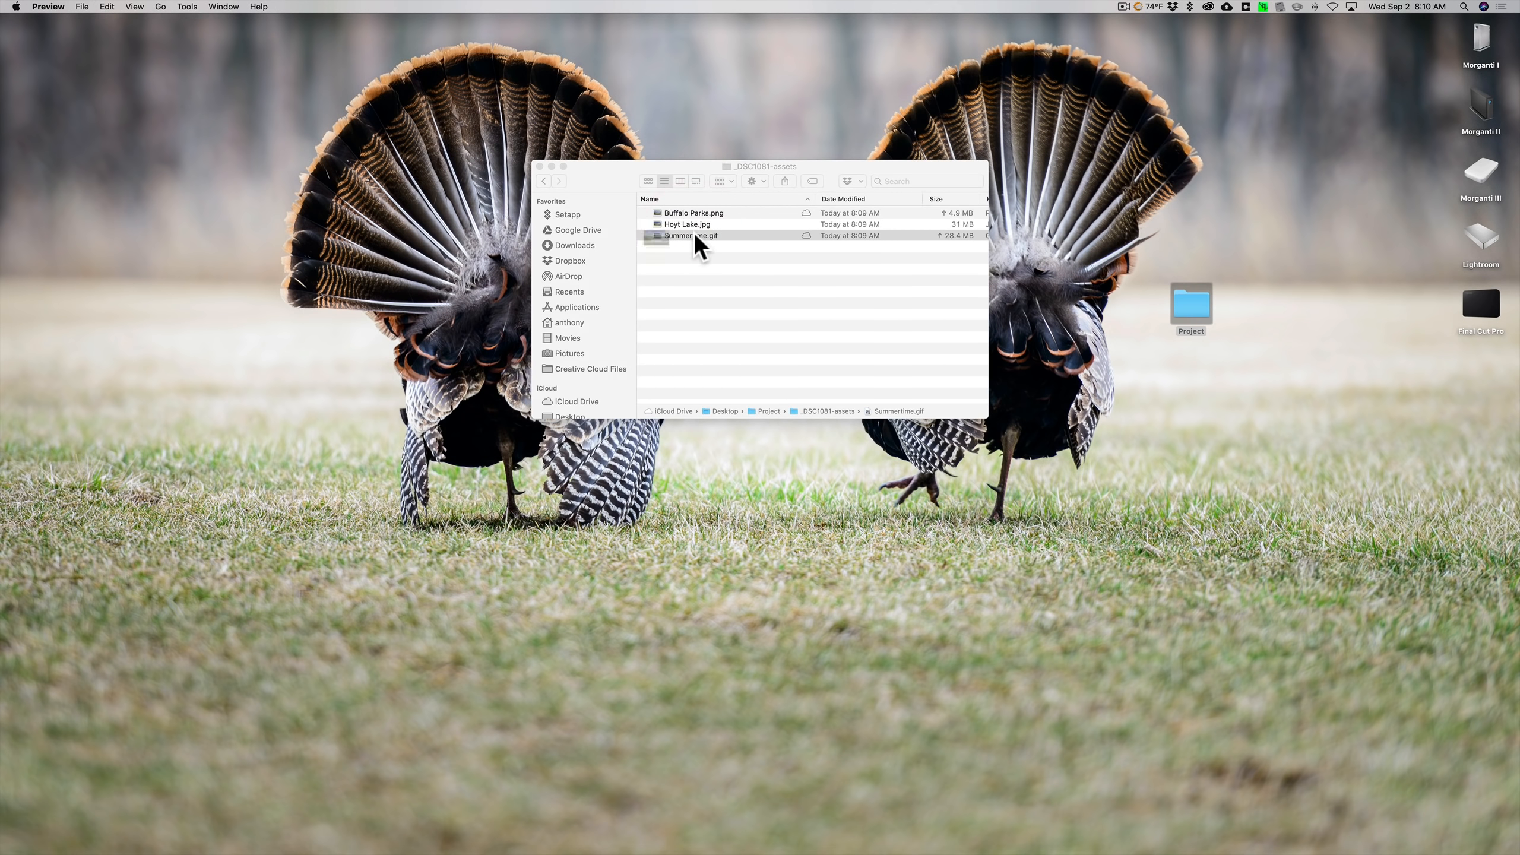
double_click(694, 235)
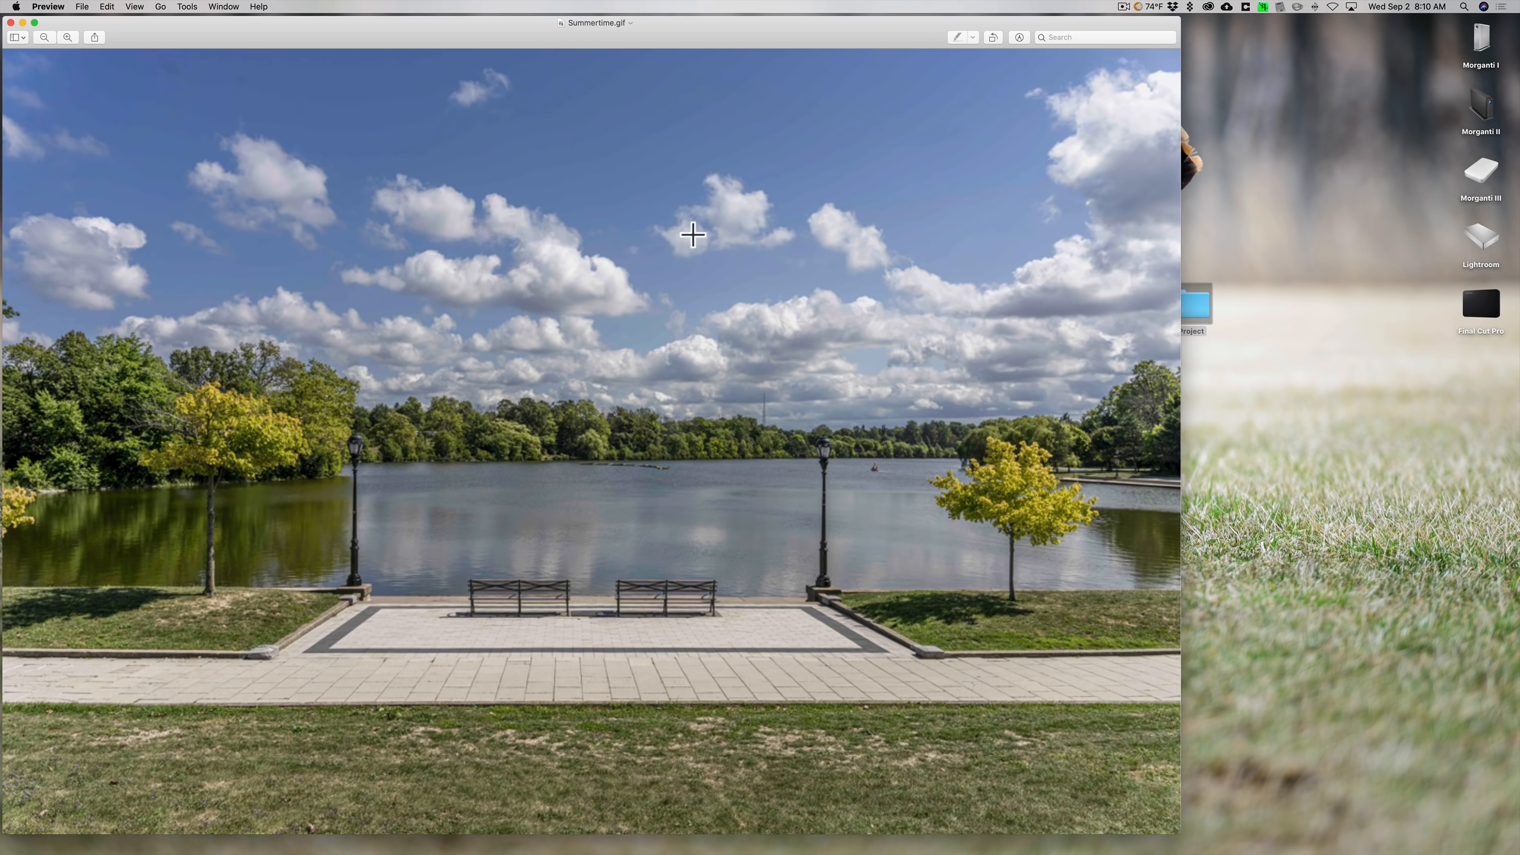
- Close the Summertime.gif preview and check the file's size and format in its Finder info, then dismiss the info window
click(10, 22)
click(677, 232)
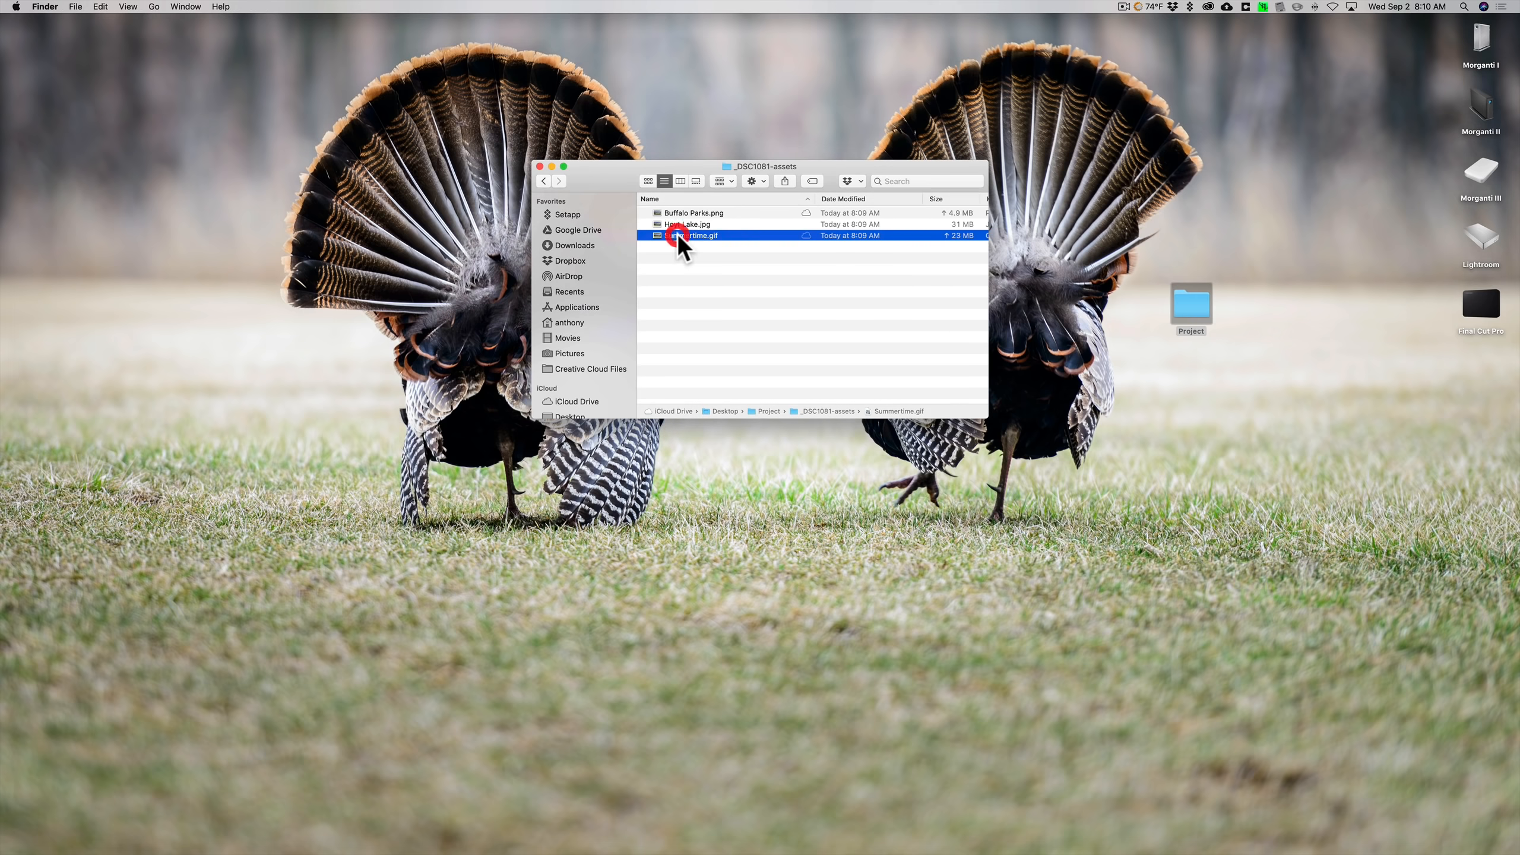
click(677, 235)
click(746, 234)
key(super+i)
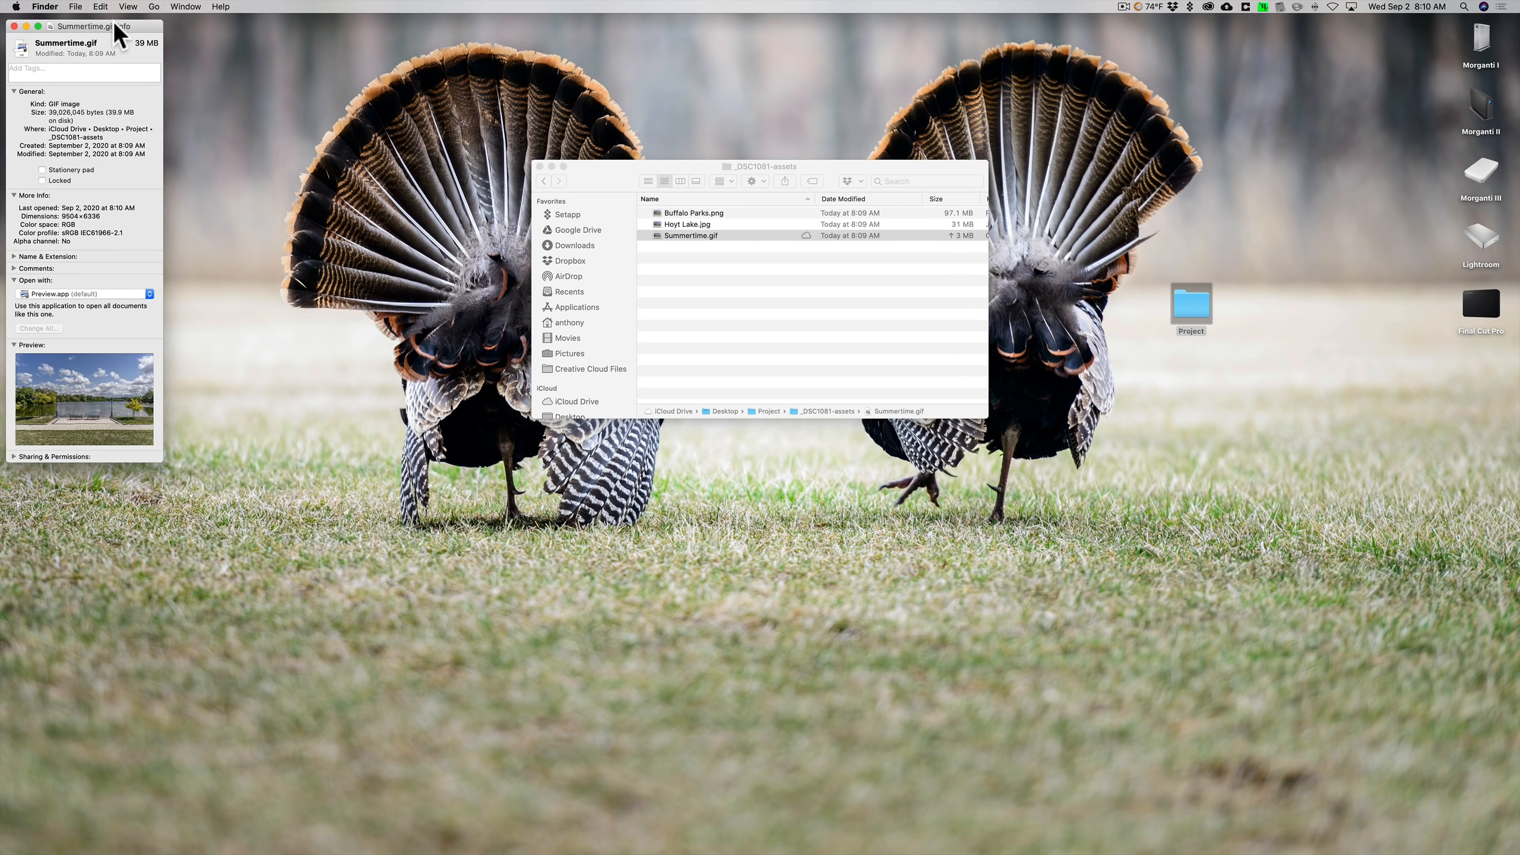
drag(115, 25, 808, 108)
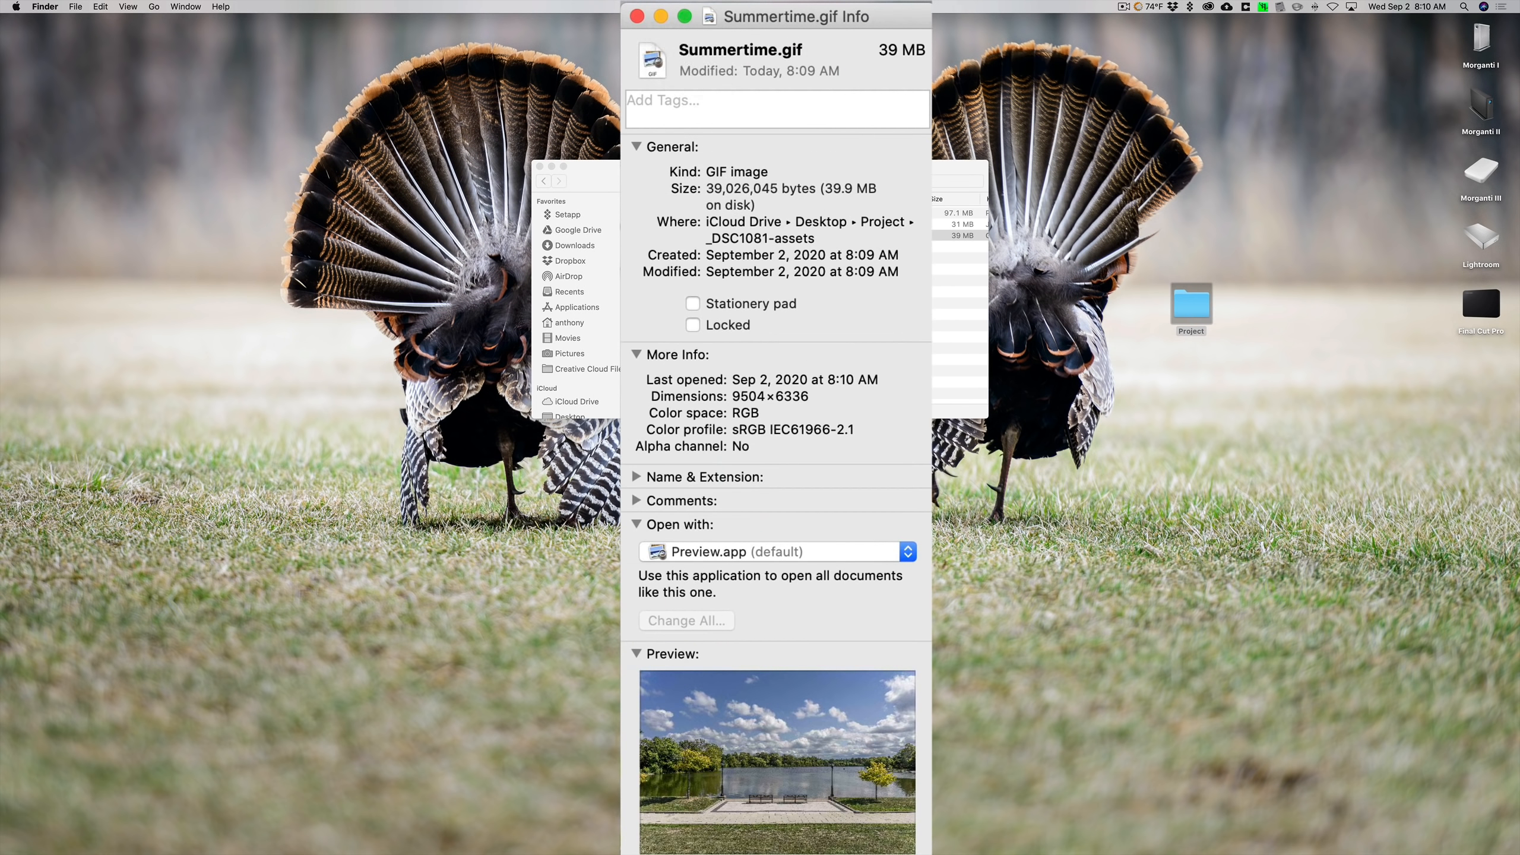
click(710, 110)
- Check the file size and image details of Buffalo Parks.png in its Finder info and dismiss the info window
click(727, 213)
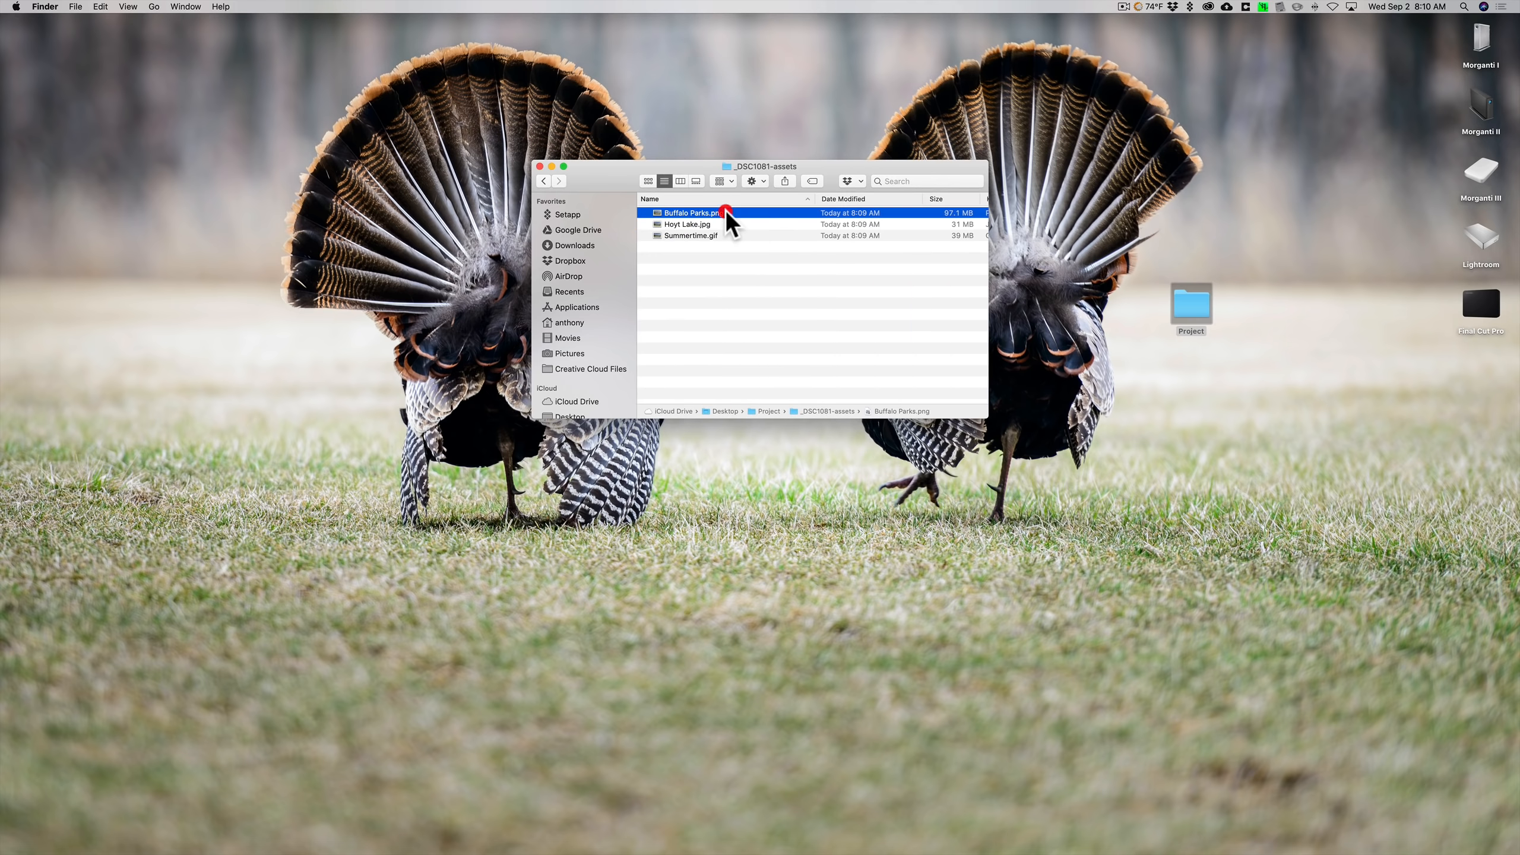
key(cmd+i)
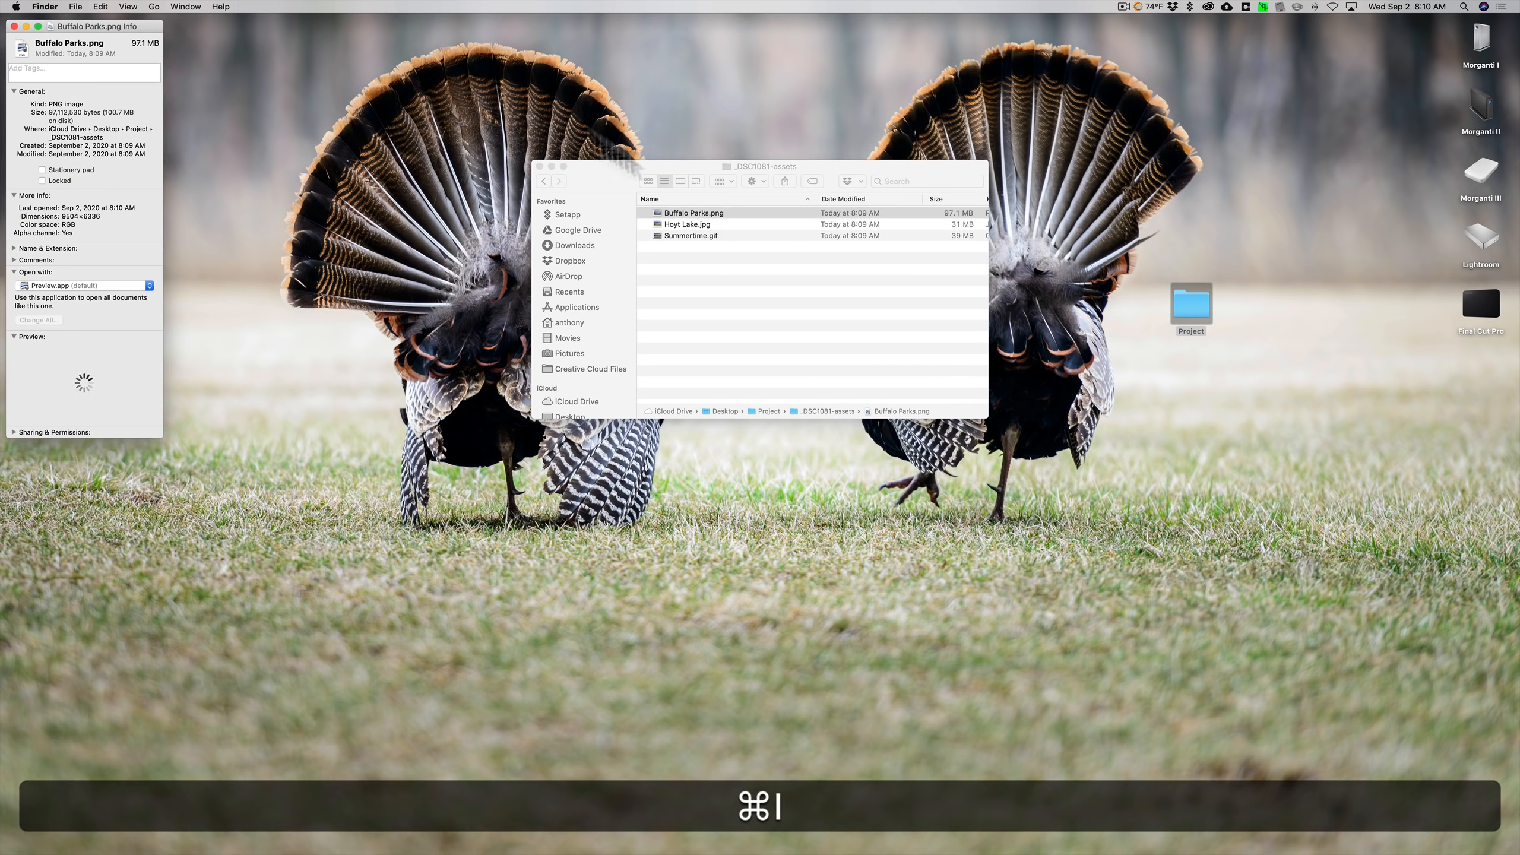
drag(92, 30, 761, 110)
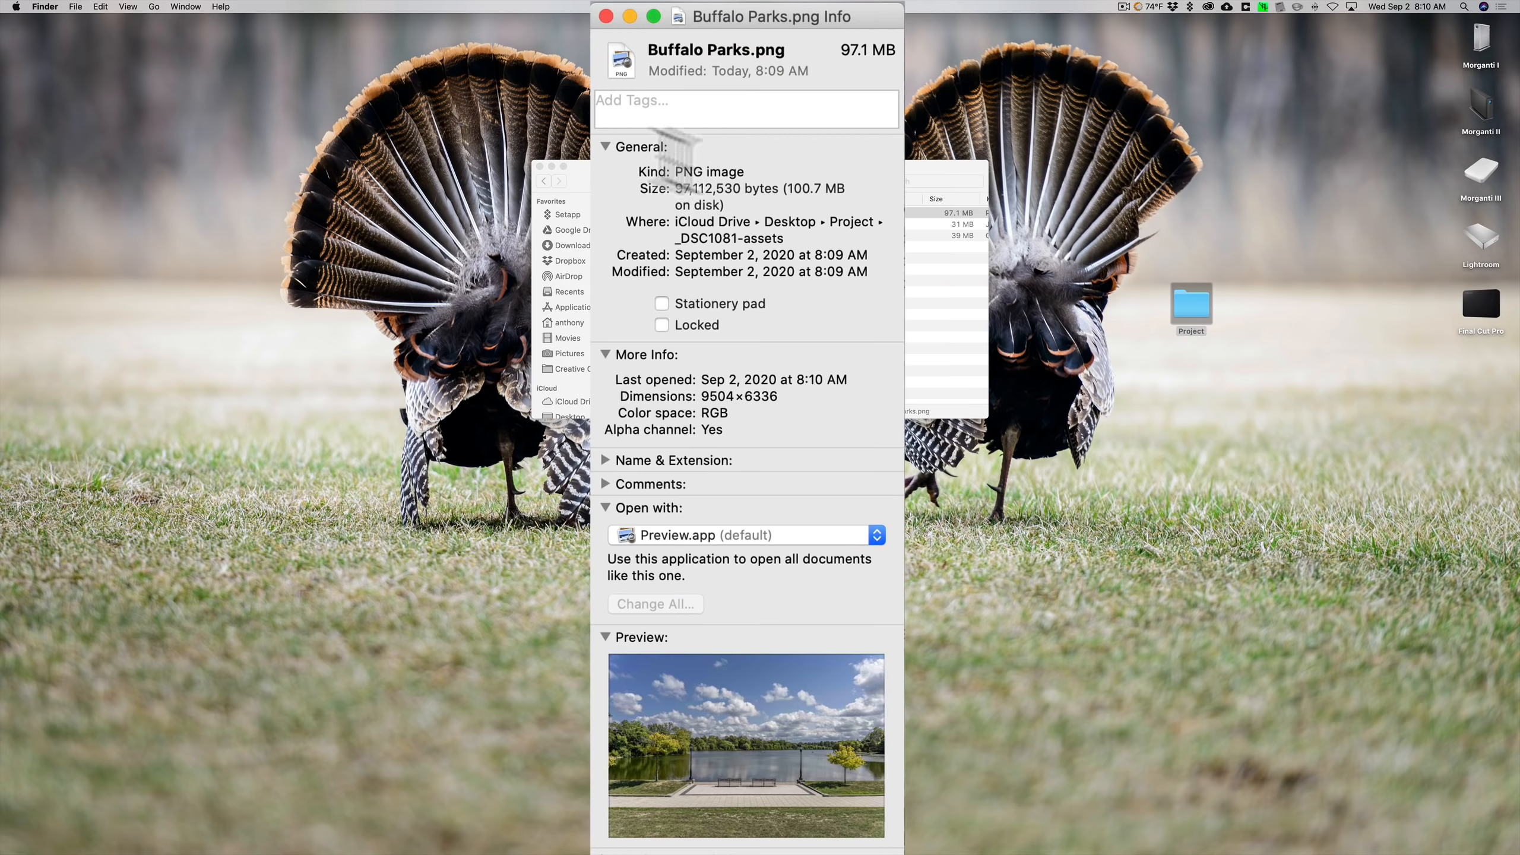
click(627, 116)
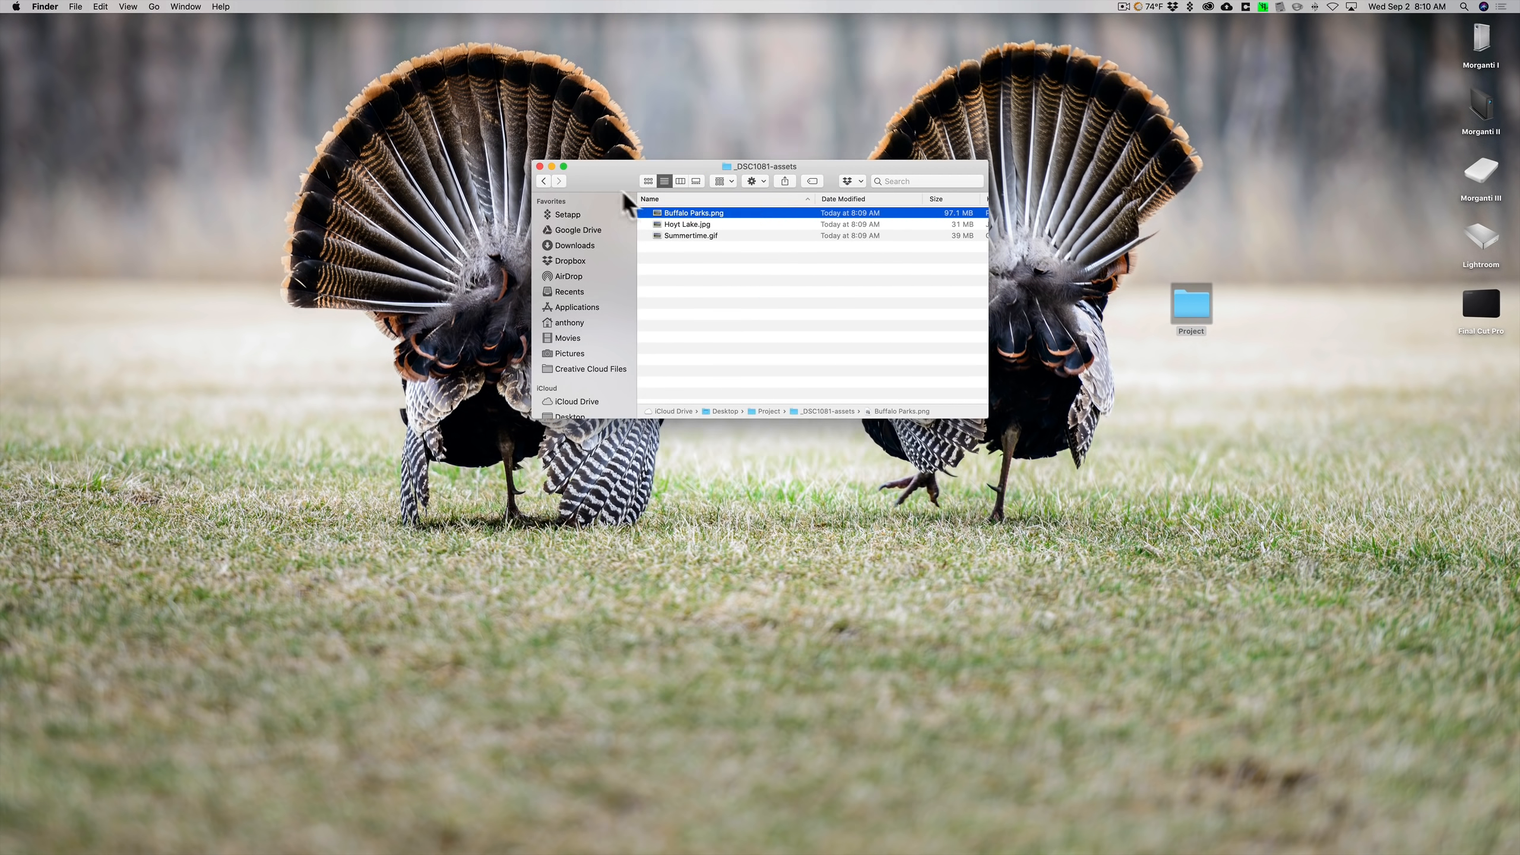
- Return to the Project folder, move the _DSC1081-assets folder to the Trash and close the Finder window
click(542, 181)
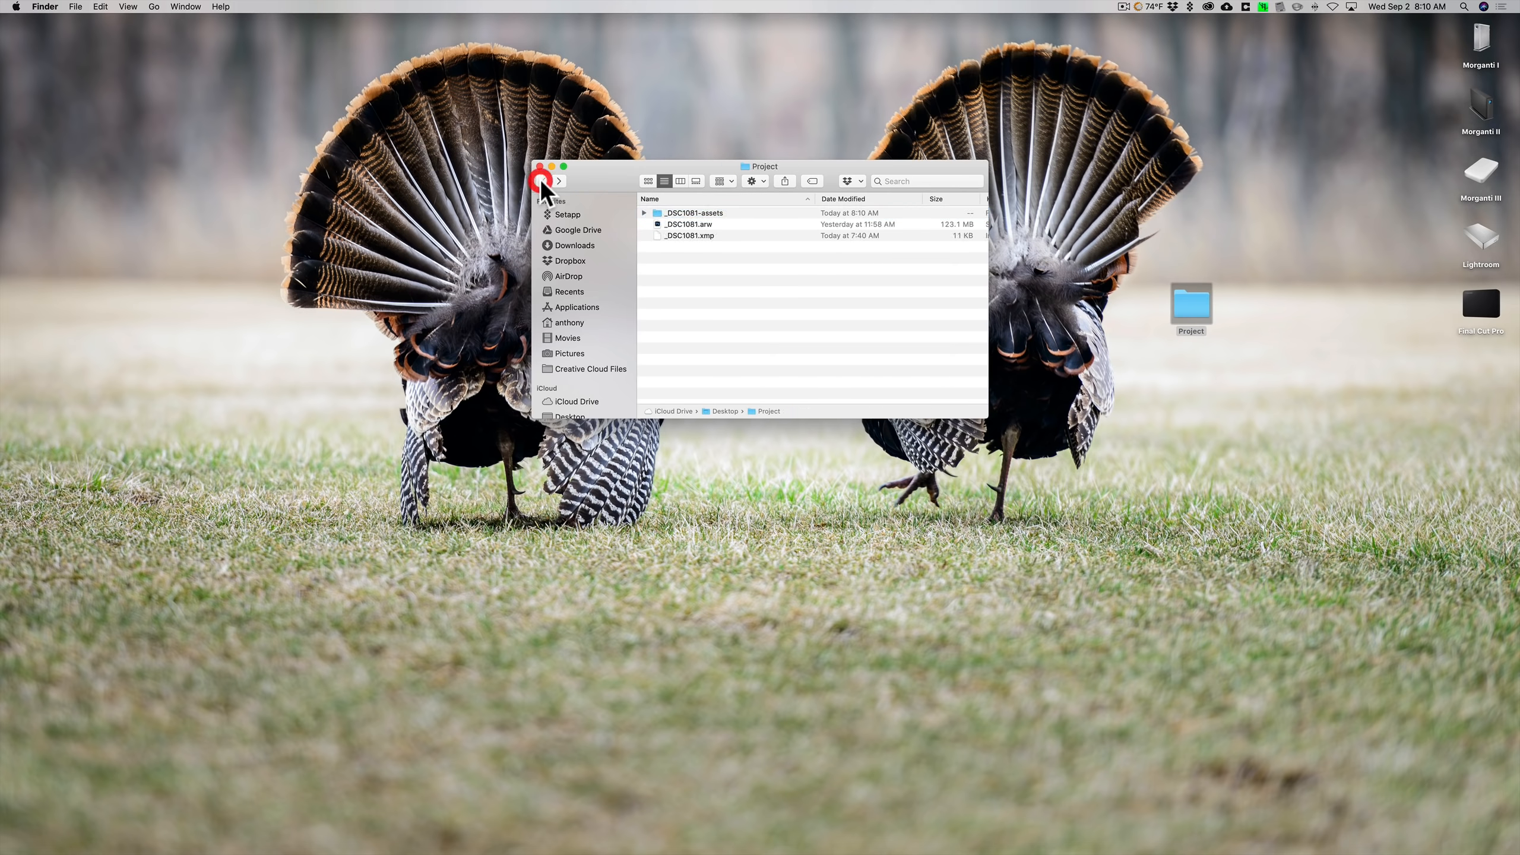
click(670, 212)
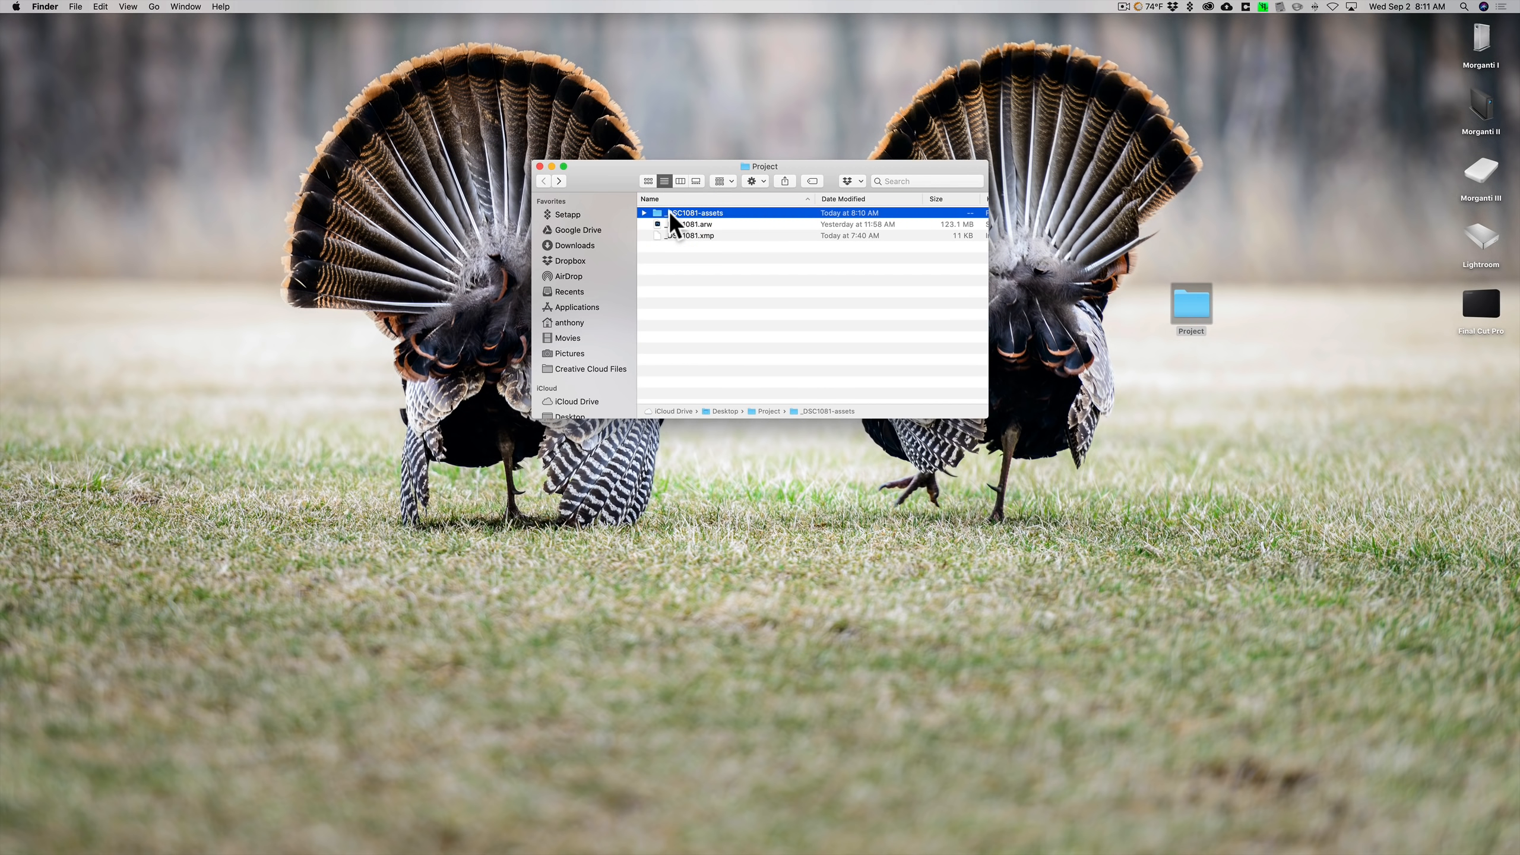
drag(672, 213, 1411, 827)
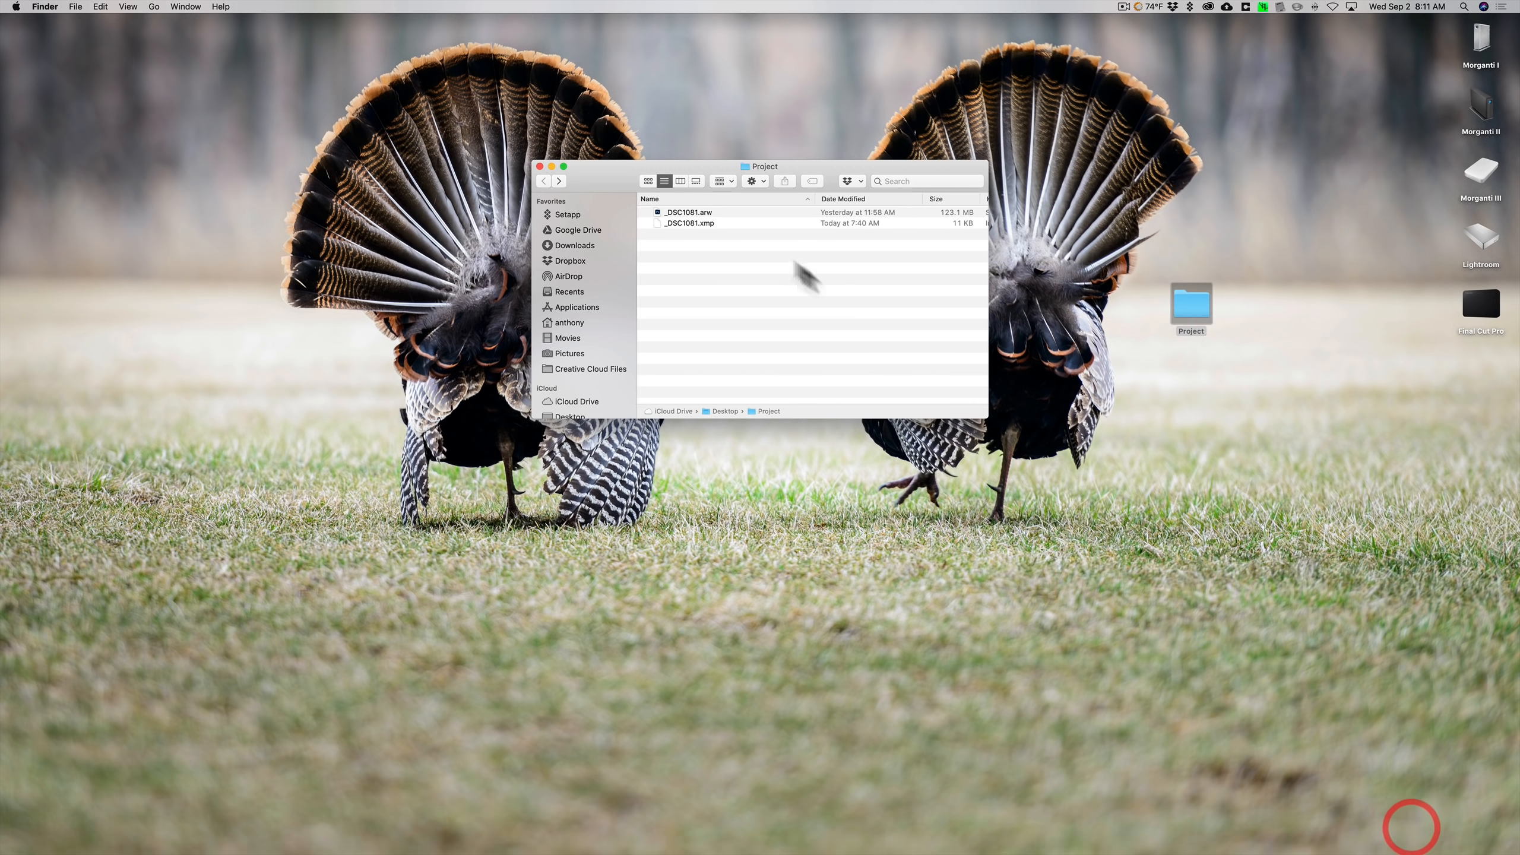
click(539, 166)
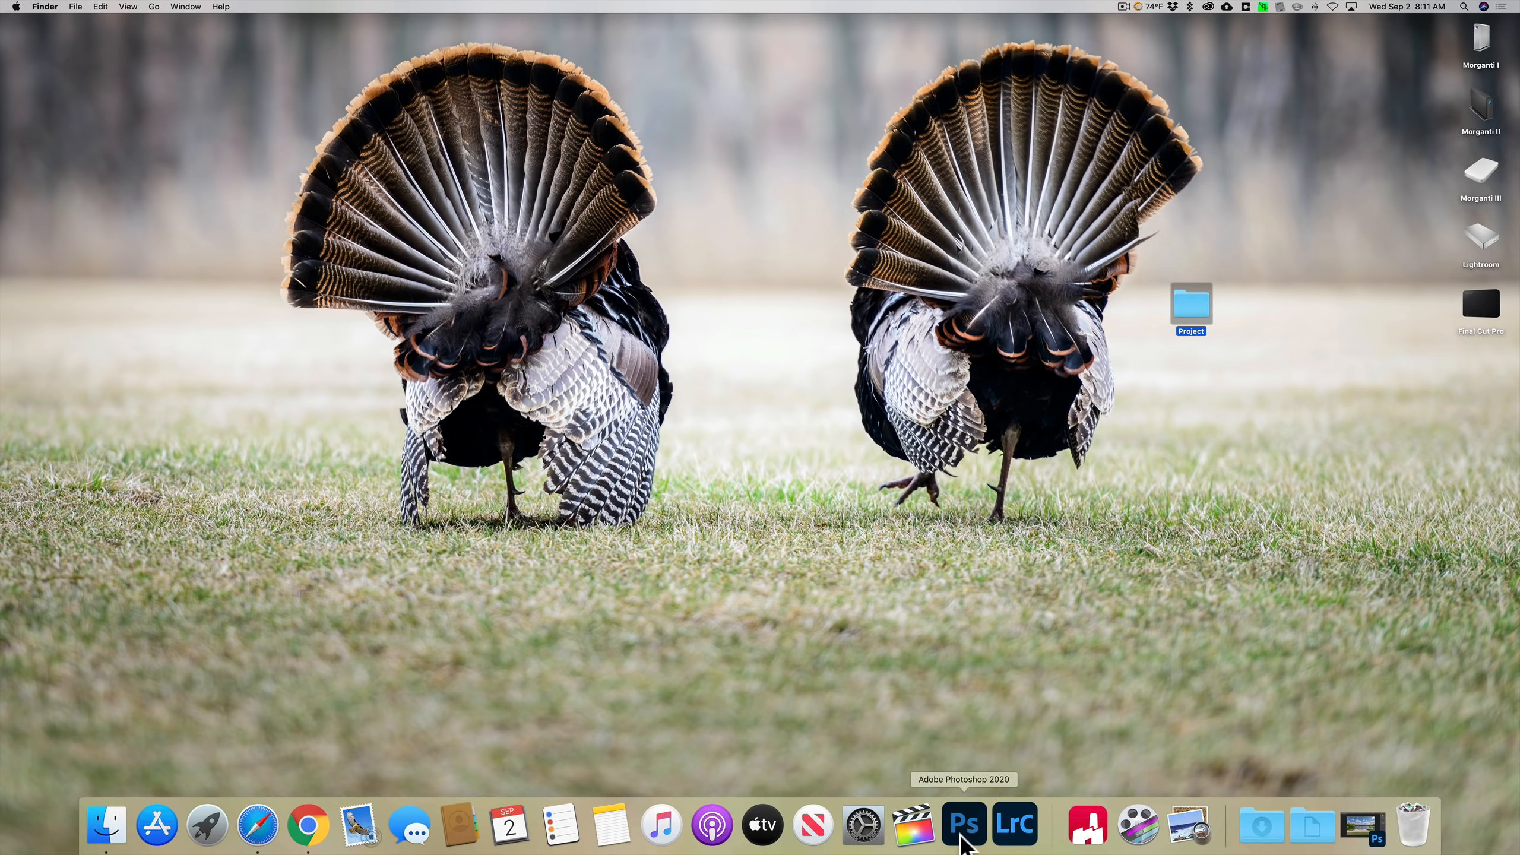
- Switch to Photoshop and revert _DSC1081.arw to its original opened state in the document history
click(964, 832)
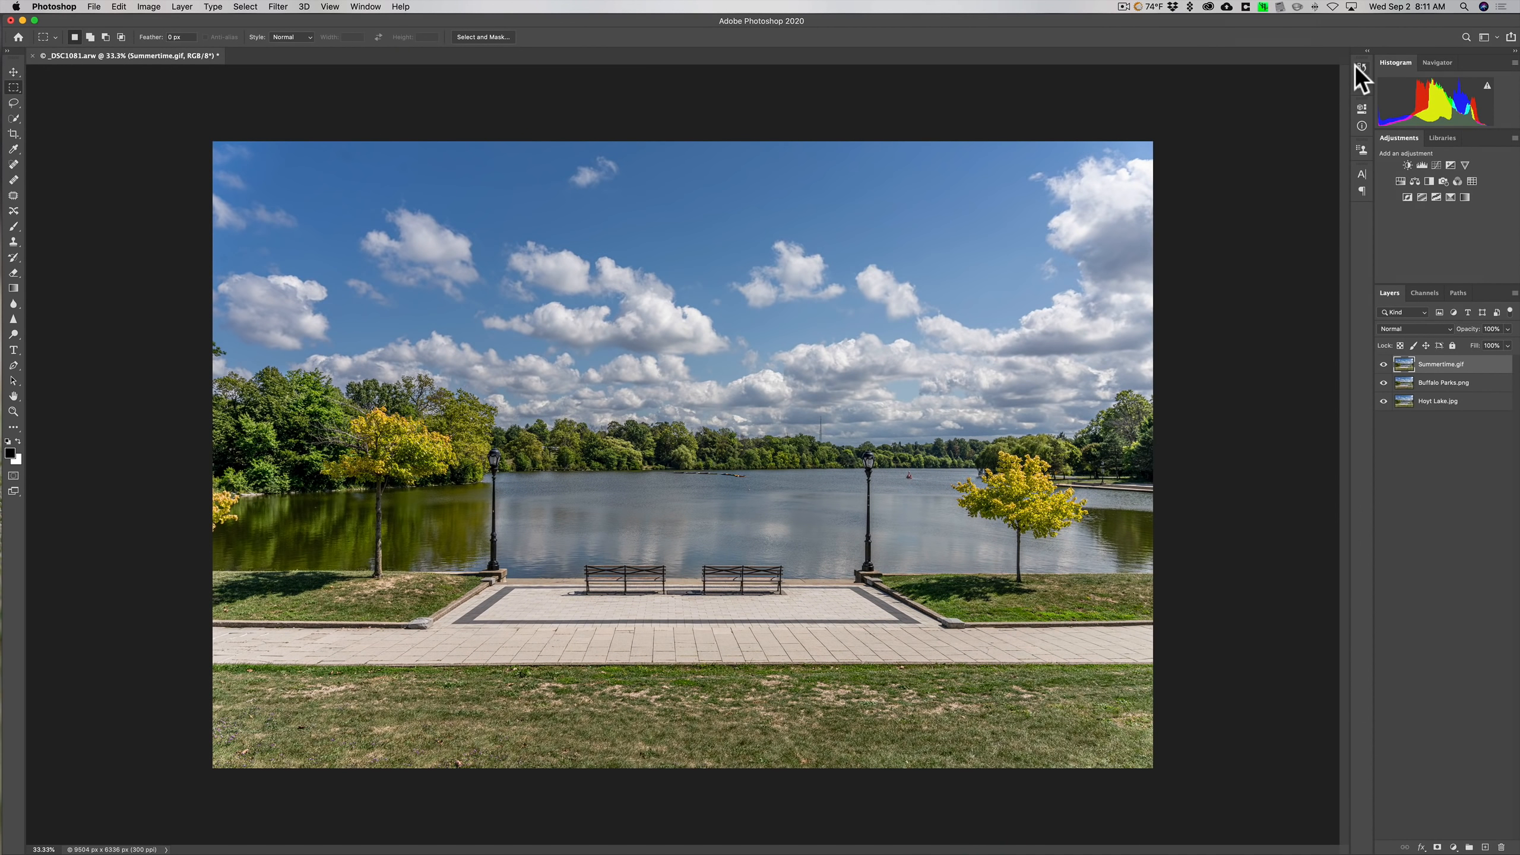
click(1361, 68)
click(1280, 82)
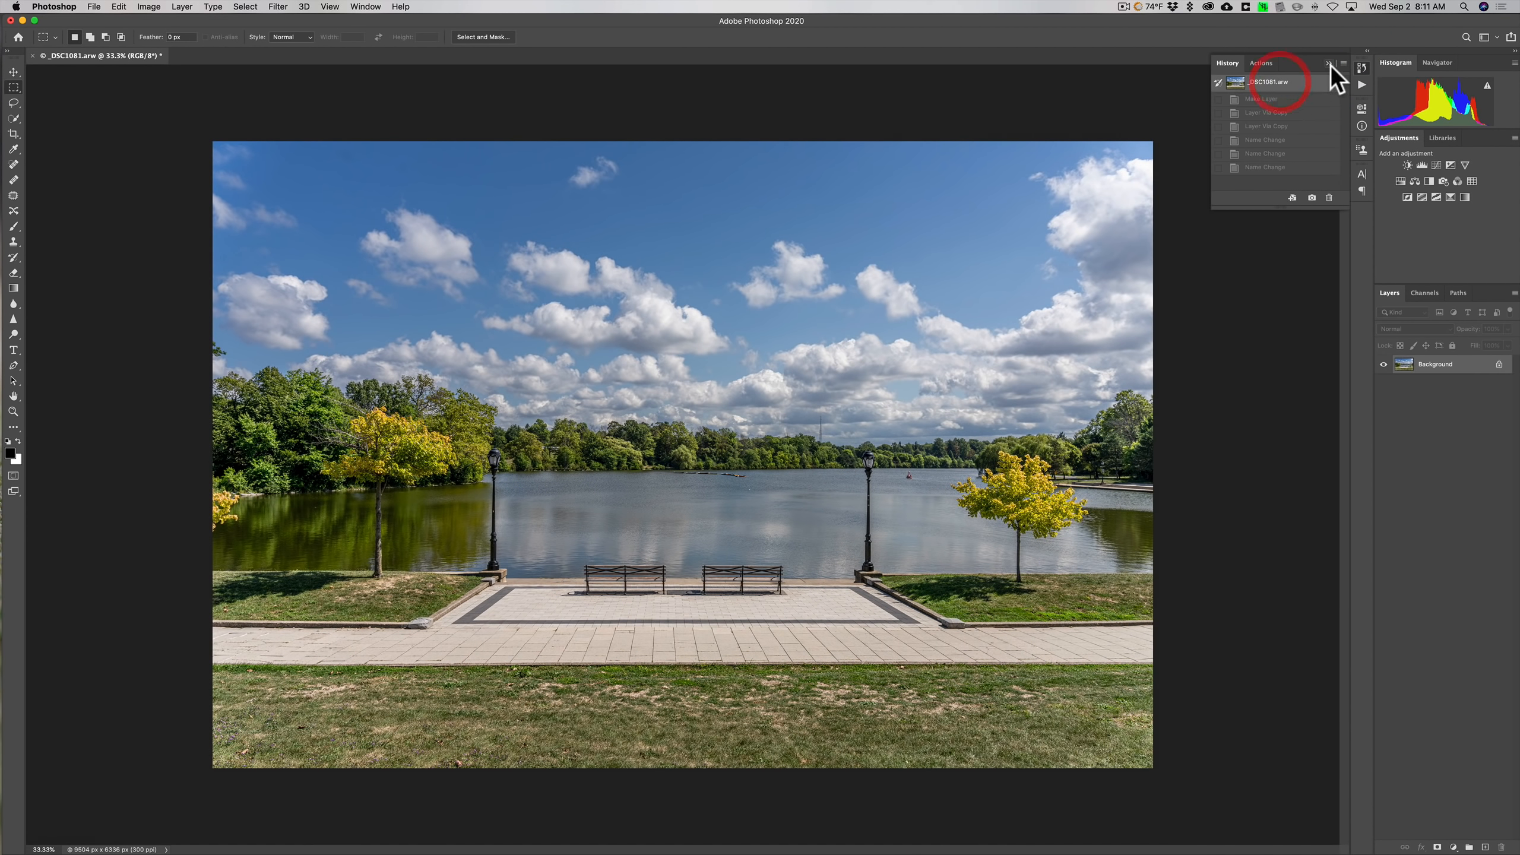
click(1329, 64)
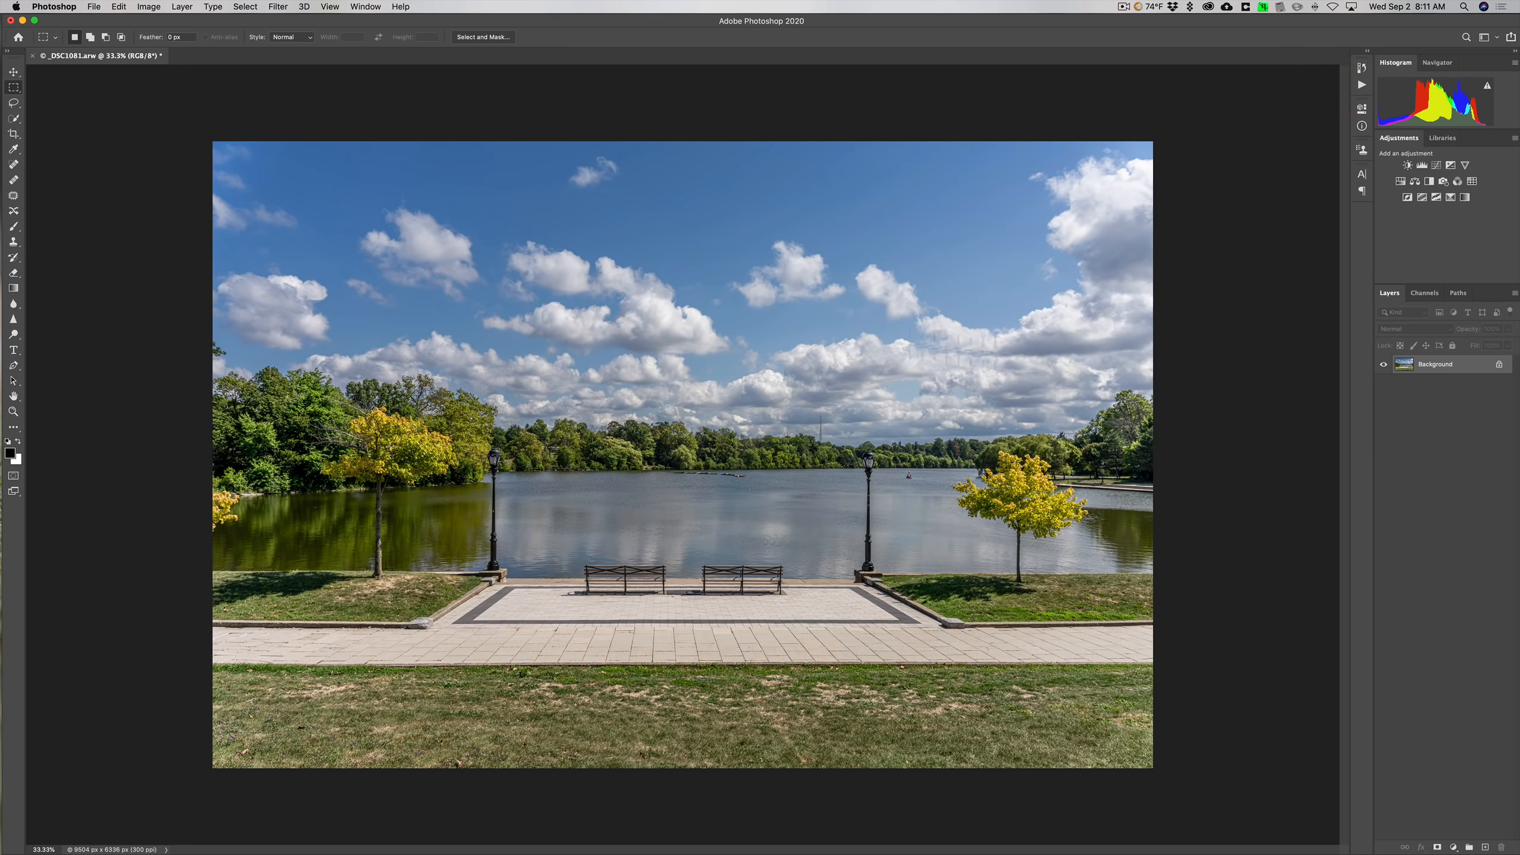
- Turn off image asset generation for the document
click(93, 6)
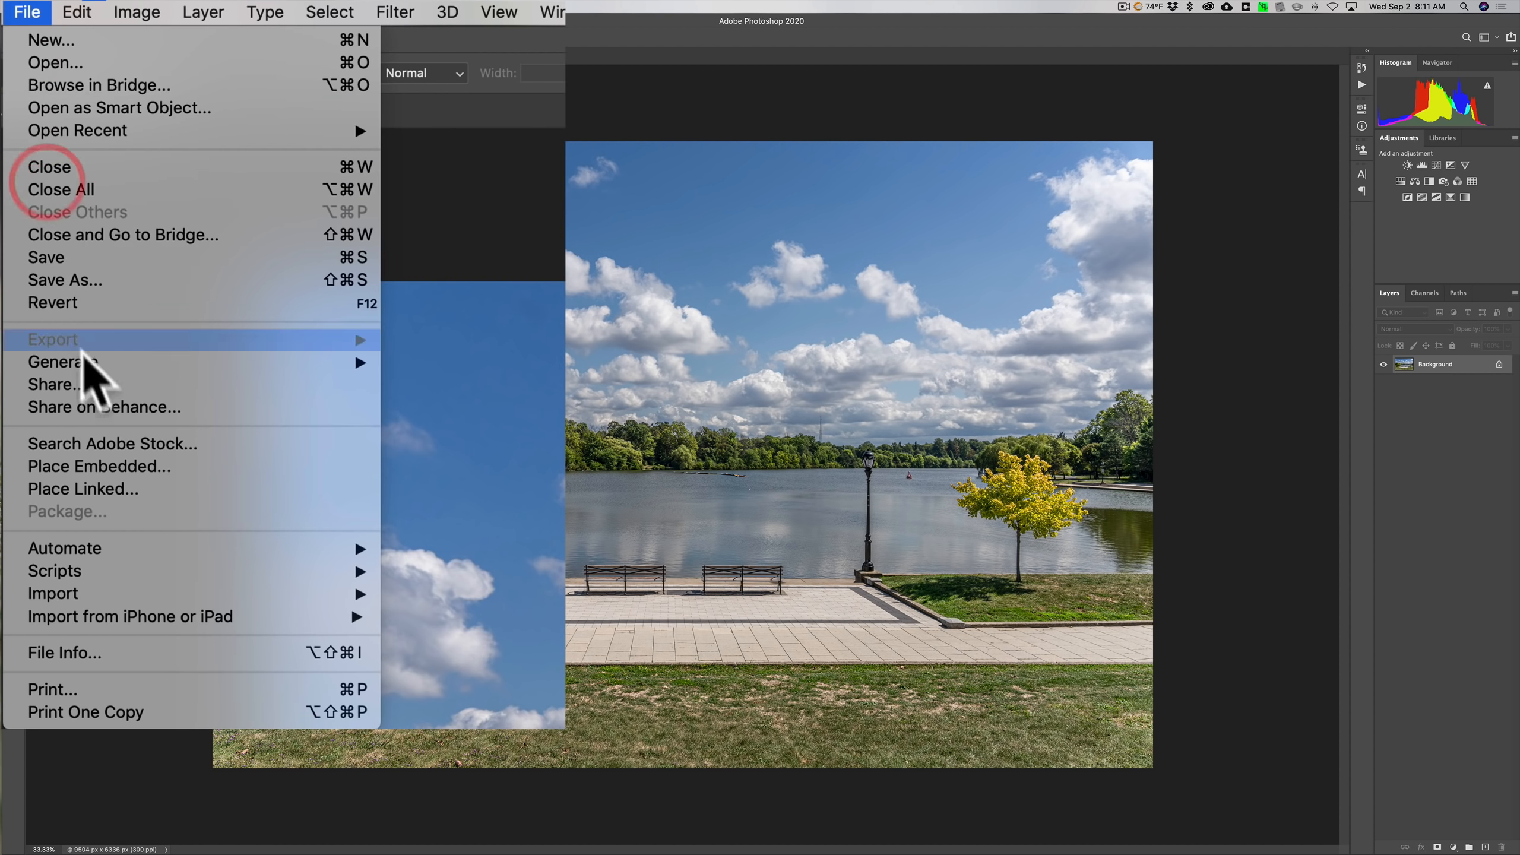
mouse_move(123, 363)
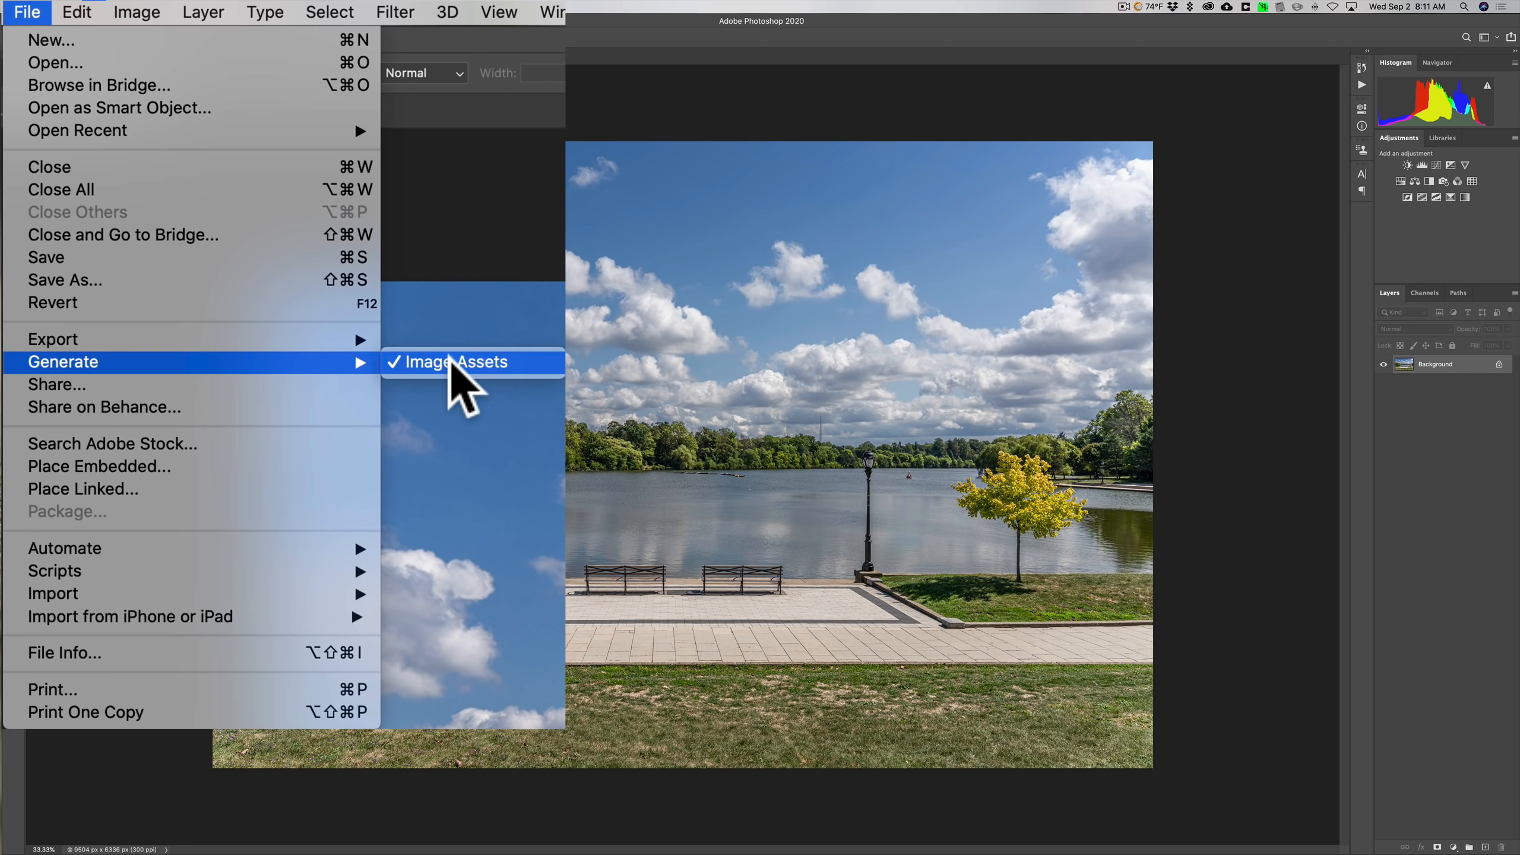
click(443, 363)
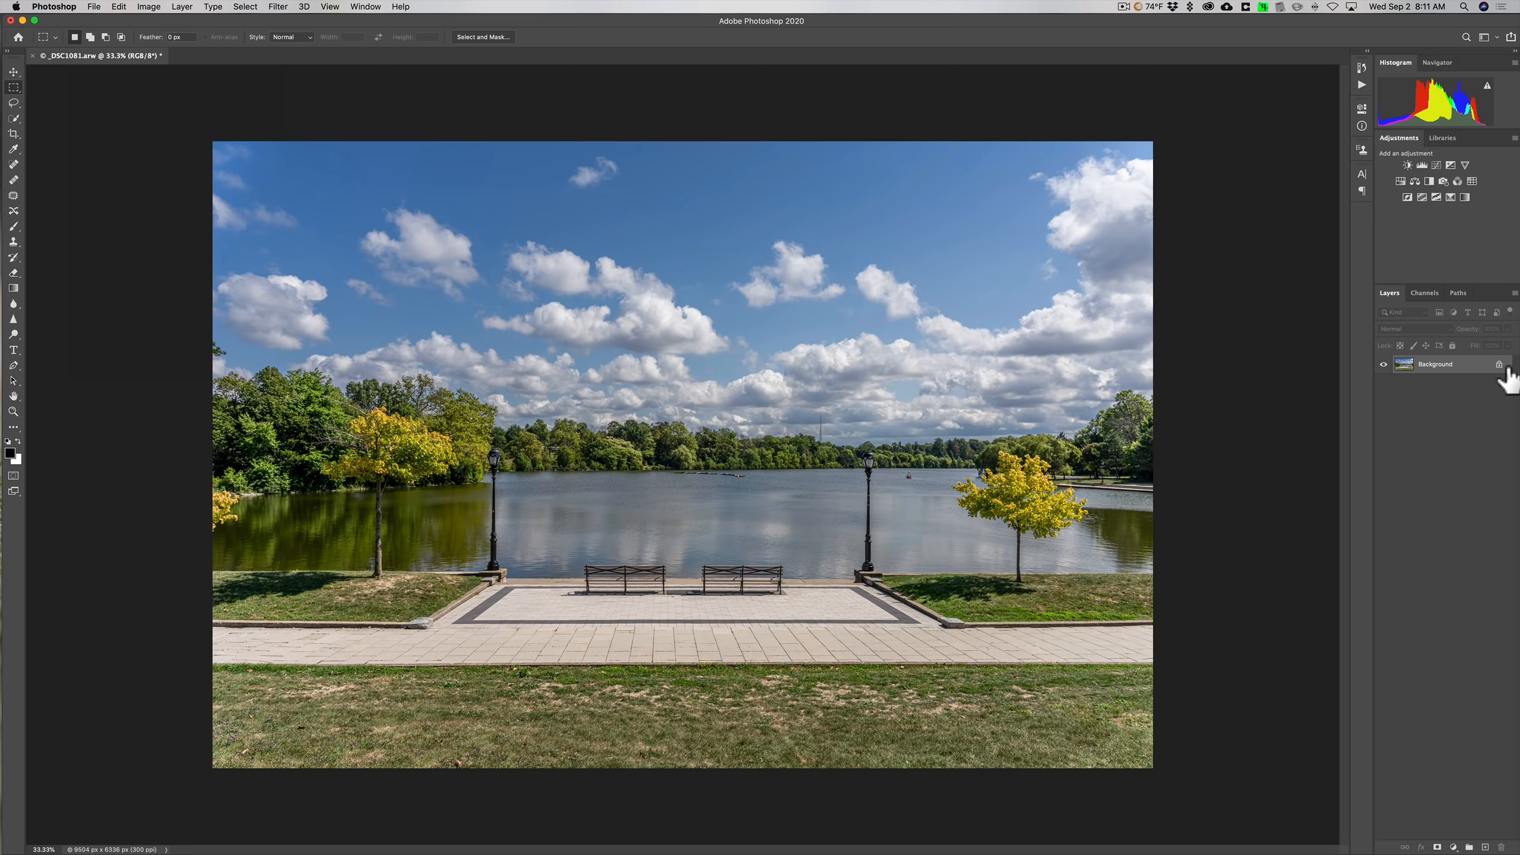
- Unlock the Background layer and duplicate it
click(1479, 339)
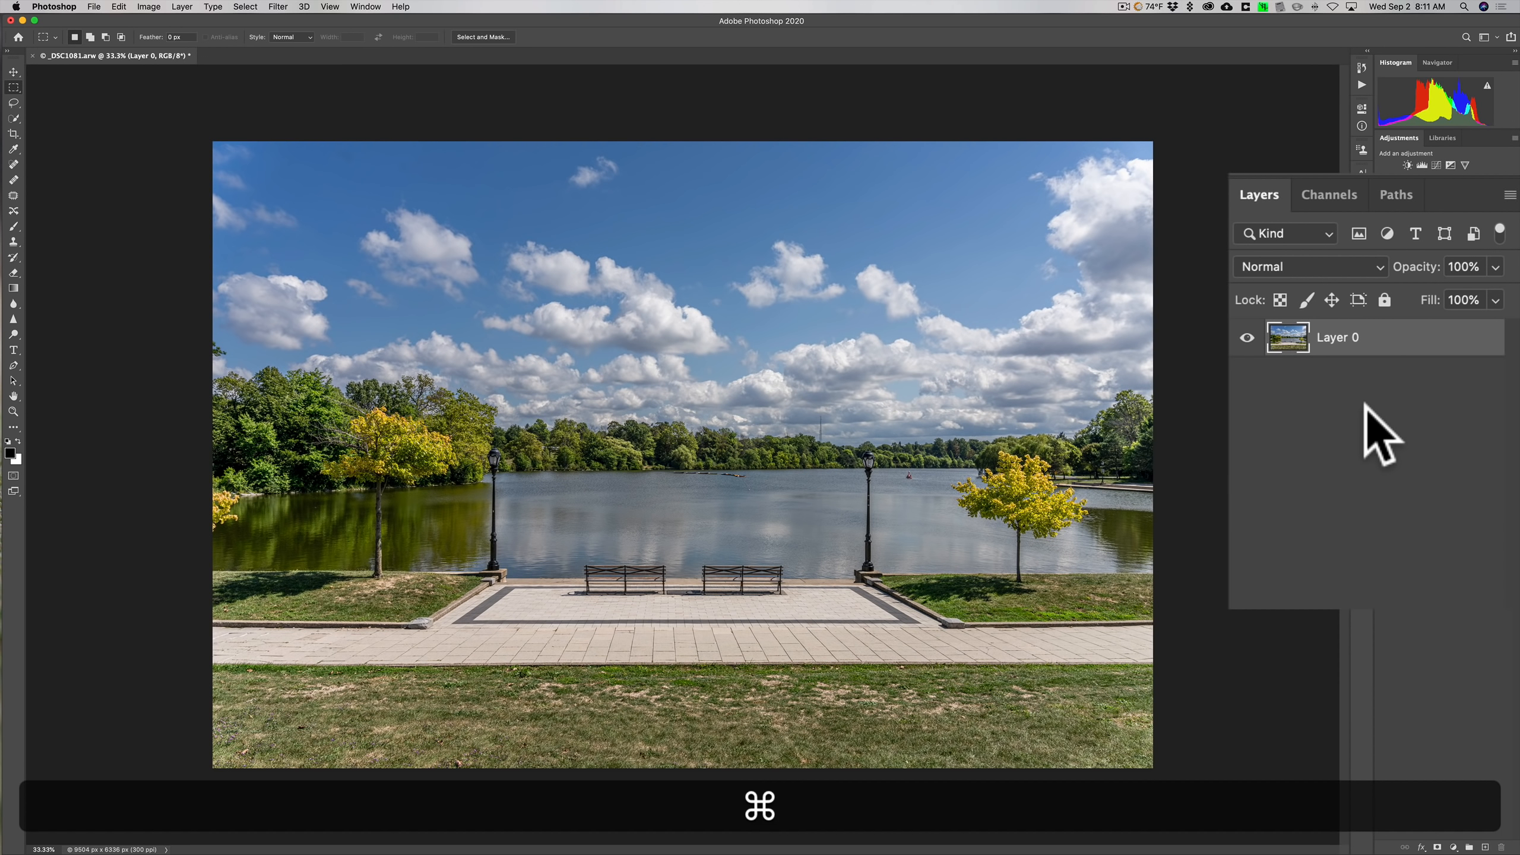
key(super+j)
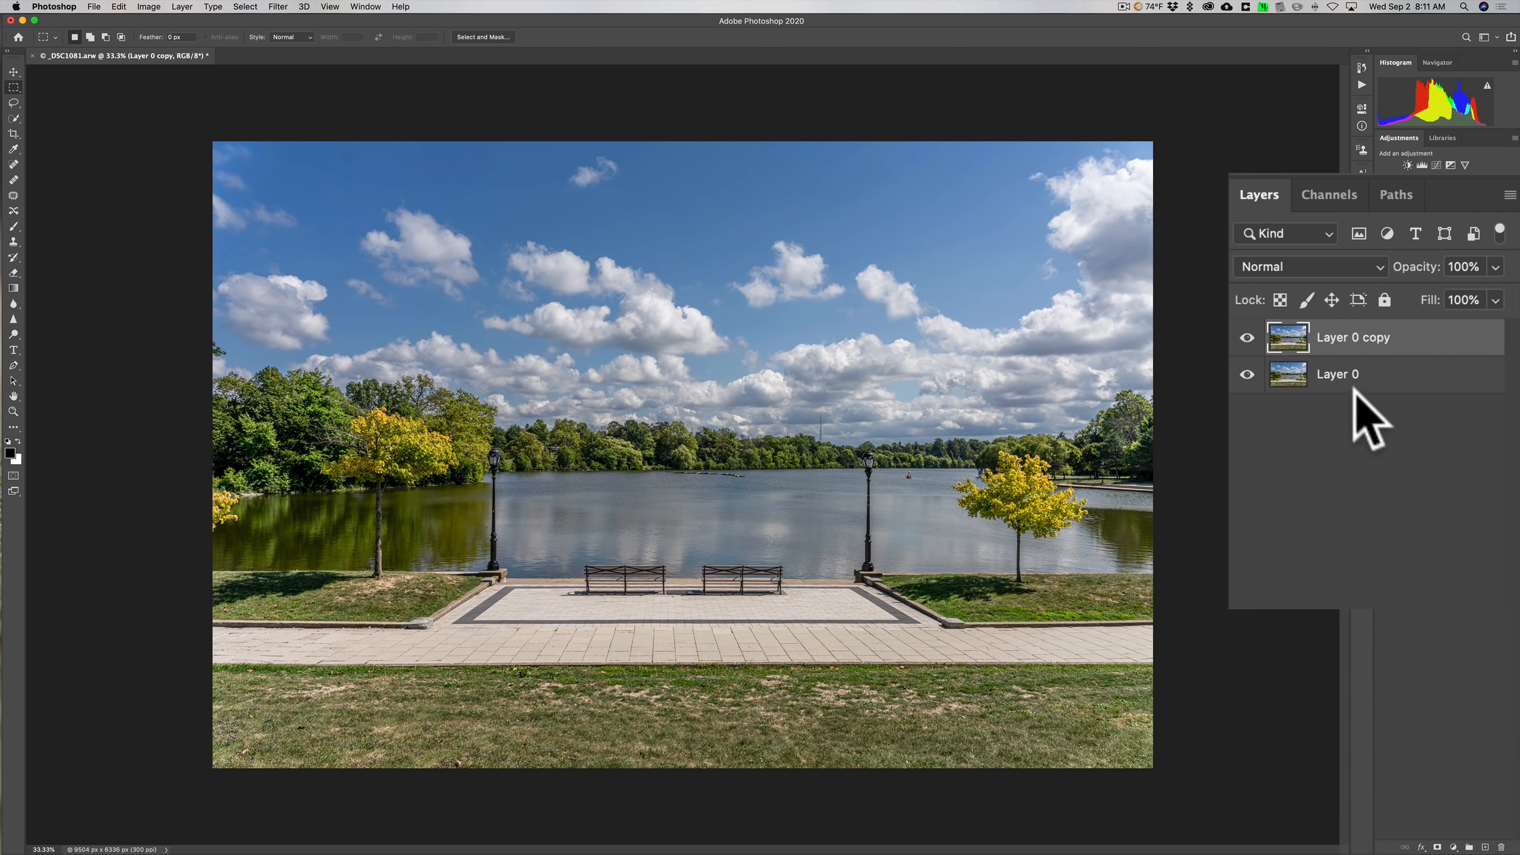
- Add the text "Hoyt Lake" over the paved area in front of the benches, directly above Layer 0
click(1386, 372)
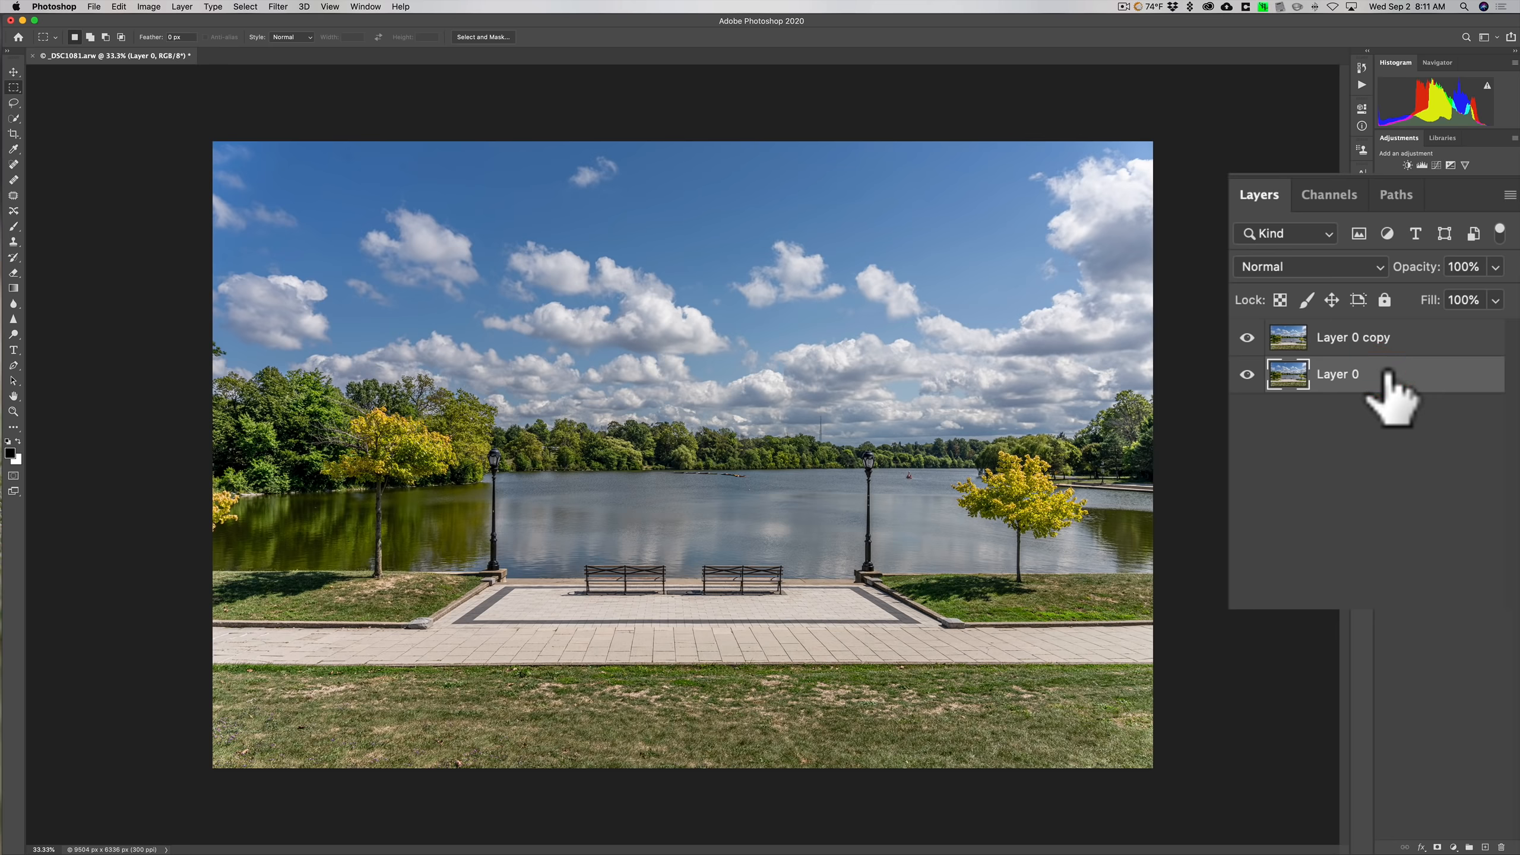
key(t)
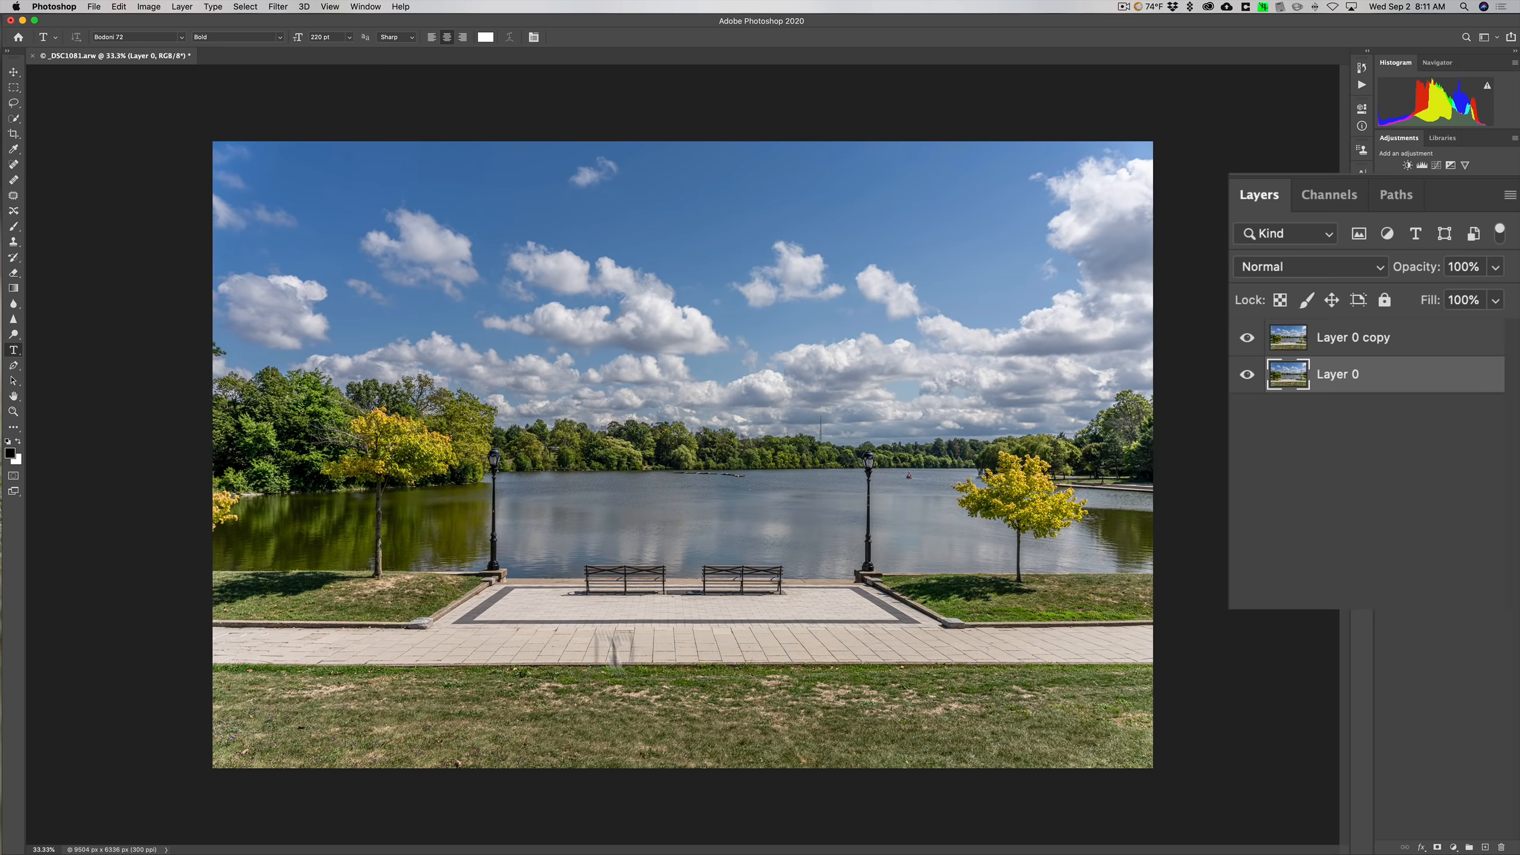
click(676, 652)
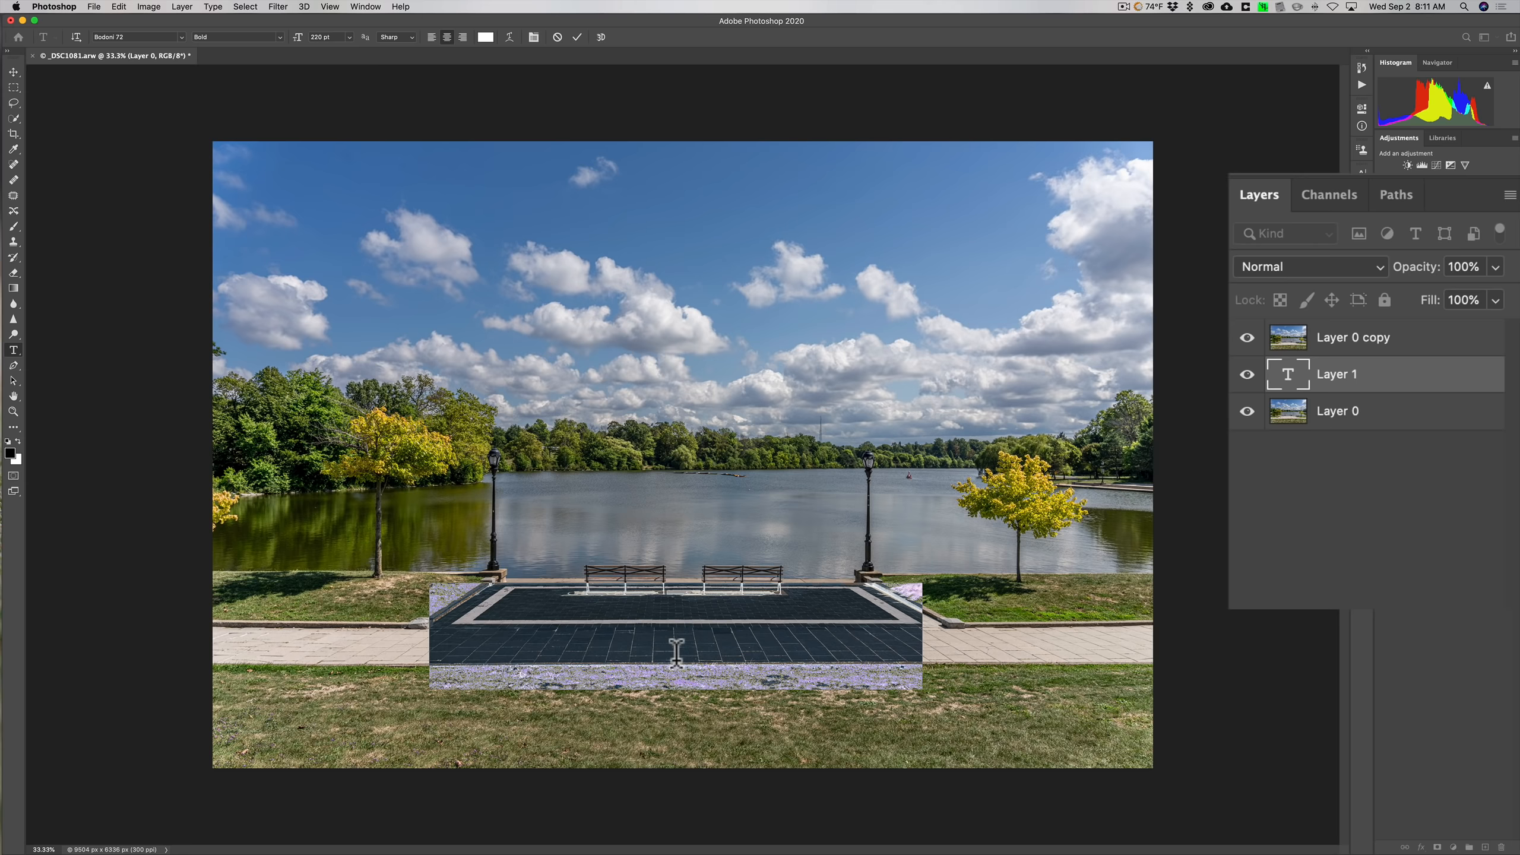
text(Oy)
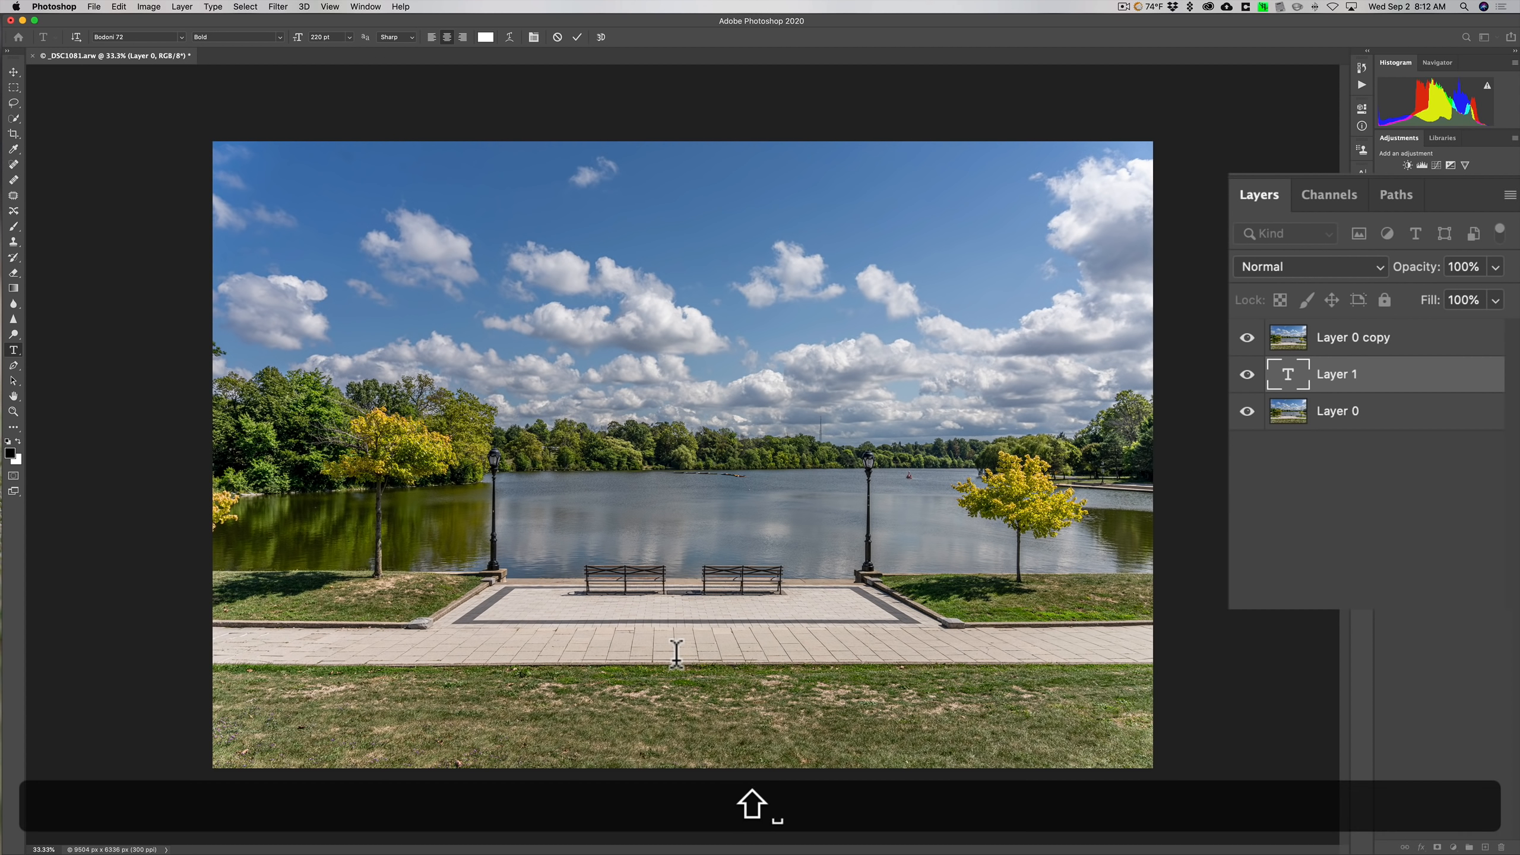
text( Le)
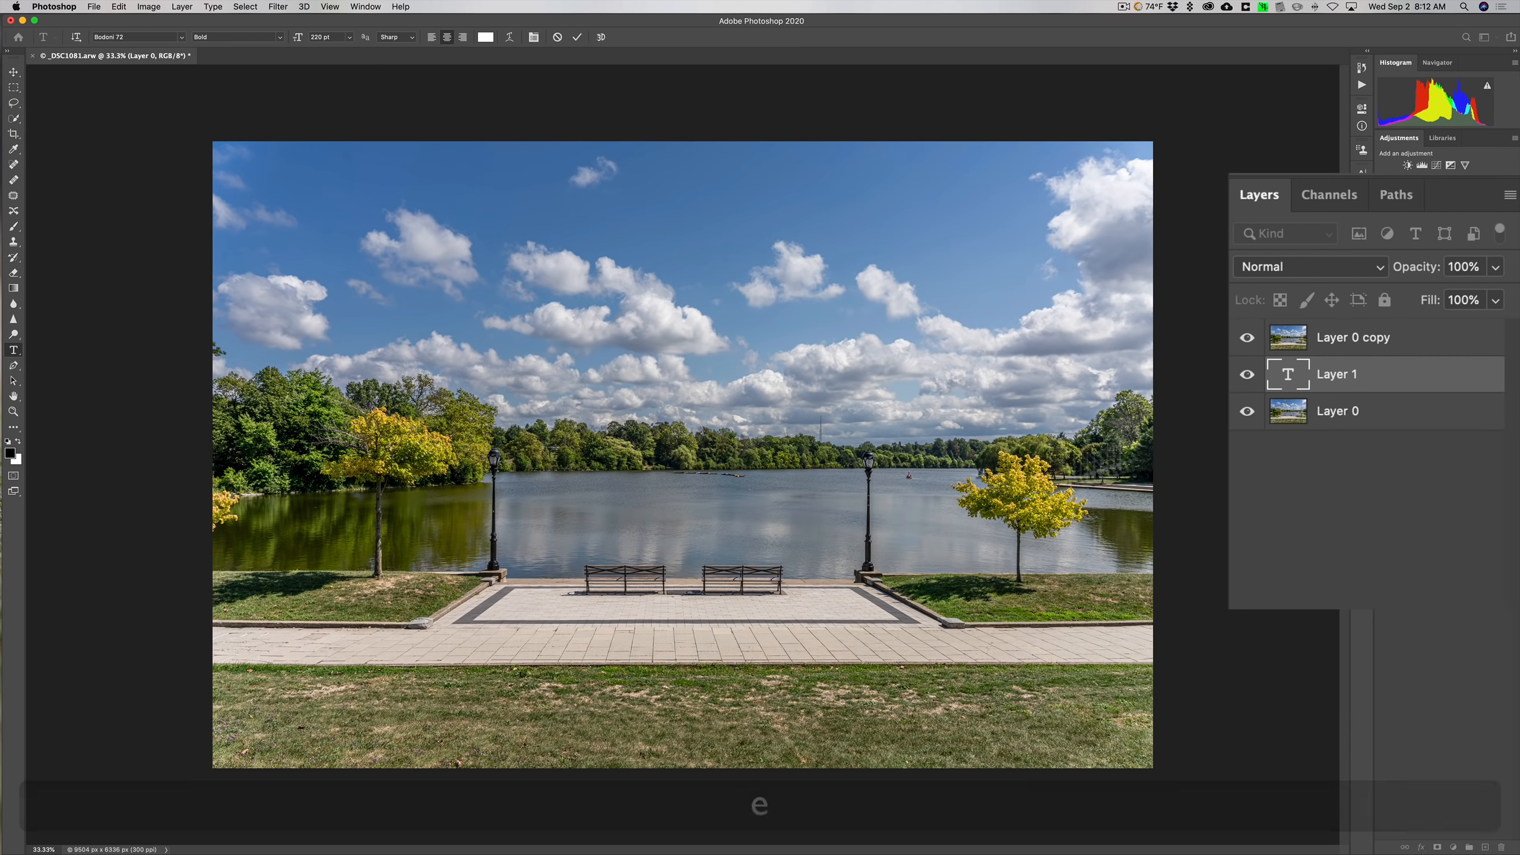
- Hide Layer 0 copy and move the Hoyt Lake text slightly lower, over the edge of the path and grass
click(1247, 339)
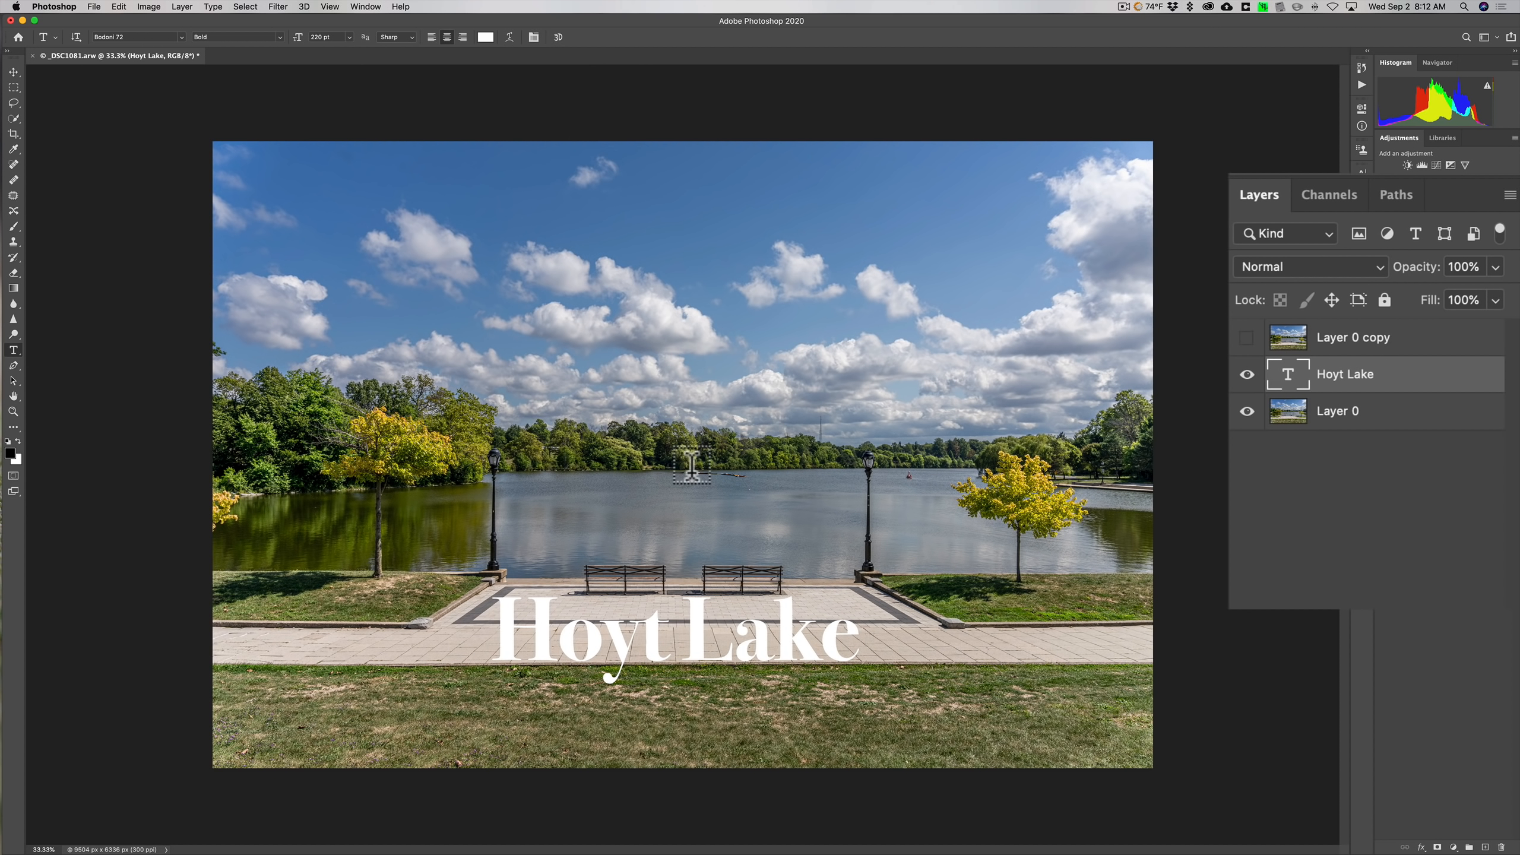
click(13, 72)
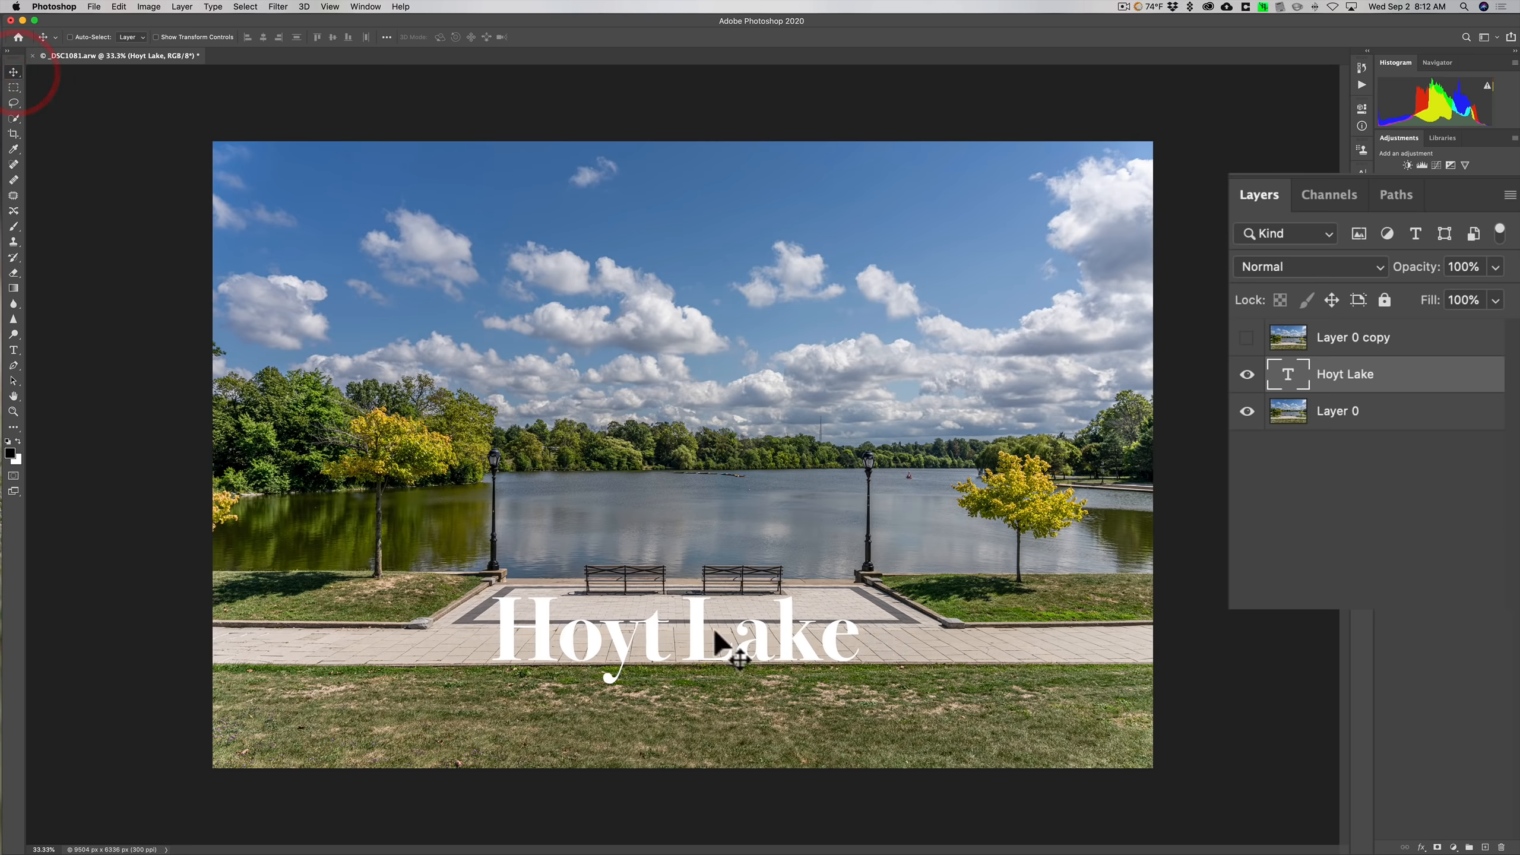
drag(694, 626, 705, 658)
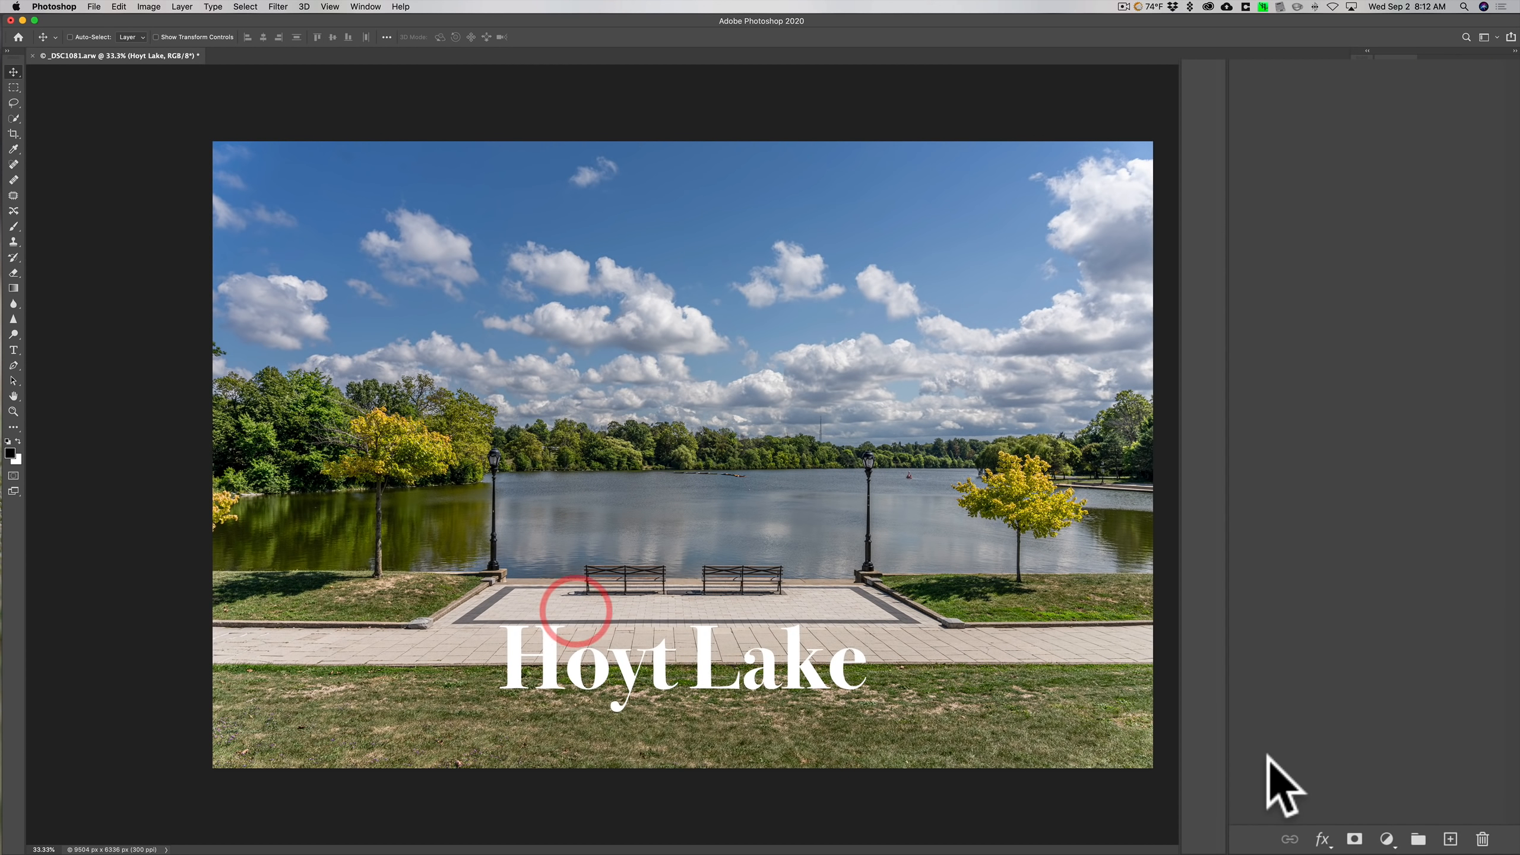
- Apply a drop shadow to the Hoyt Lake text with a 28 px distance, adjusting its angle and enlarging its size
click(1324, 841)
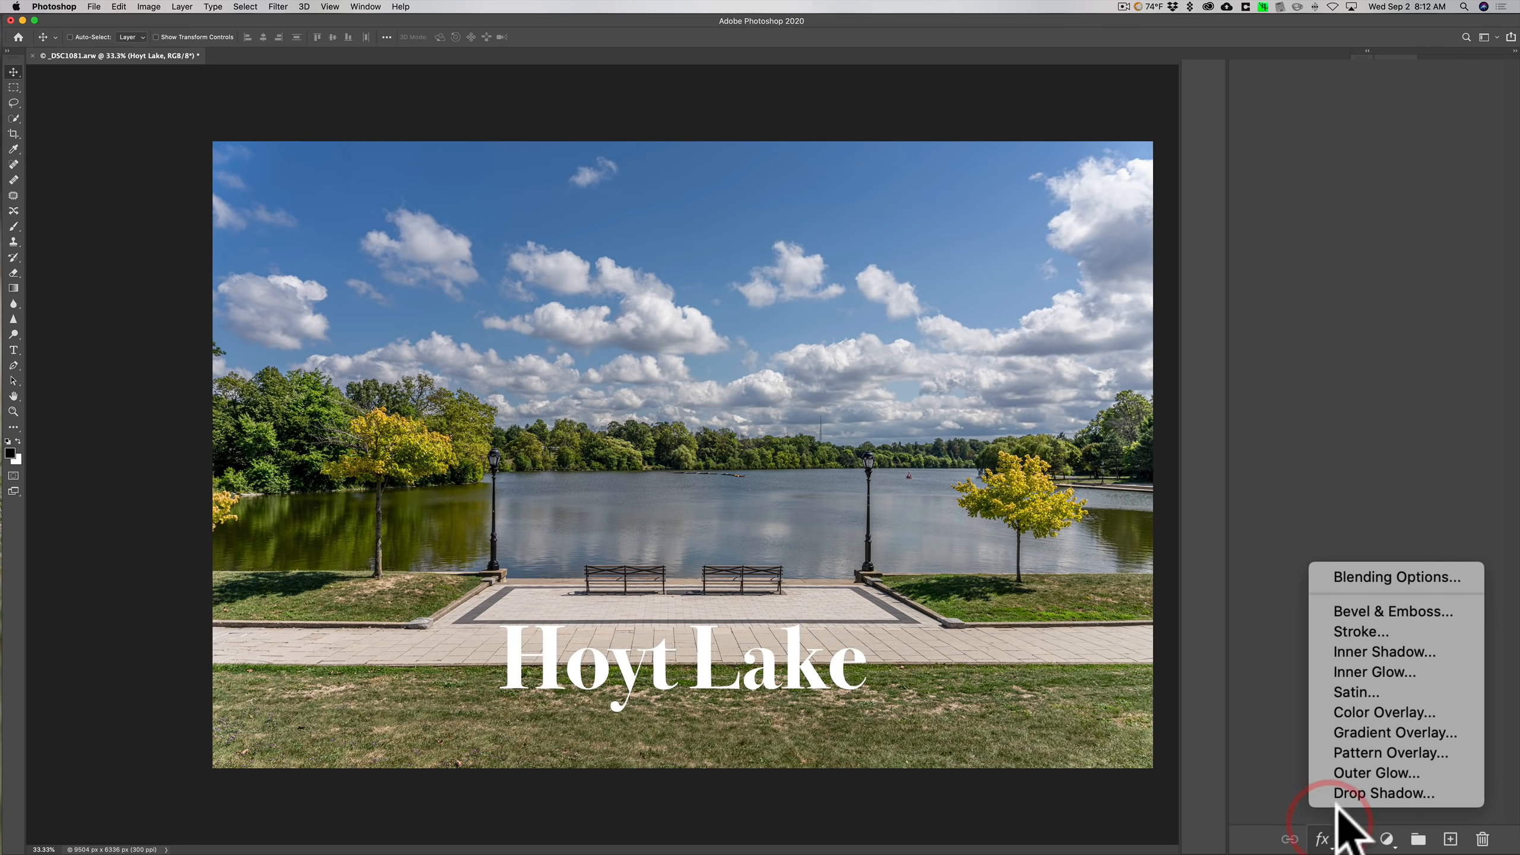
click(1394, 813)
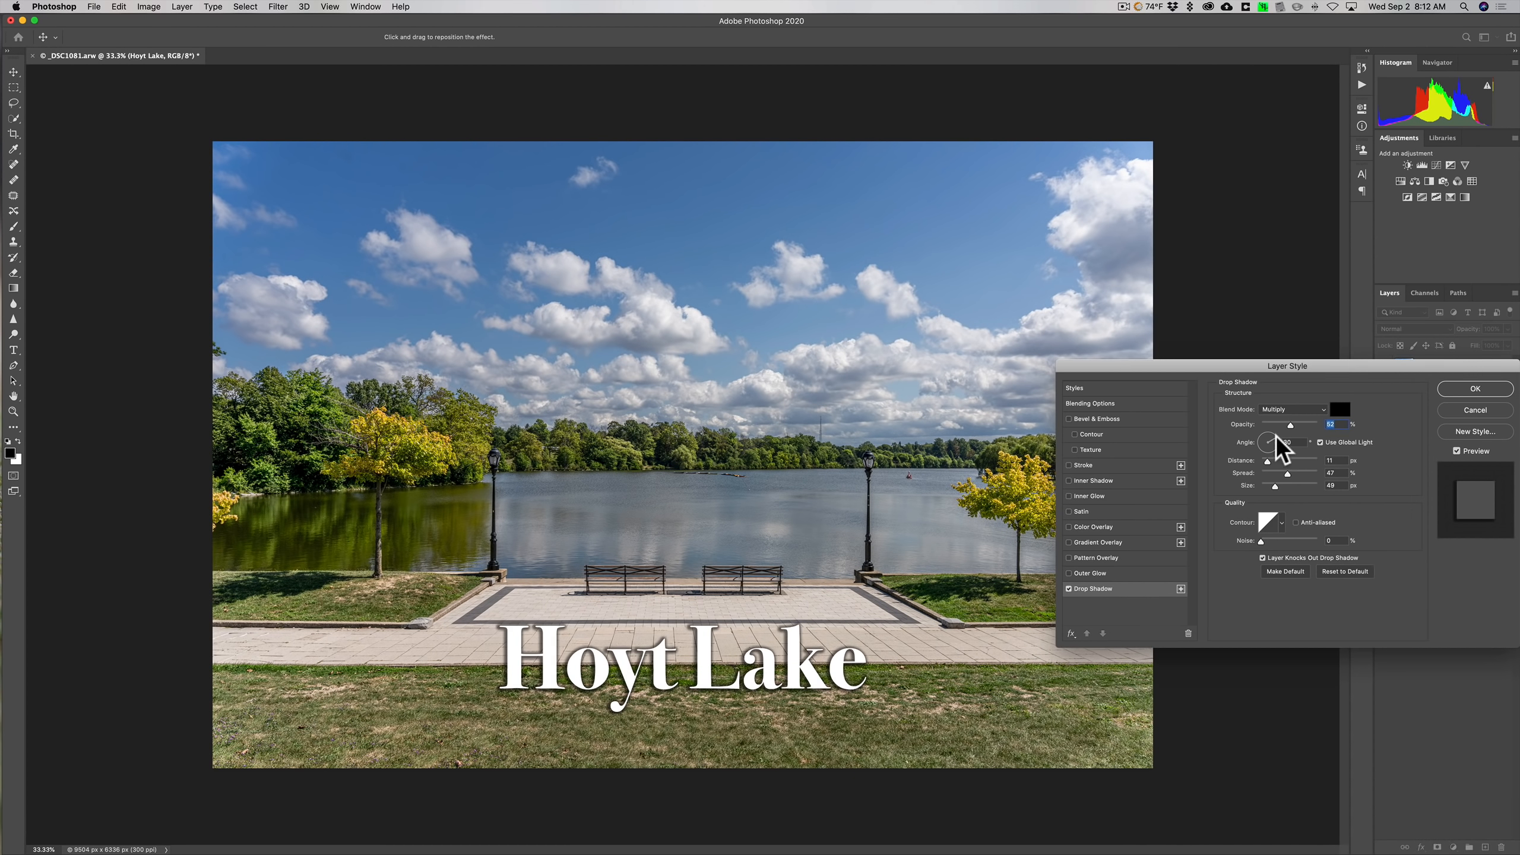
drag(1265, 433, 1288, 487)
click(1284, 492)
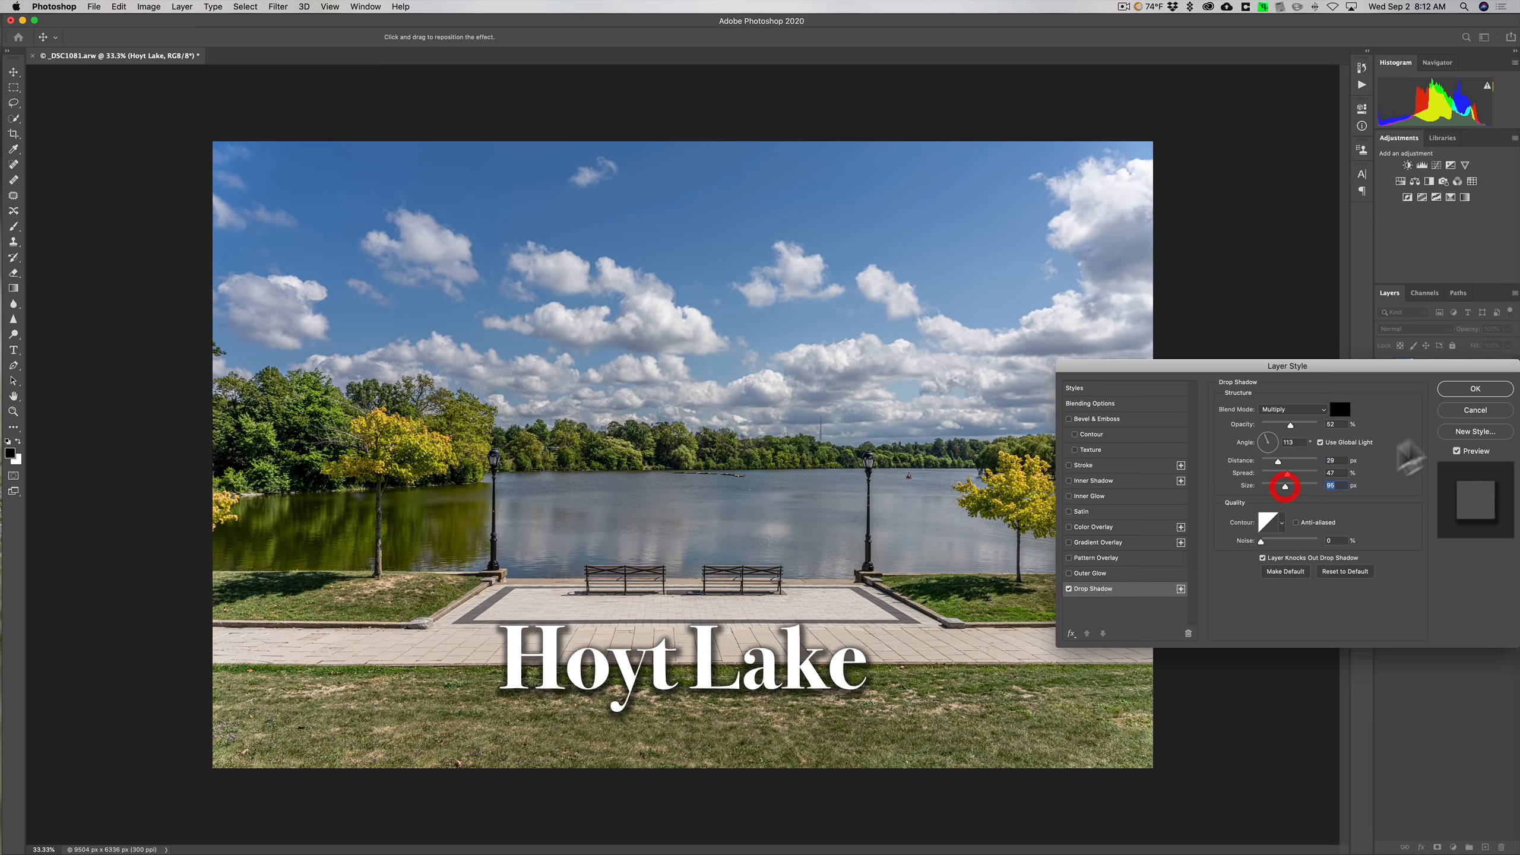
click(1476, 388)
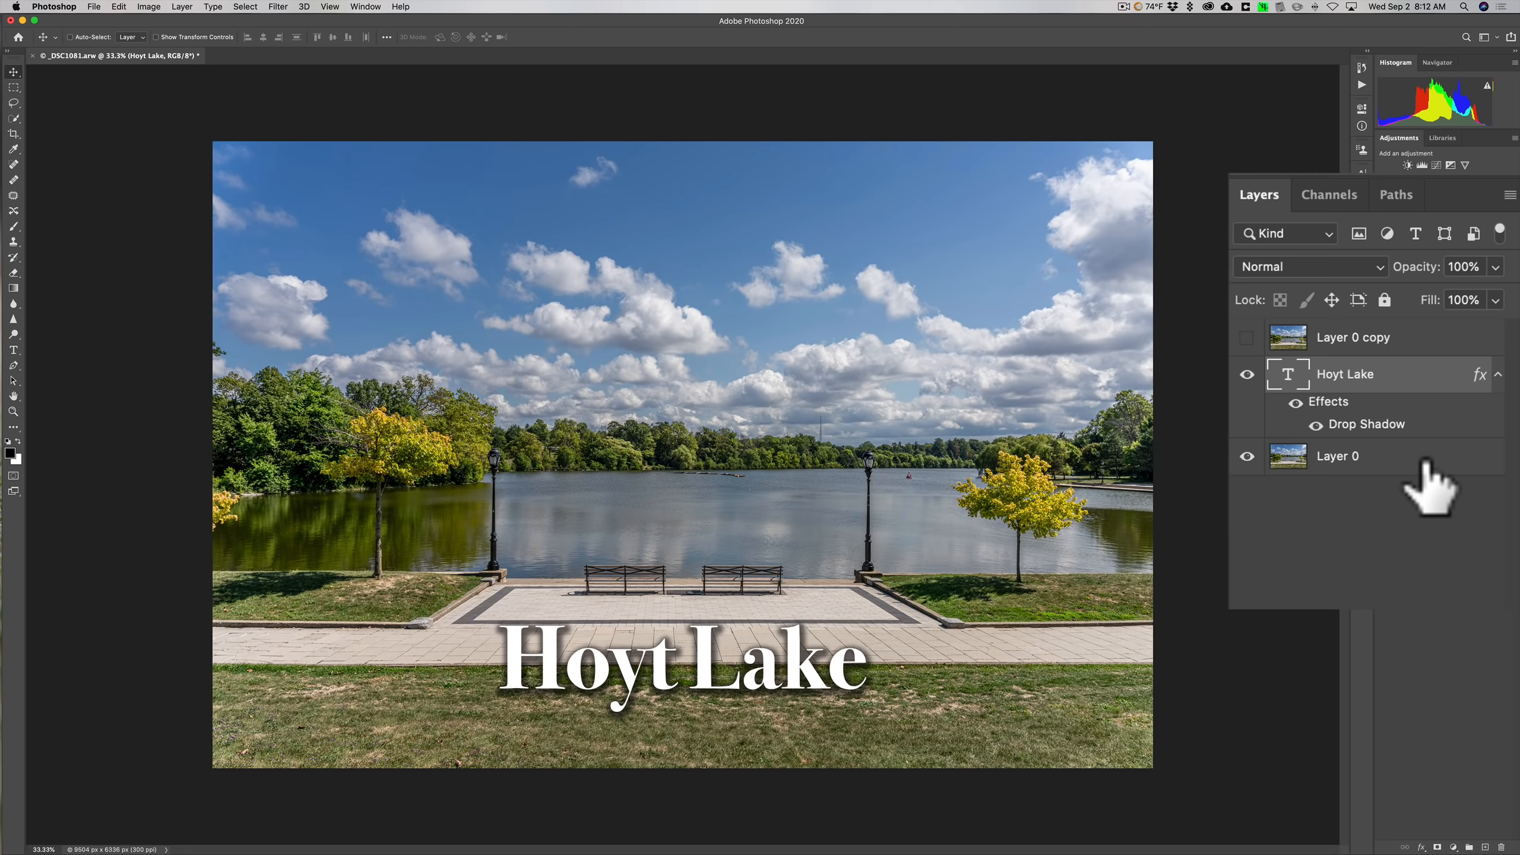
- Merge the Hoyt Lake text into Layer 0 beneath it and rename the merged layer as Hoyt Lake.jpg
key(super+e)
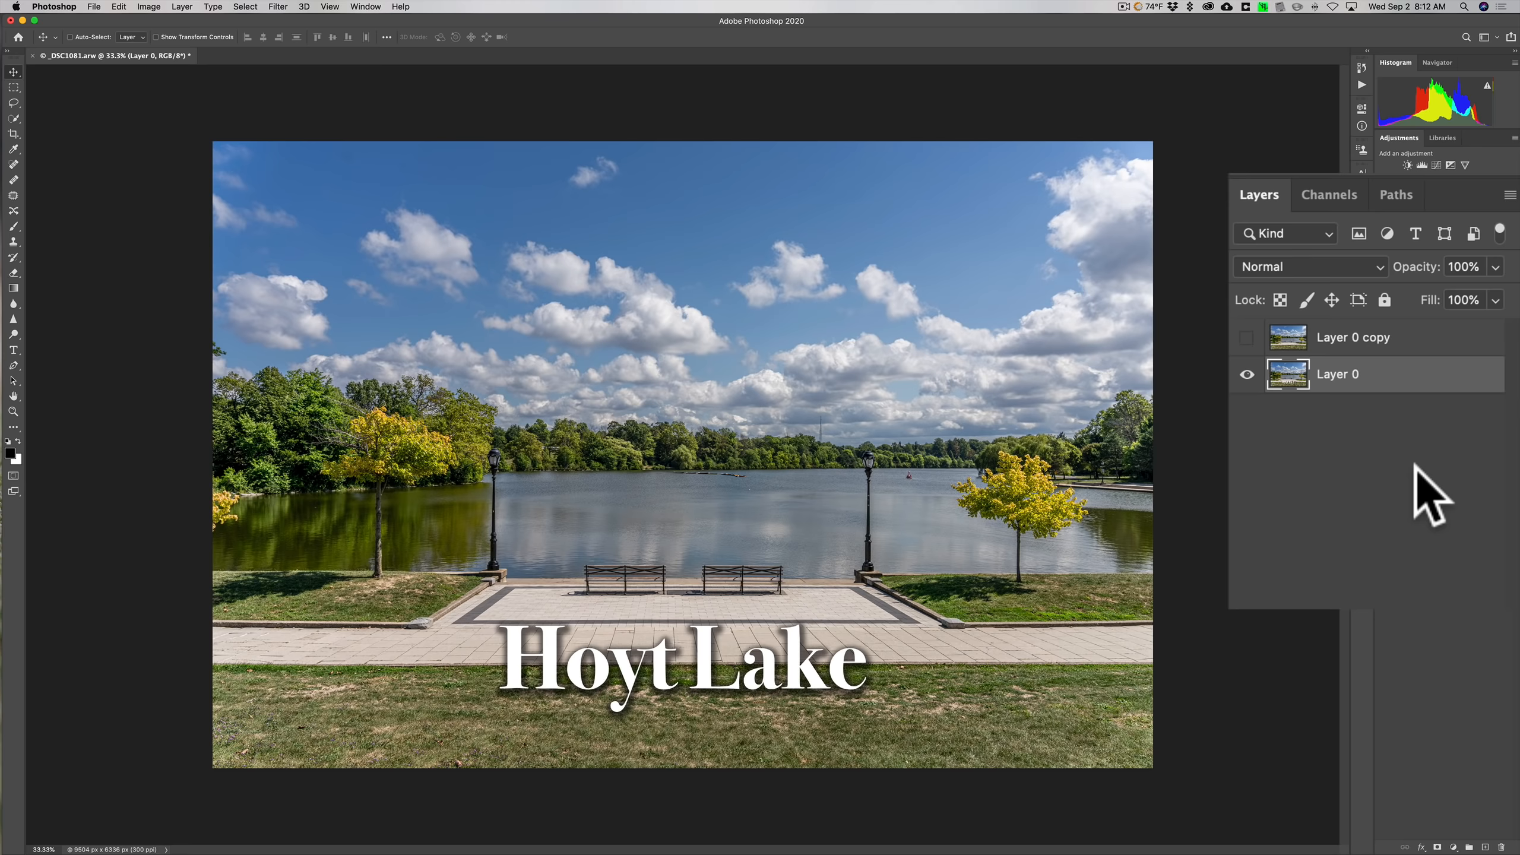
double_click(1335, 374)
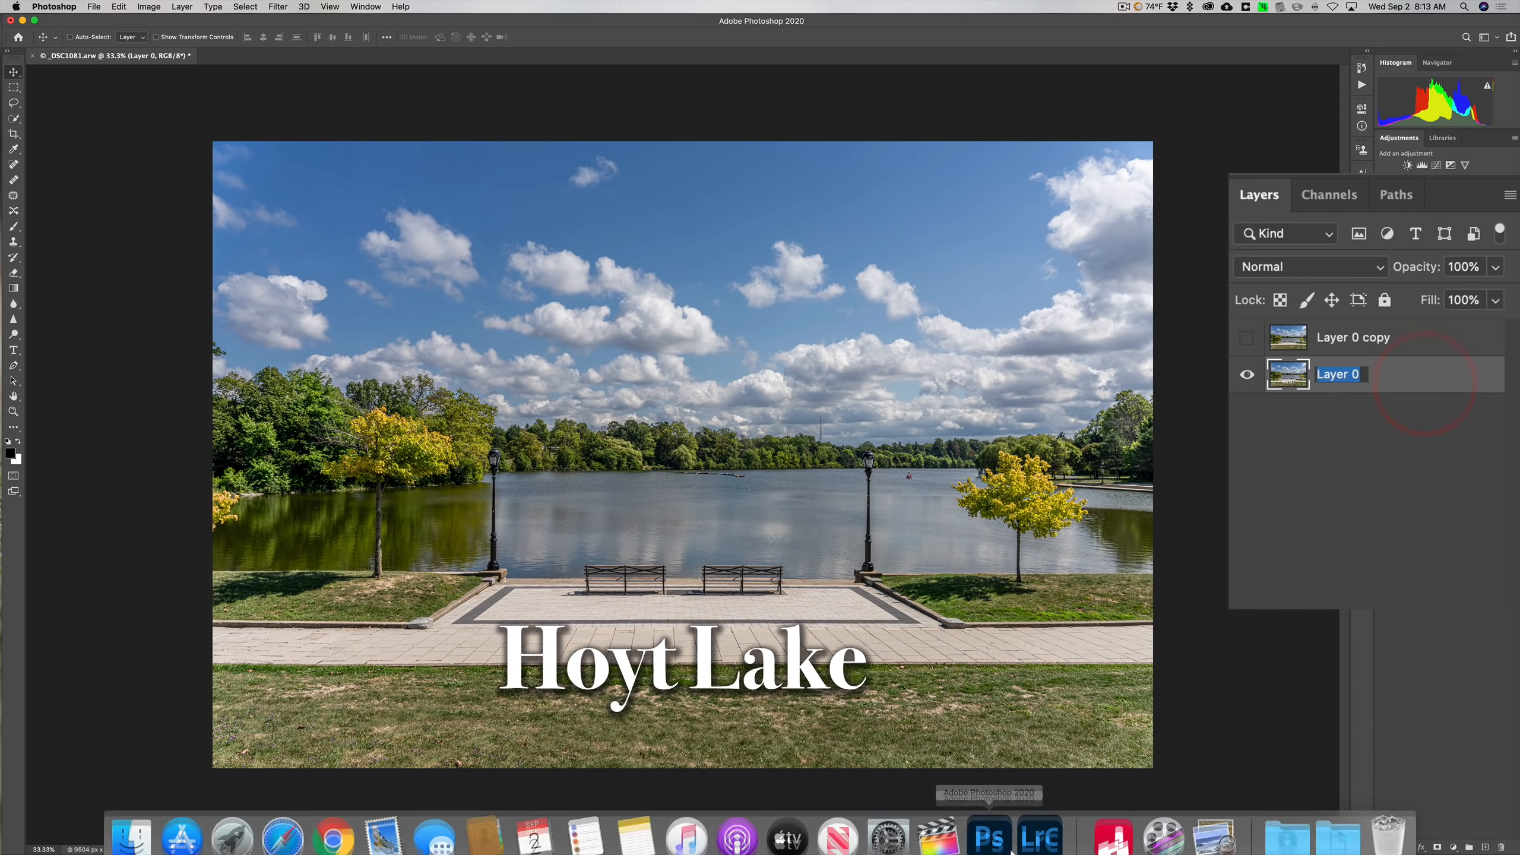
text(Hoyt L)
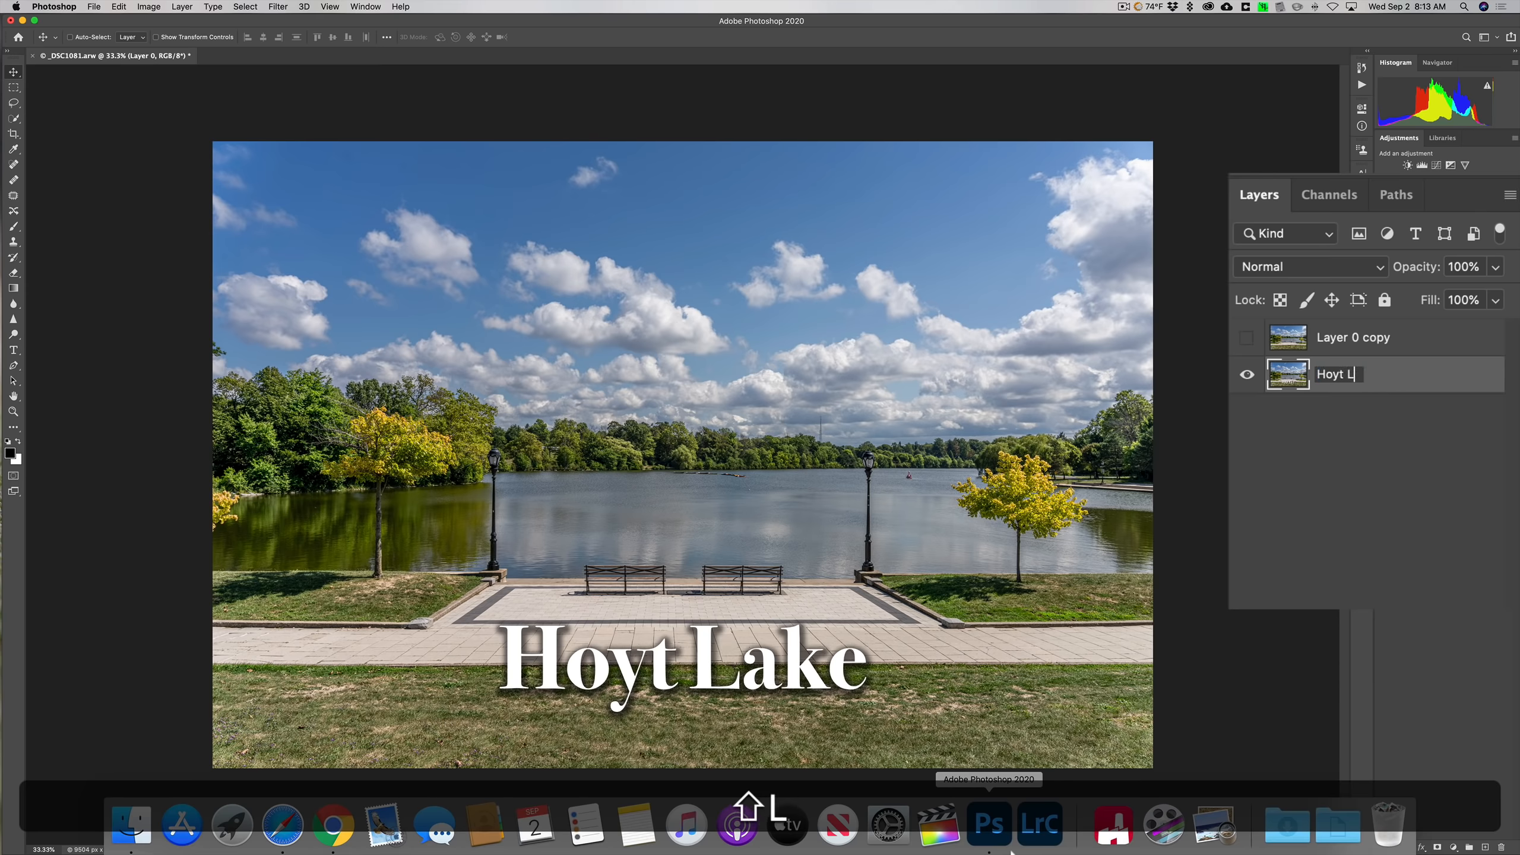
text(ake.jpg)
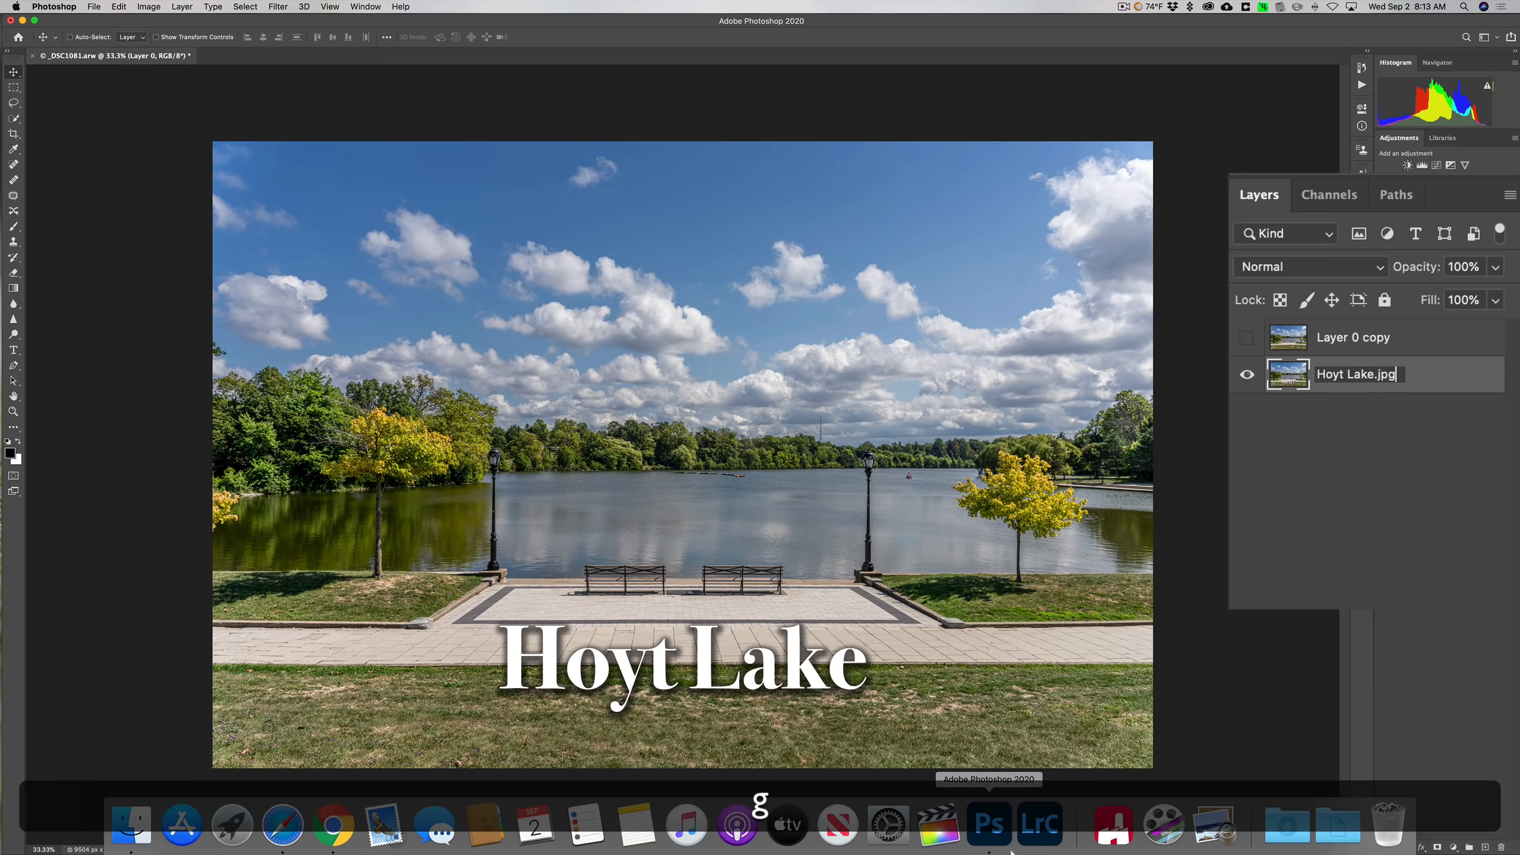
- Confirm the layer name Hoyt Lake.jpg, then make Layer 0 copy visible and select it
key(Return)
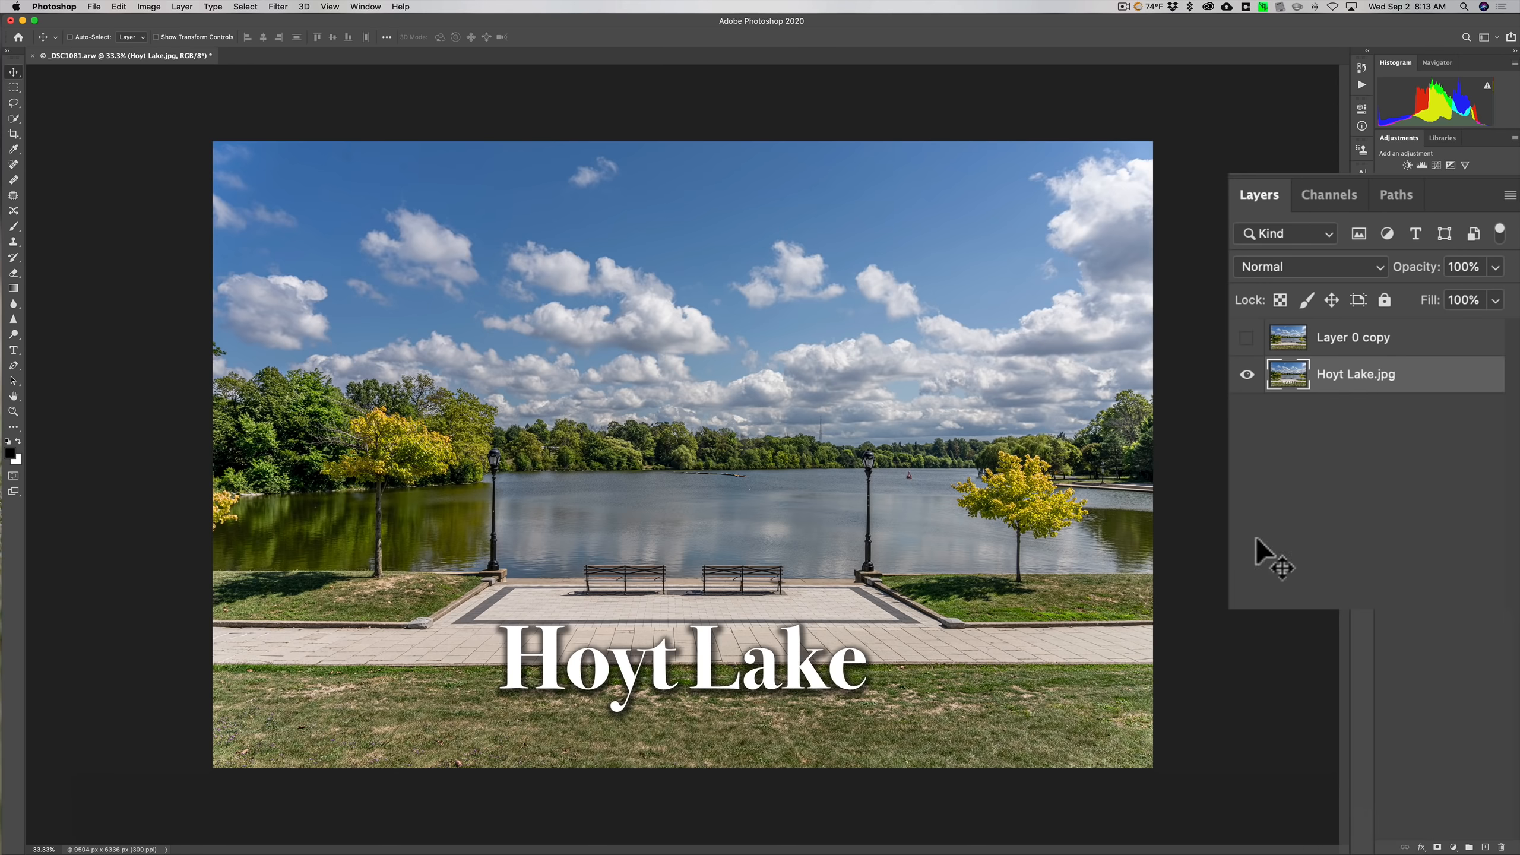
click(1246, 339)
click(1246, 339)
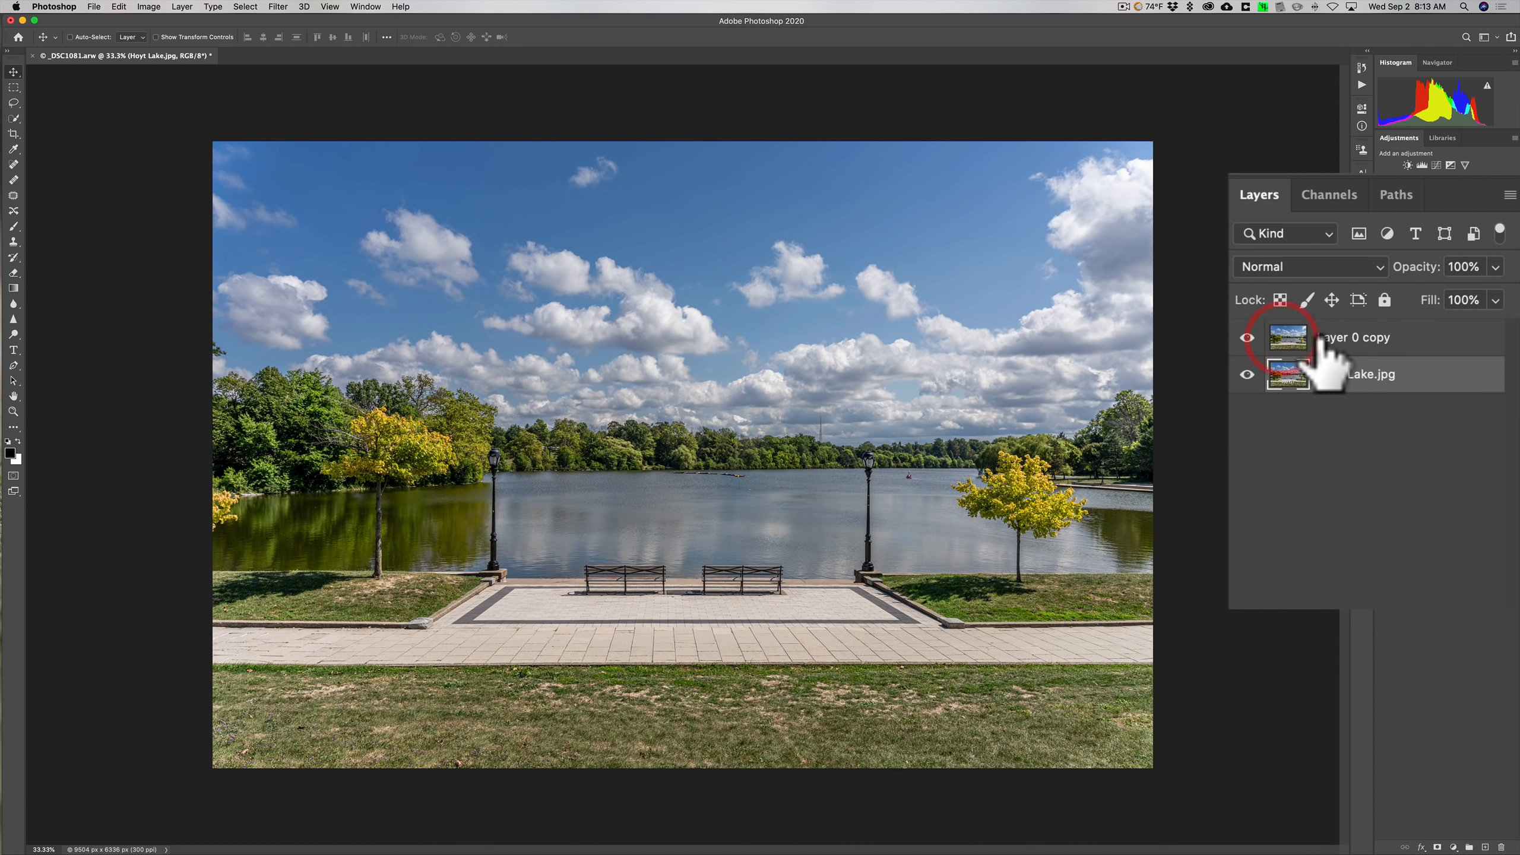
click(1334, 339)
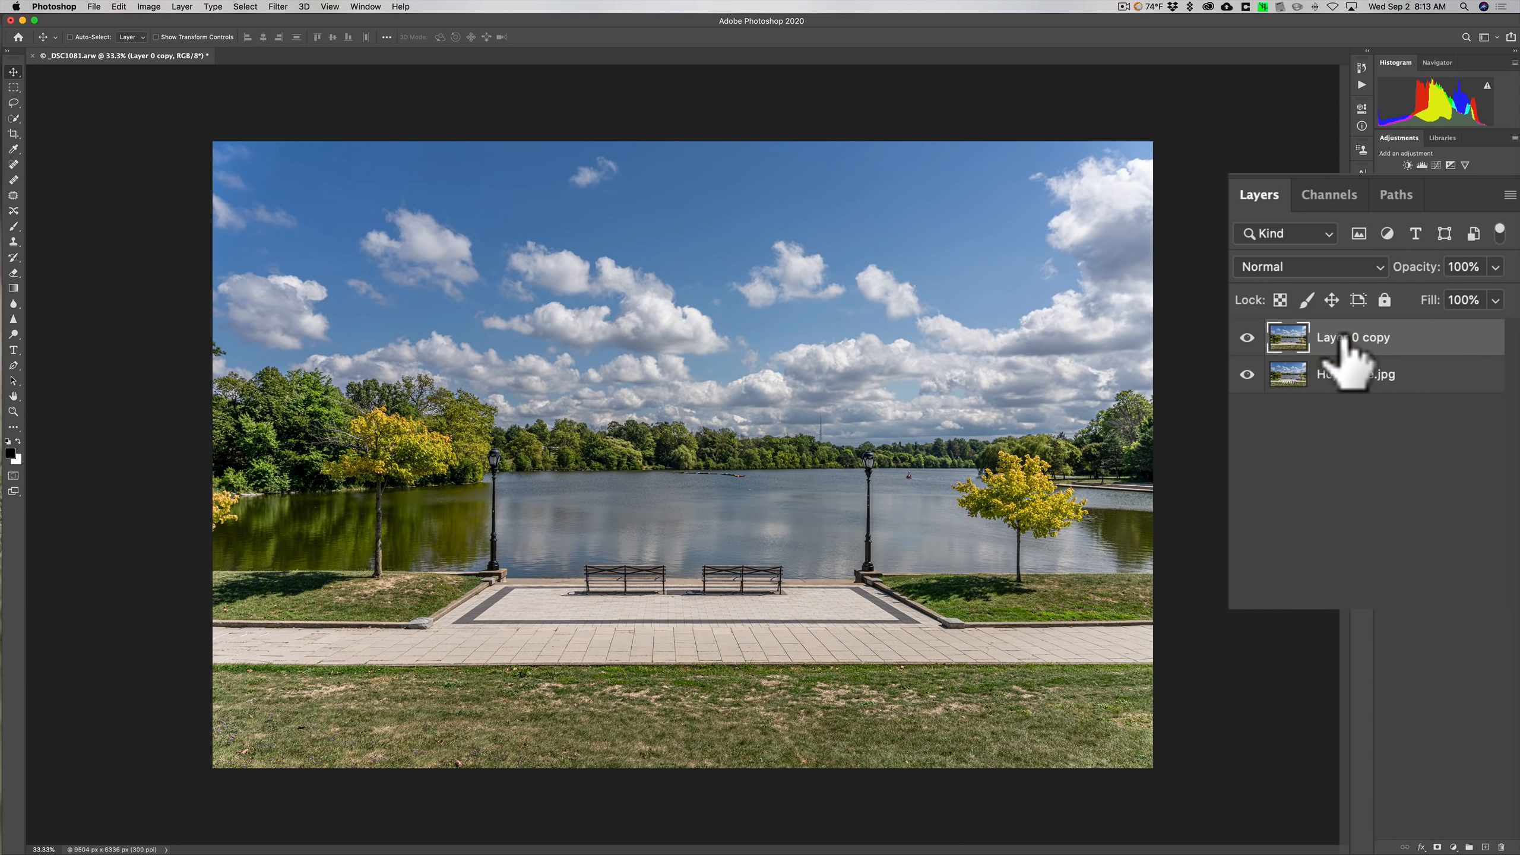
- Add the text "Summertime" over the path in front of the benches and move it slightly lower, over the edge of the grass
key(t)
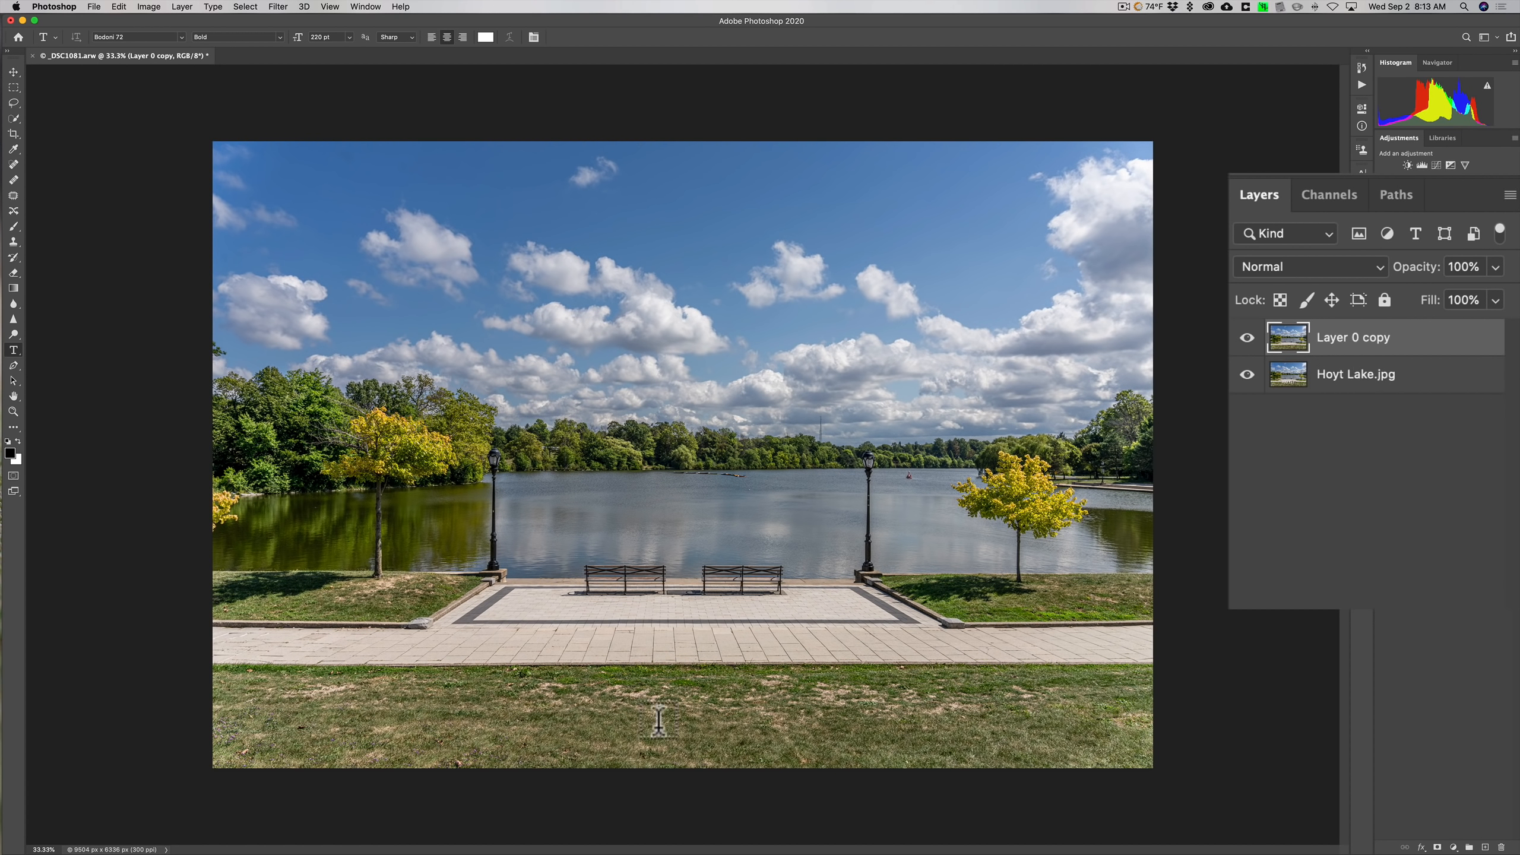
click(676, 664)
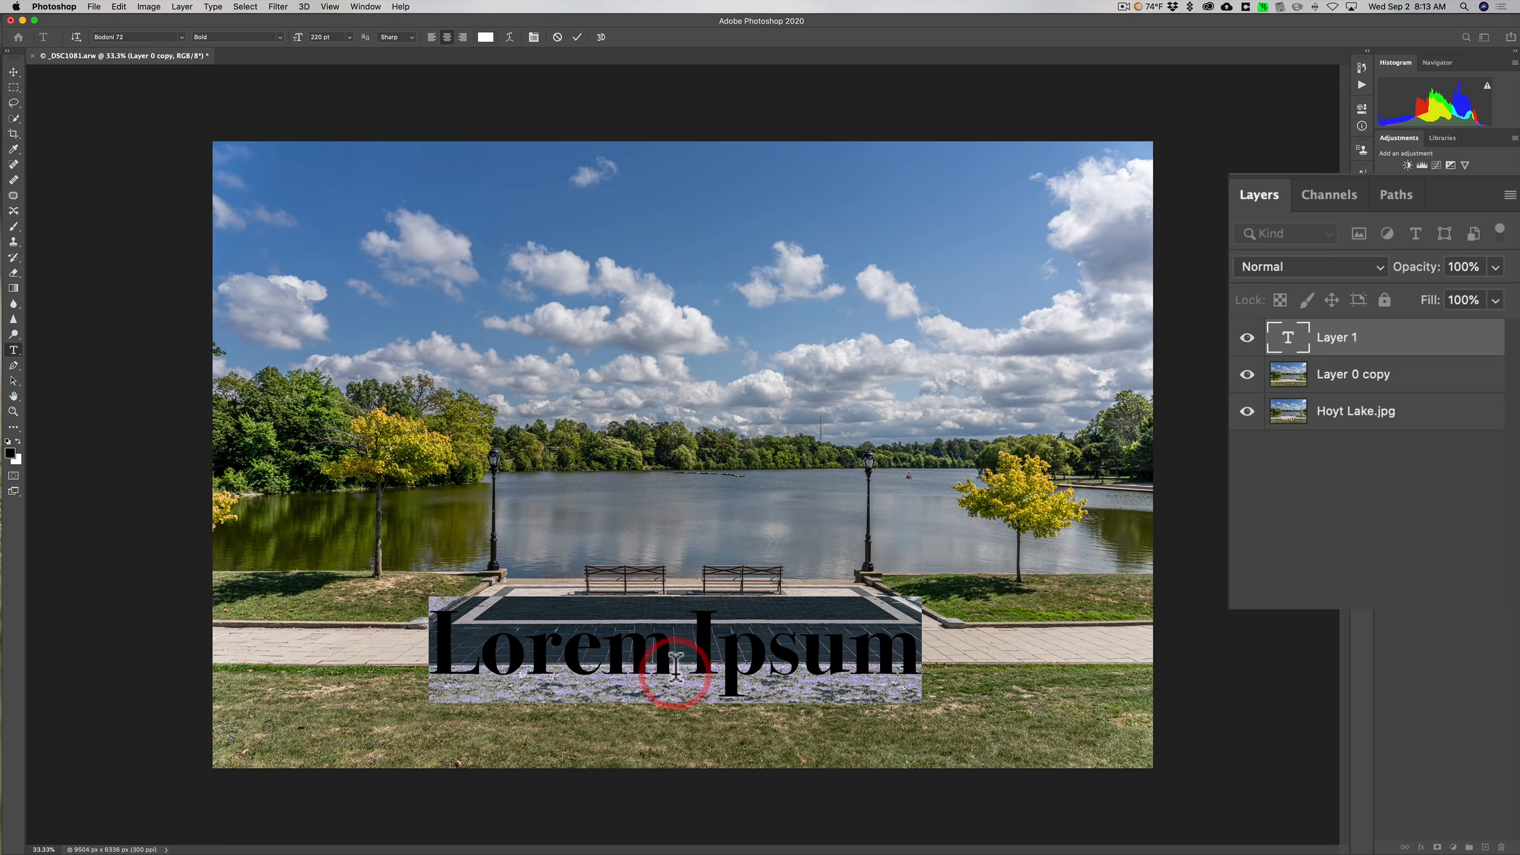
text(Summer)
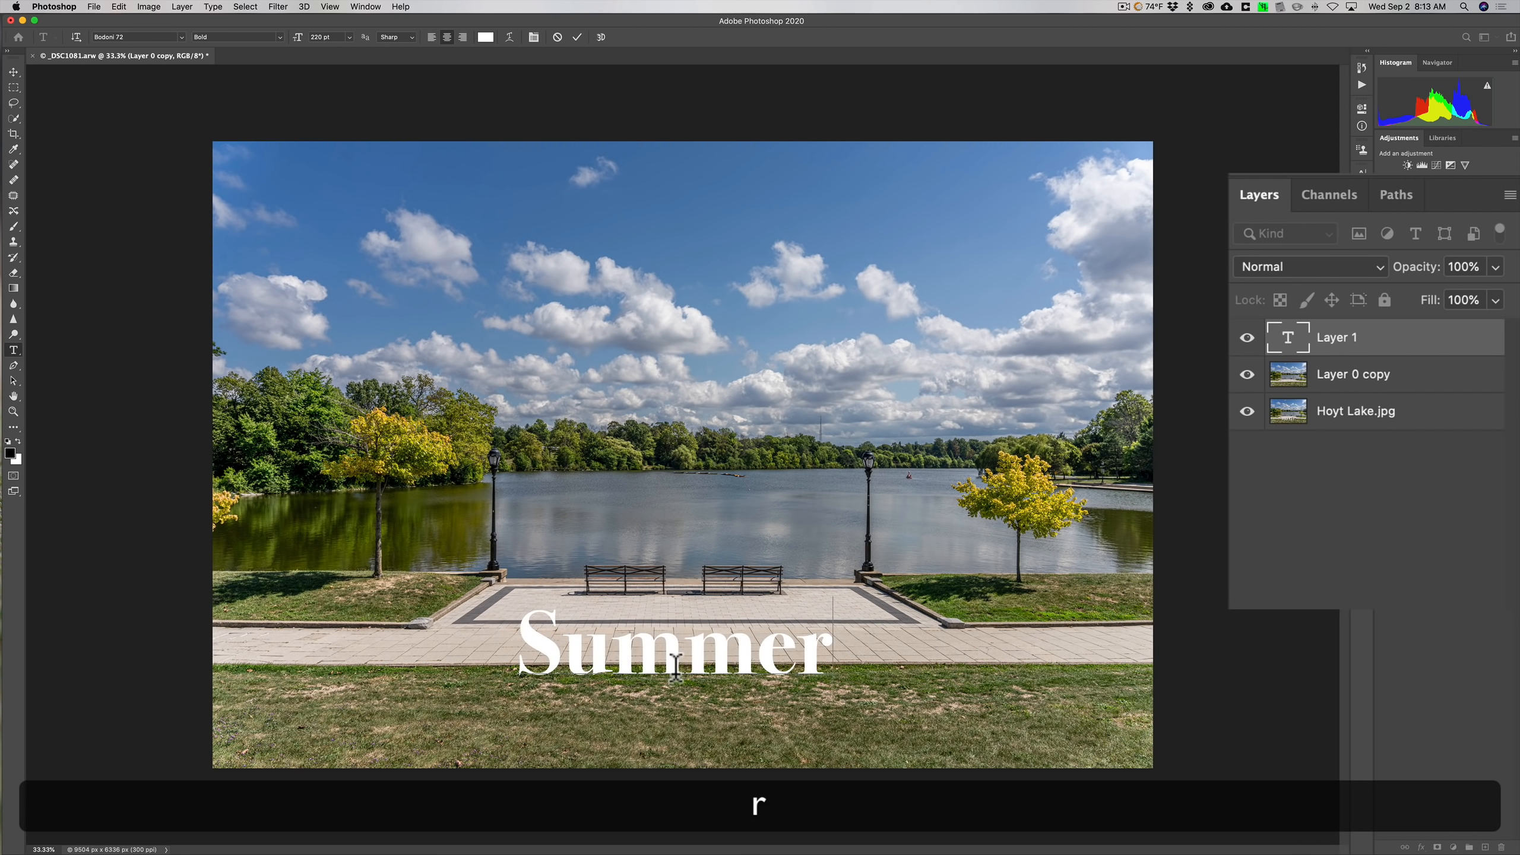
text(time)
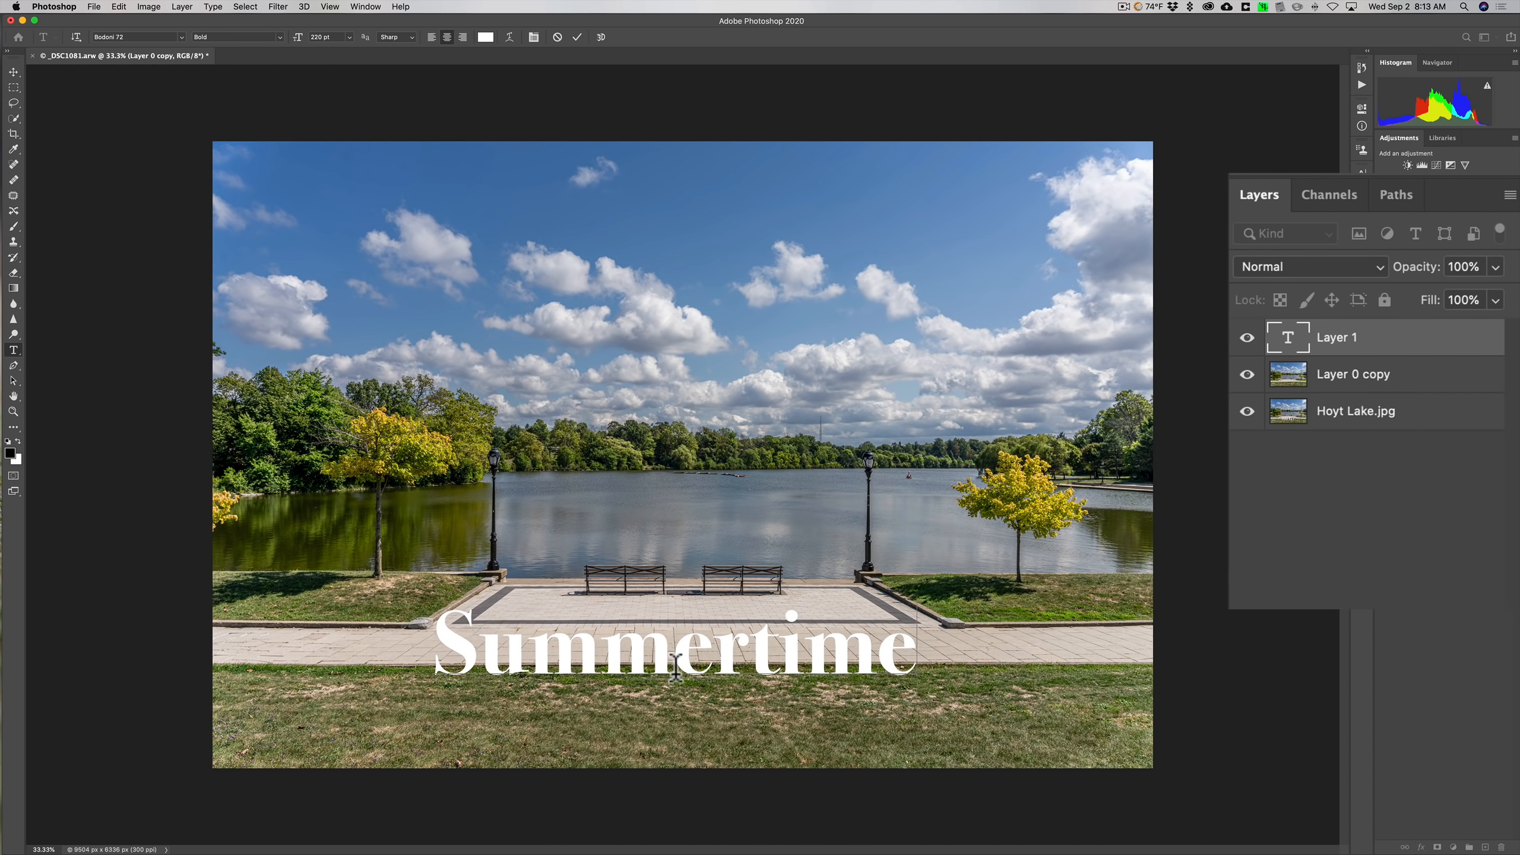
click(13, 72)
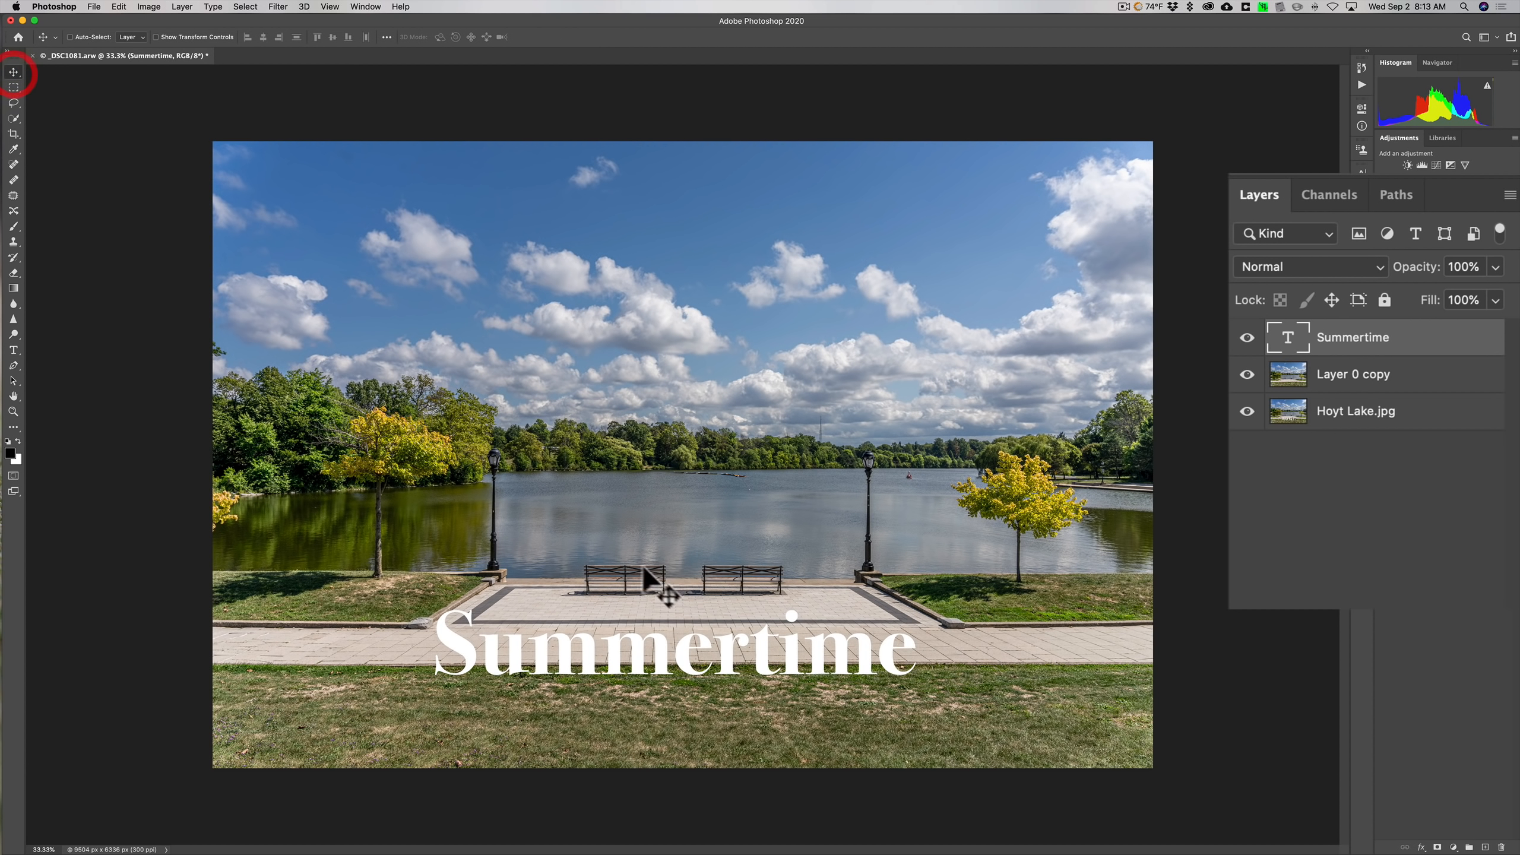
mouse_move(677, 659)
mouse_down()
mouse_move(710, 689)
mouse_move(678, 682)
mouse_move(692, 679)
mouse_up()
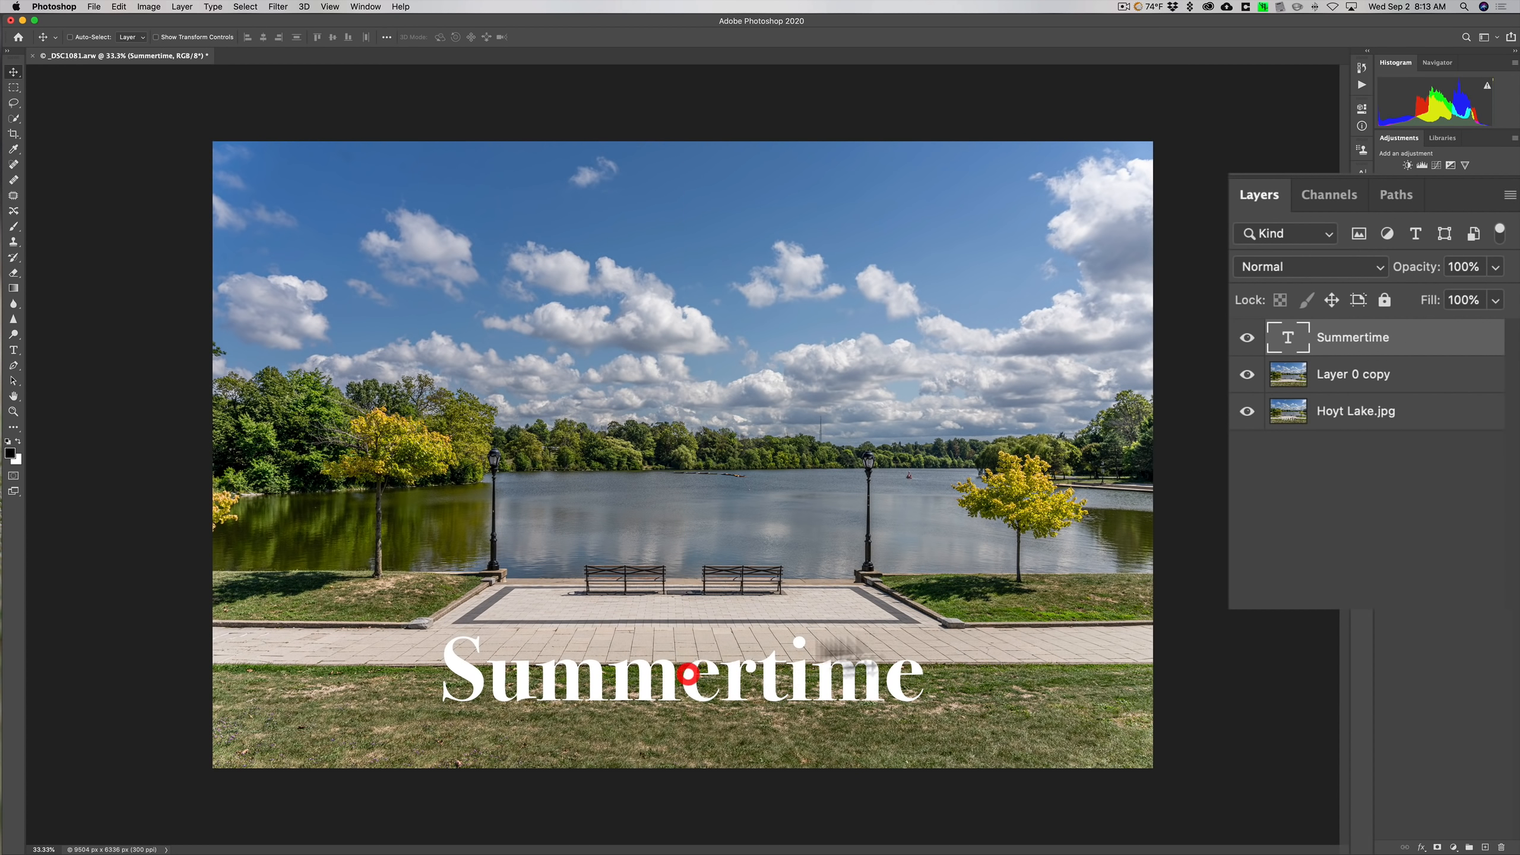
- Apply a drop shadow to the Summertime text, keeping the effect's existing settings
click(1422, 847)
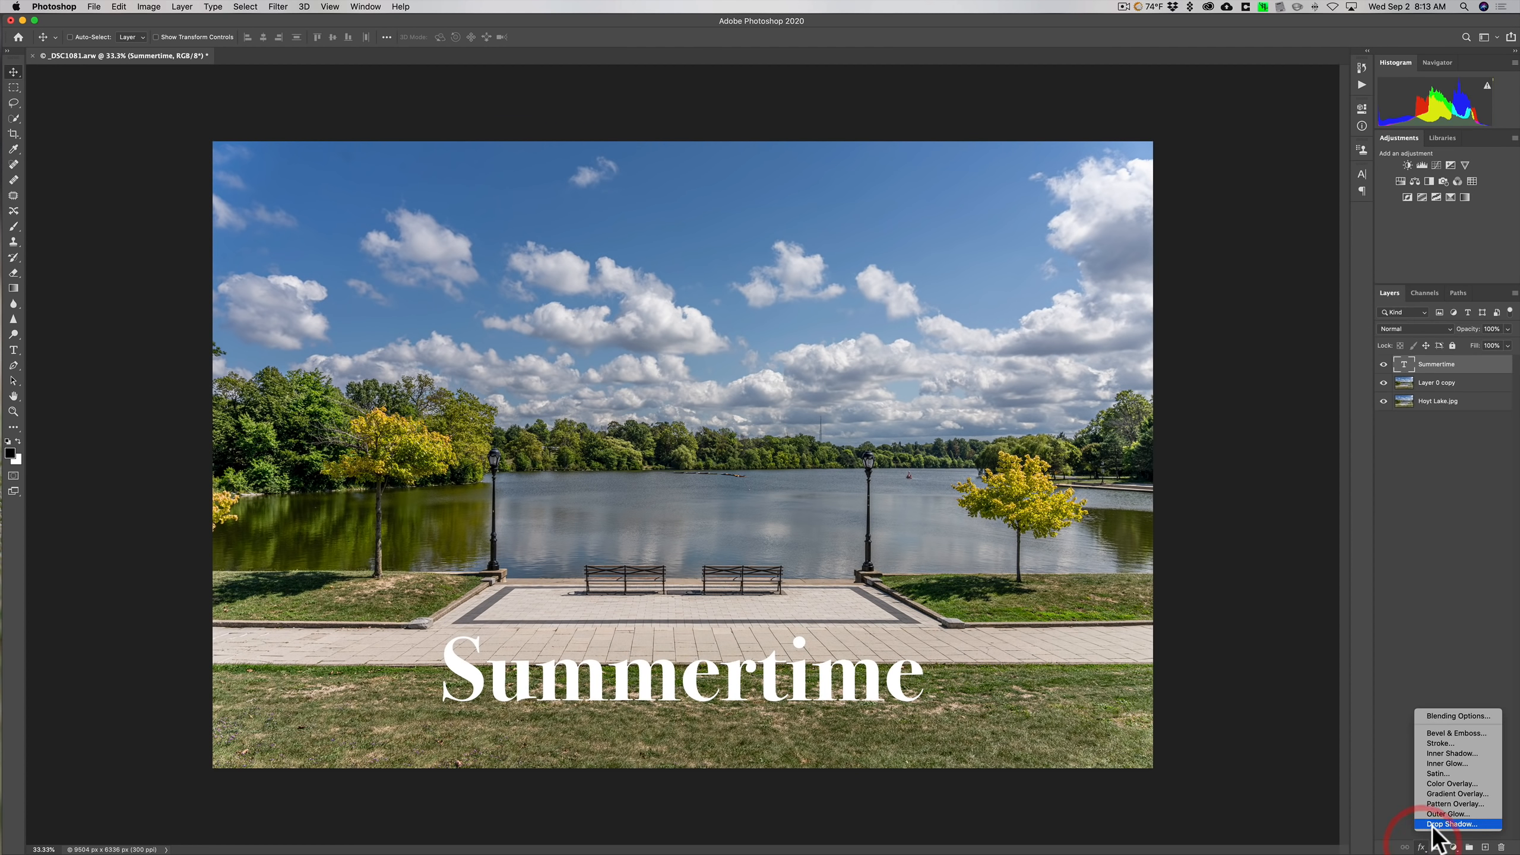
click(1452, 824)
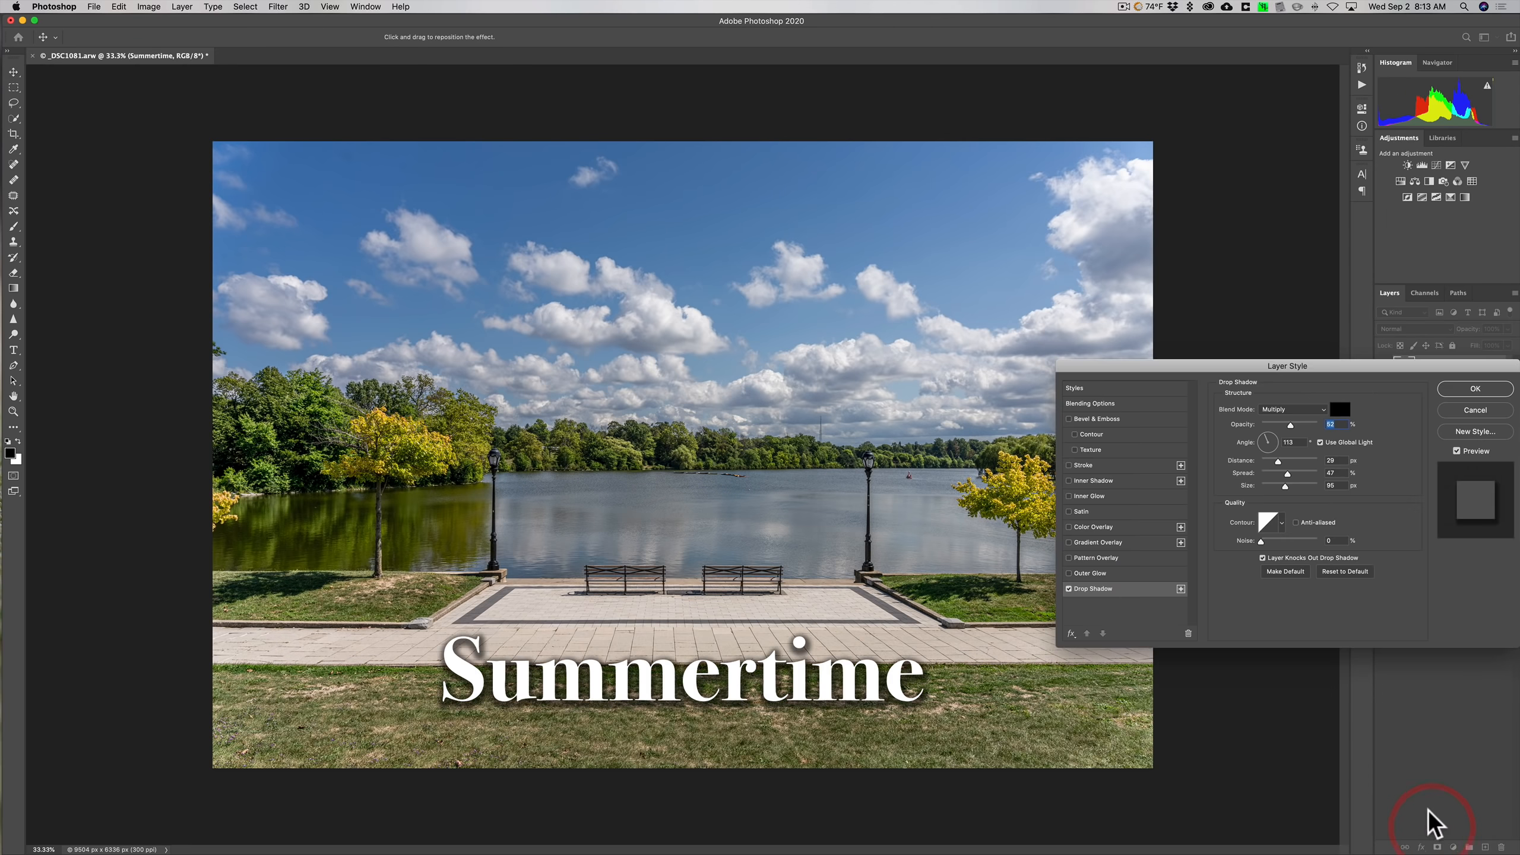
click(1467, 388)
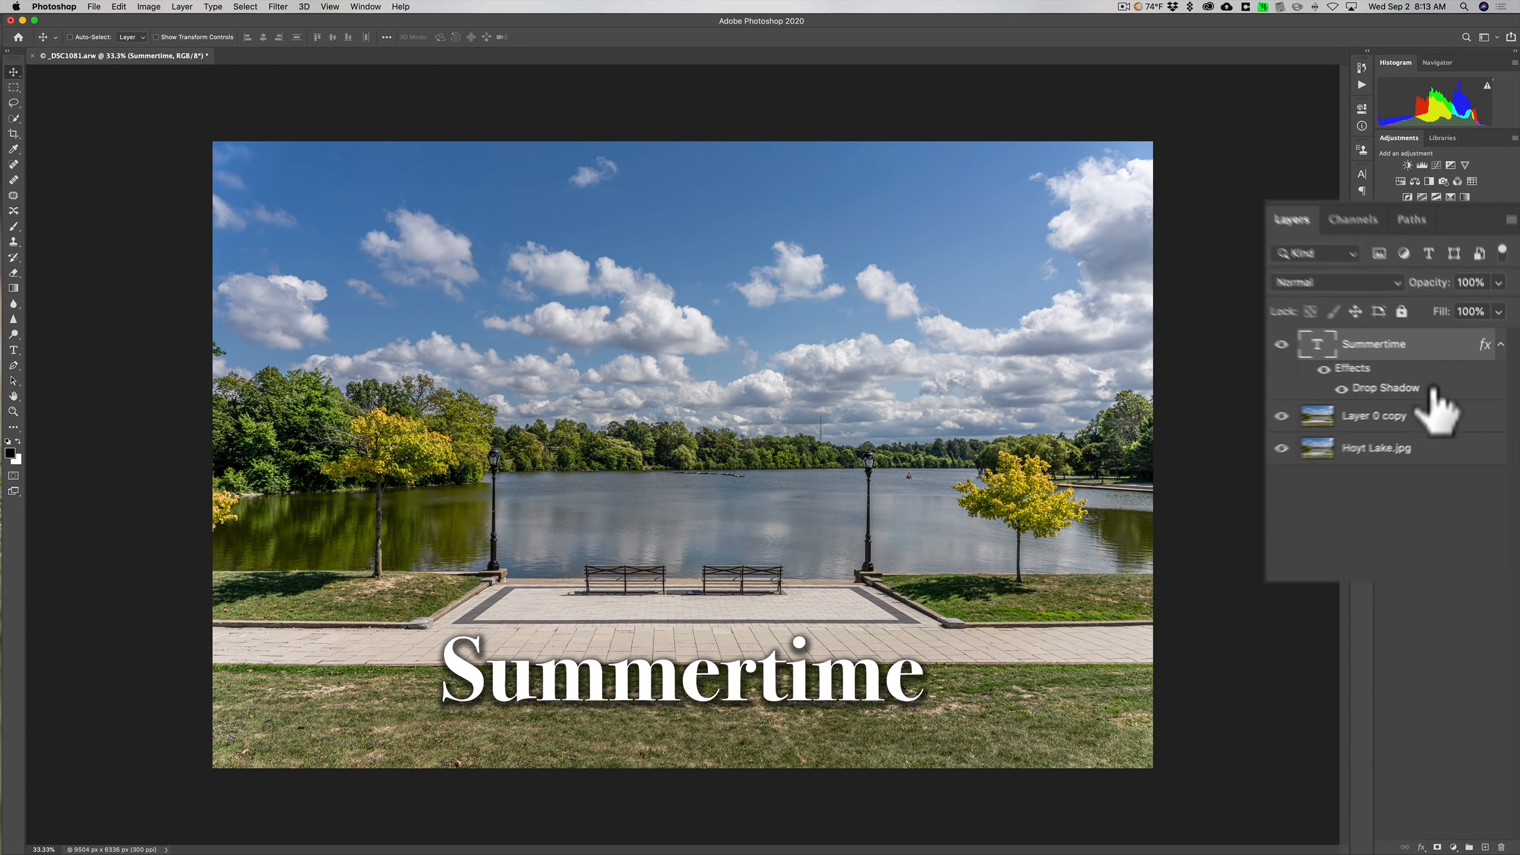
- Merge the Summertime text into Layer 0 copy and rename the merged layer as Summertime.jpg
key(super)
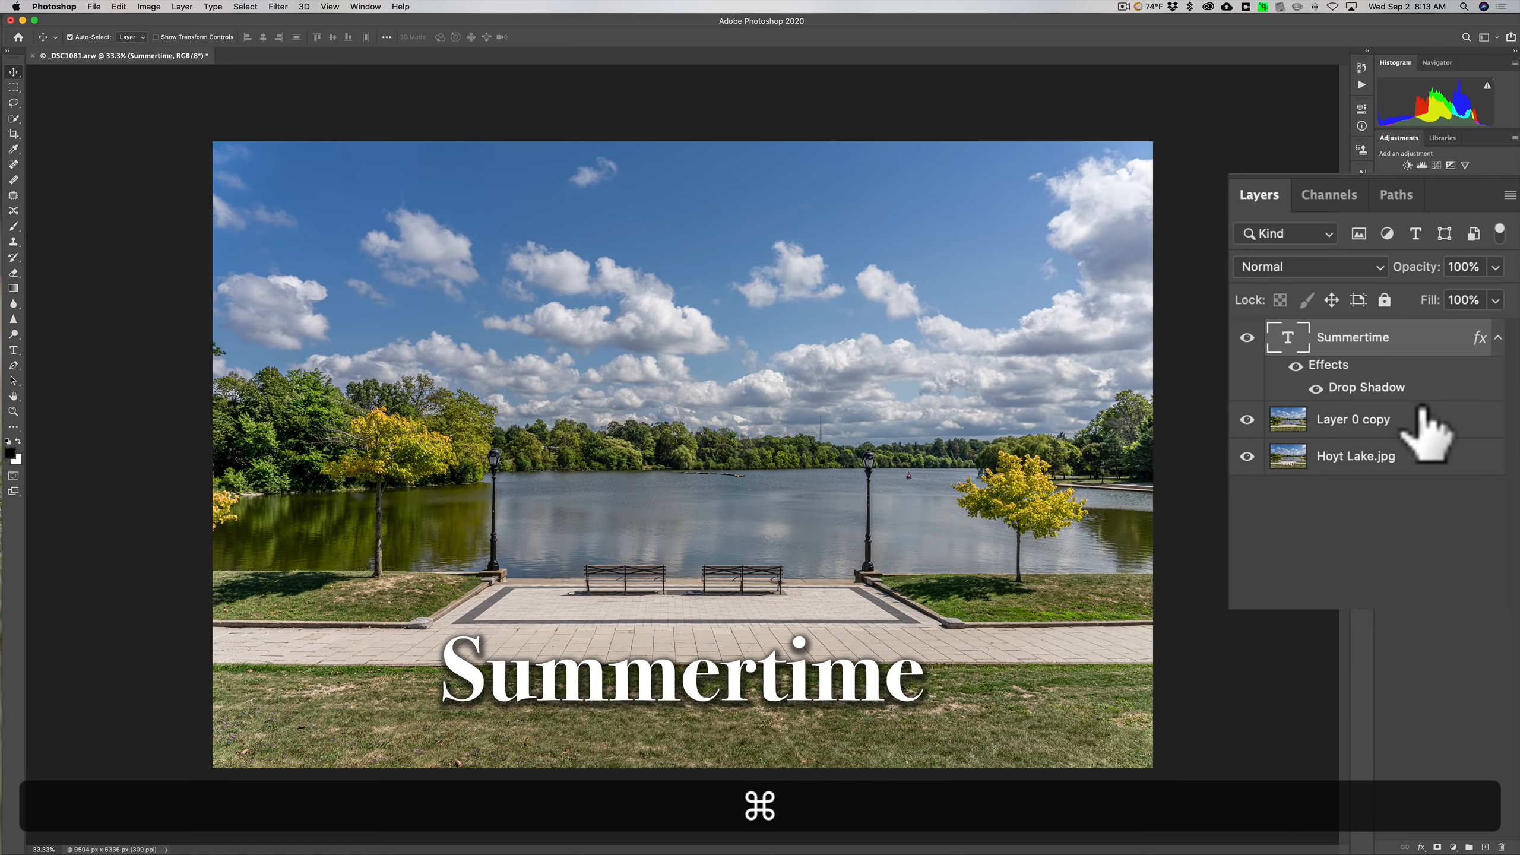
key(super+e)
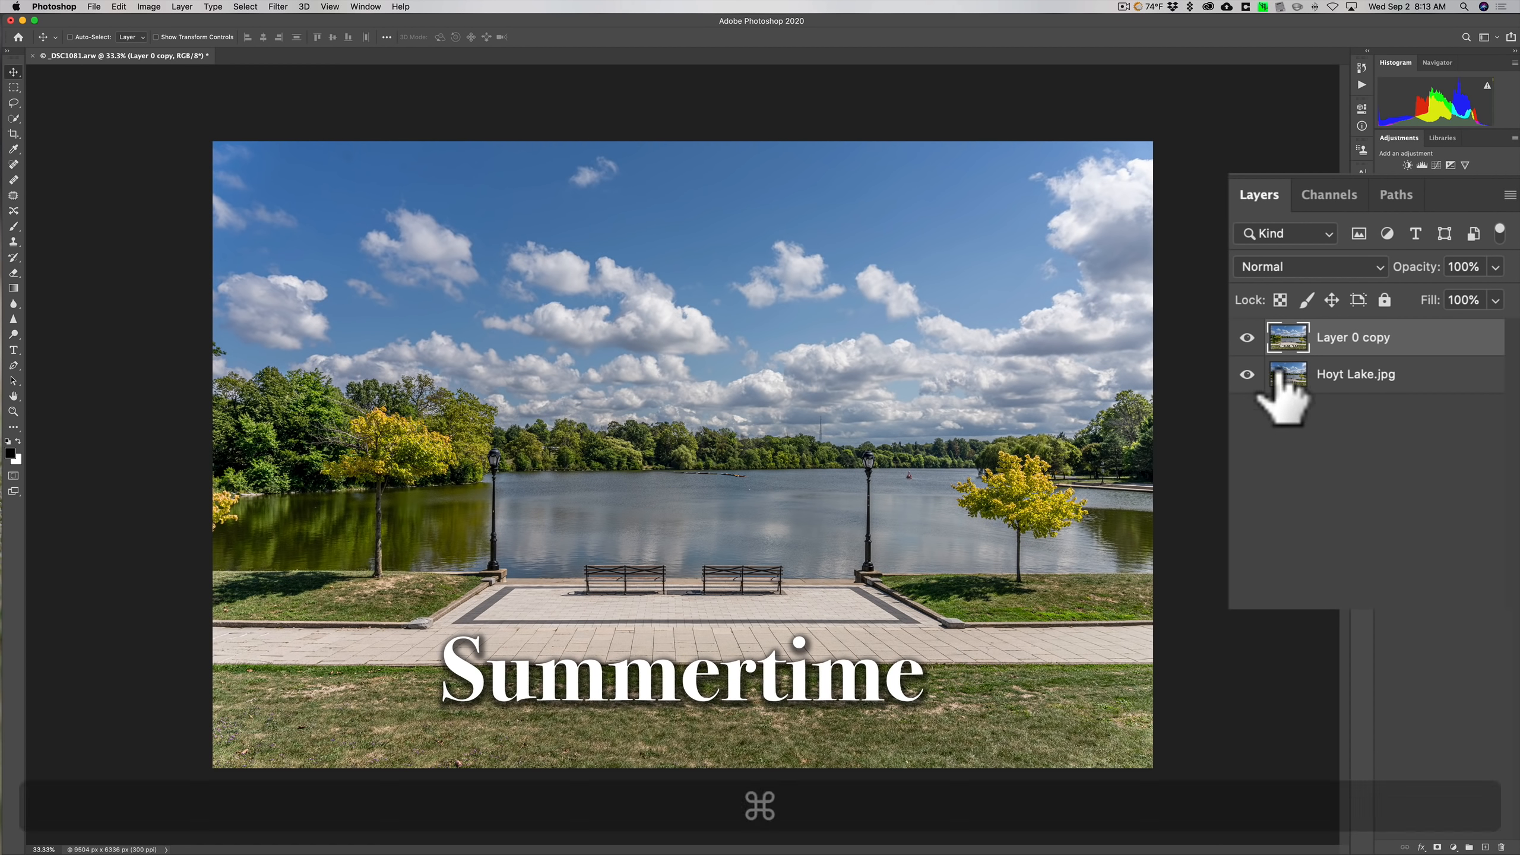
double_click(1341, 338)
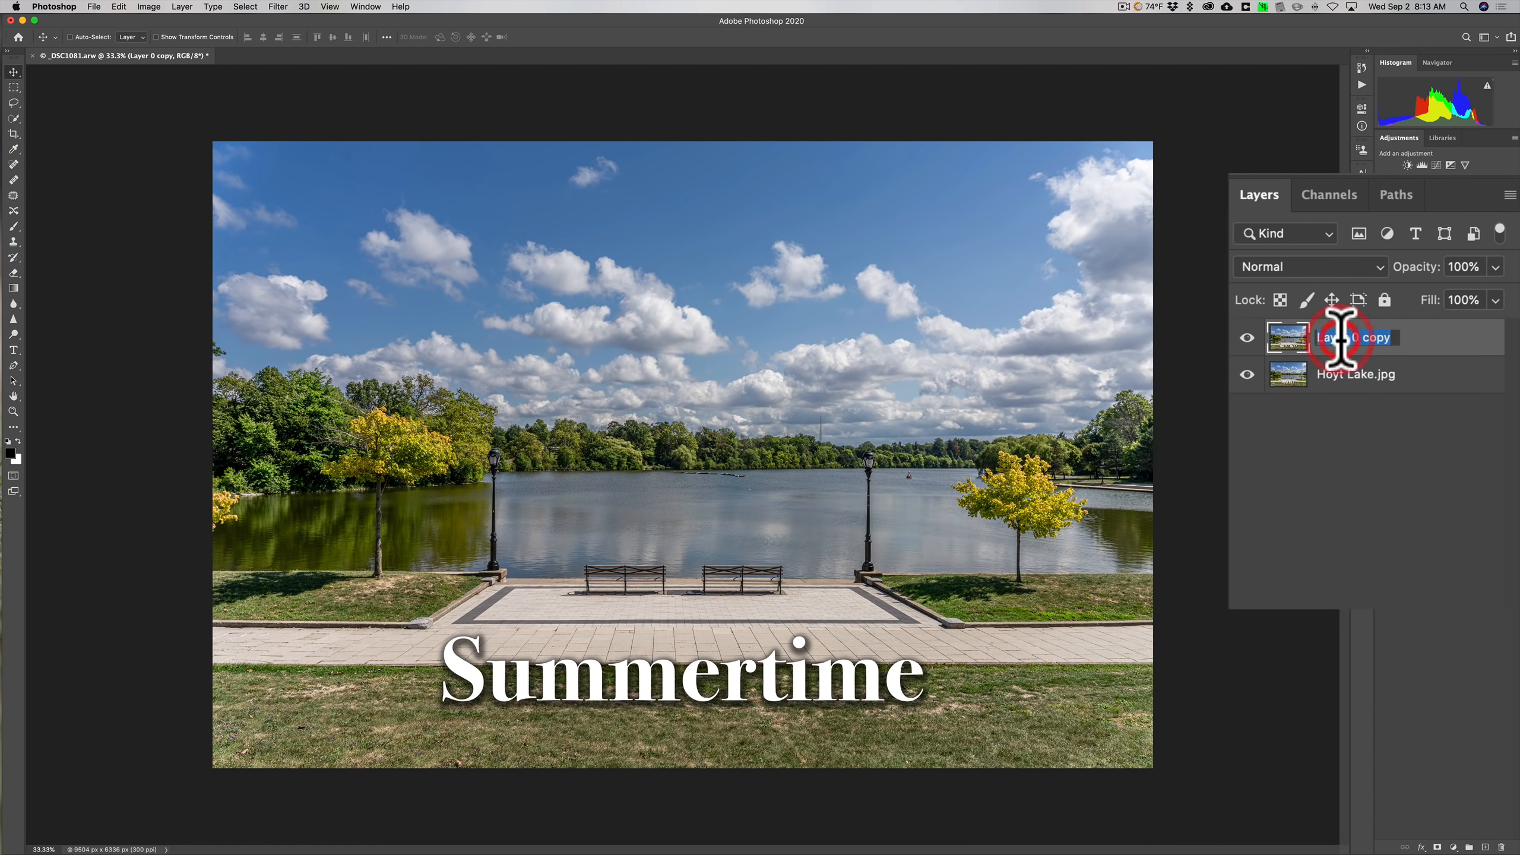
text(Summer)
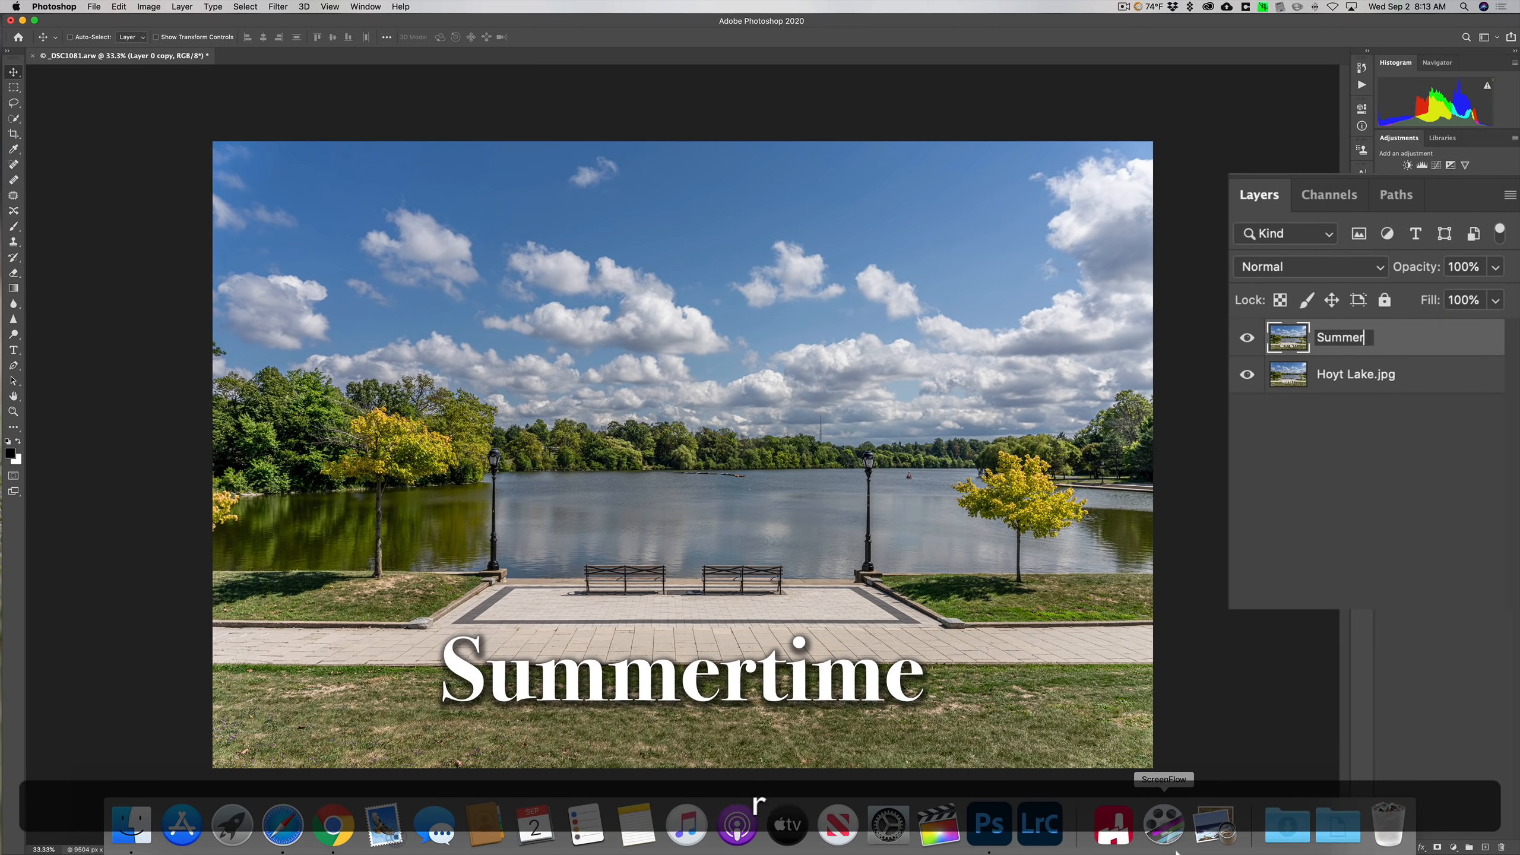
text(time.jpg)
key(Return)
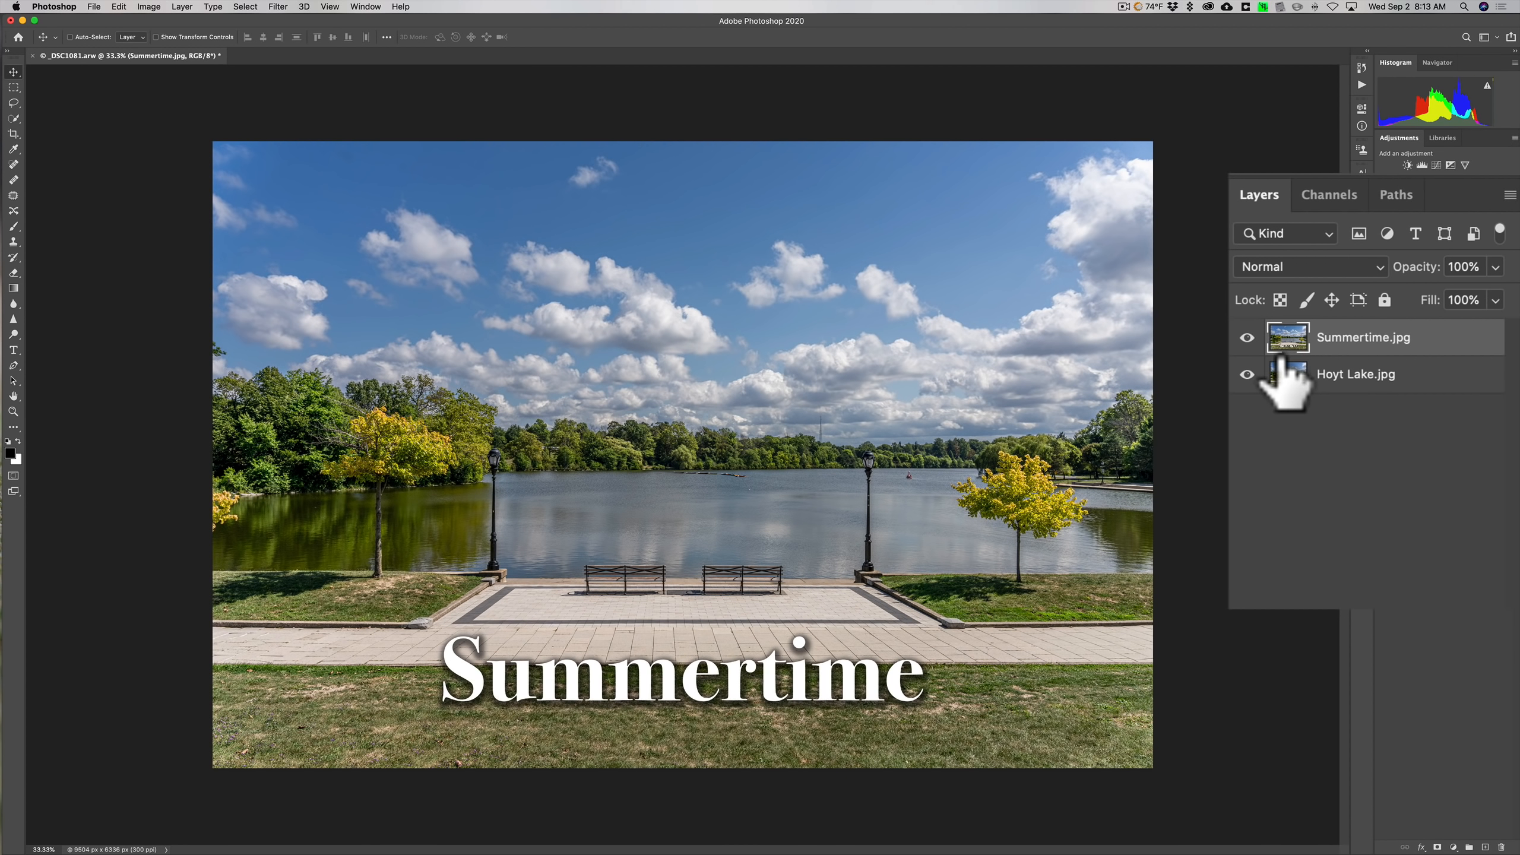
- Hide and reshow the Summertime.jpg layer to compare it with Hoyt Lake.jpg, and turn on generation of image assets
click(1246, 338)
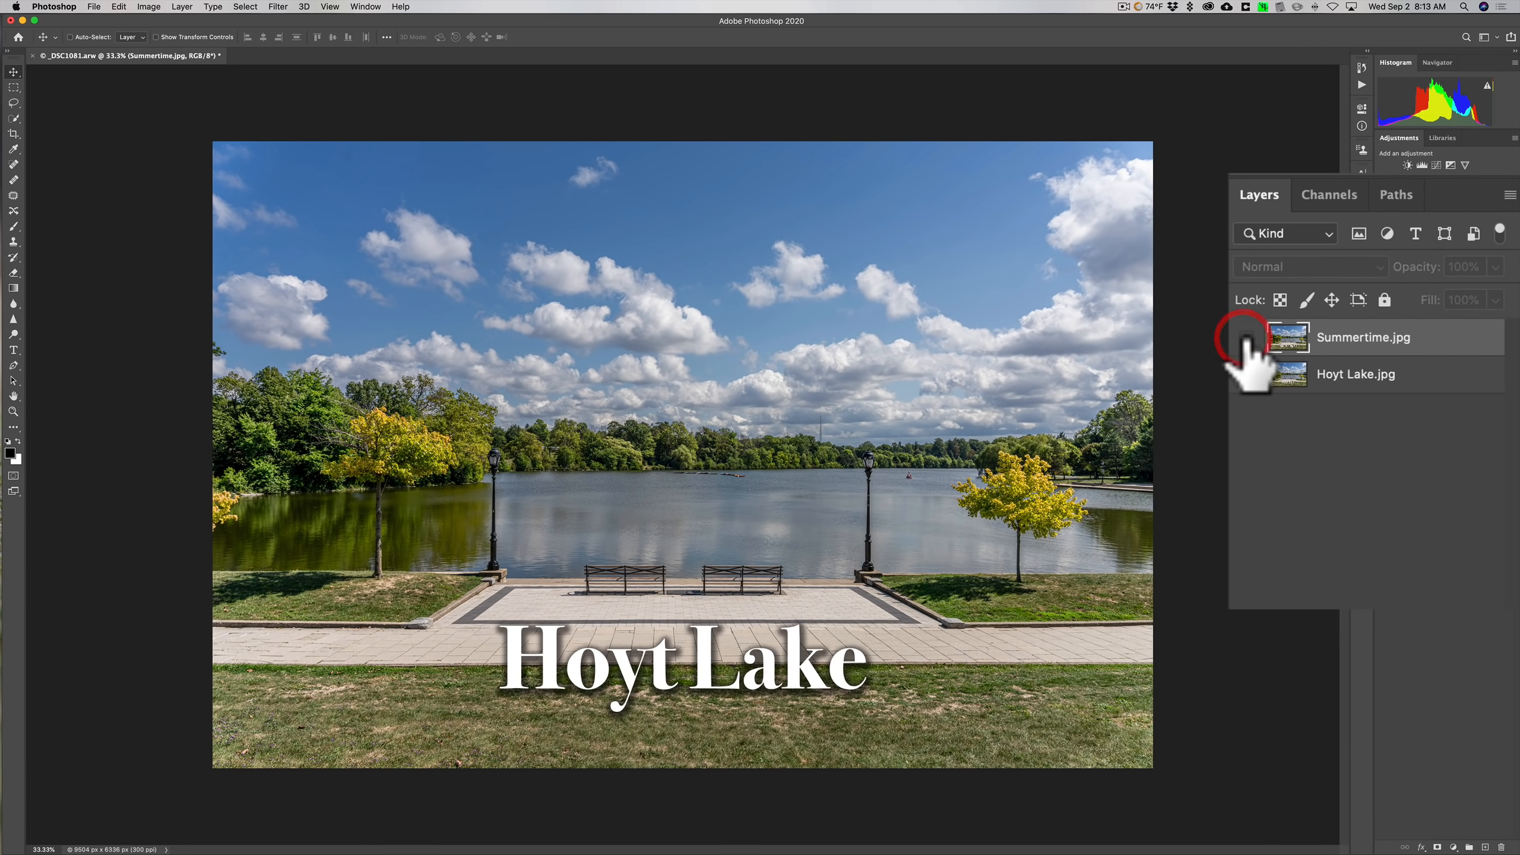
click(1246, 338)
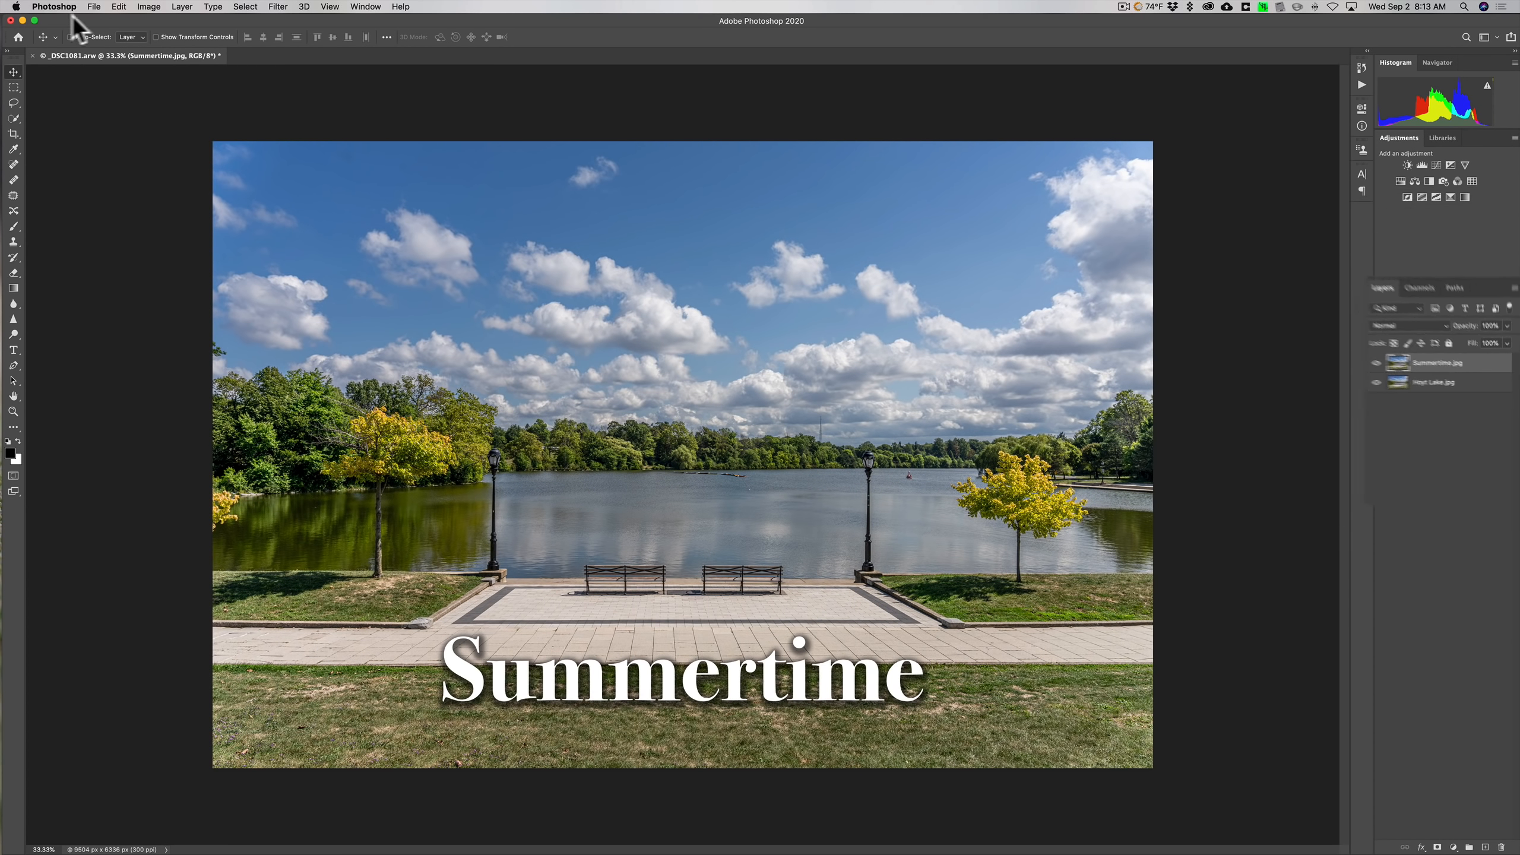
click(92, 7)
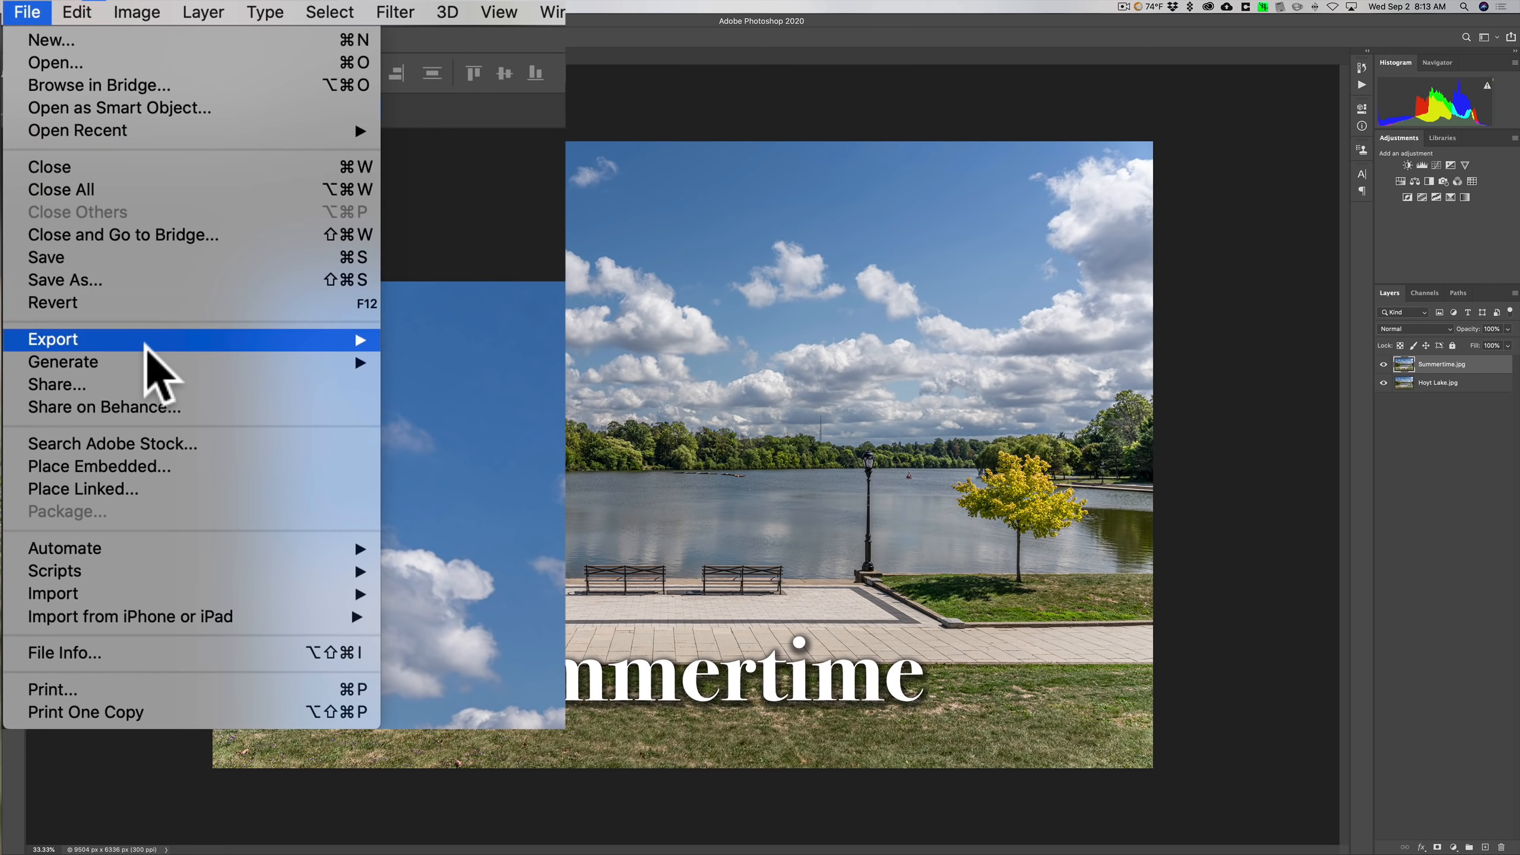
mouse_move(153, 361)
click(441, 362)
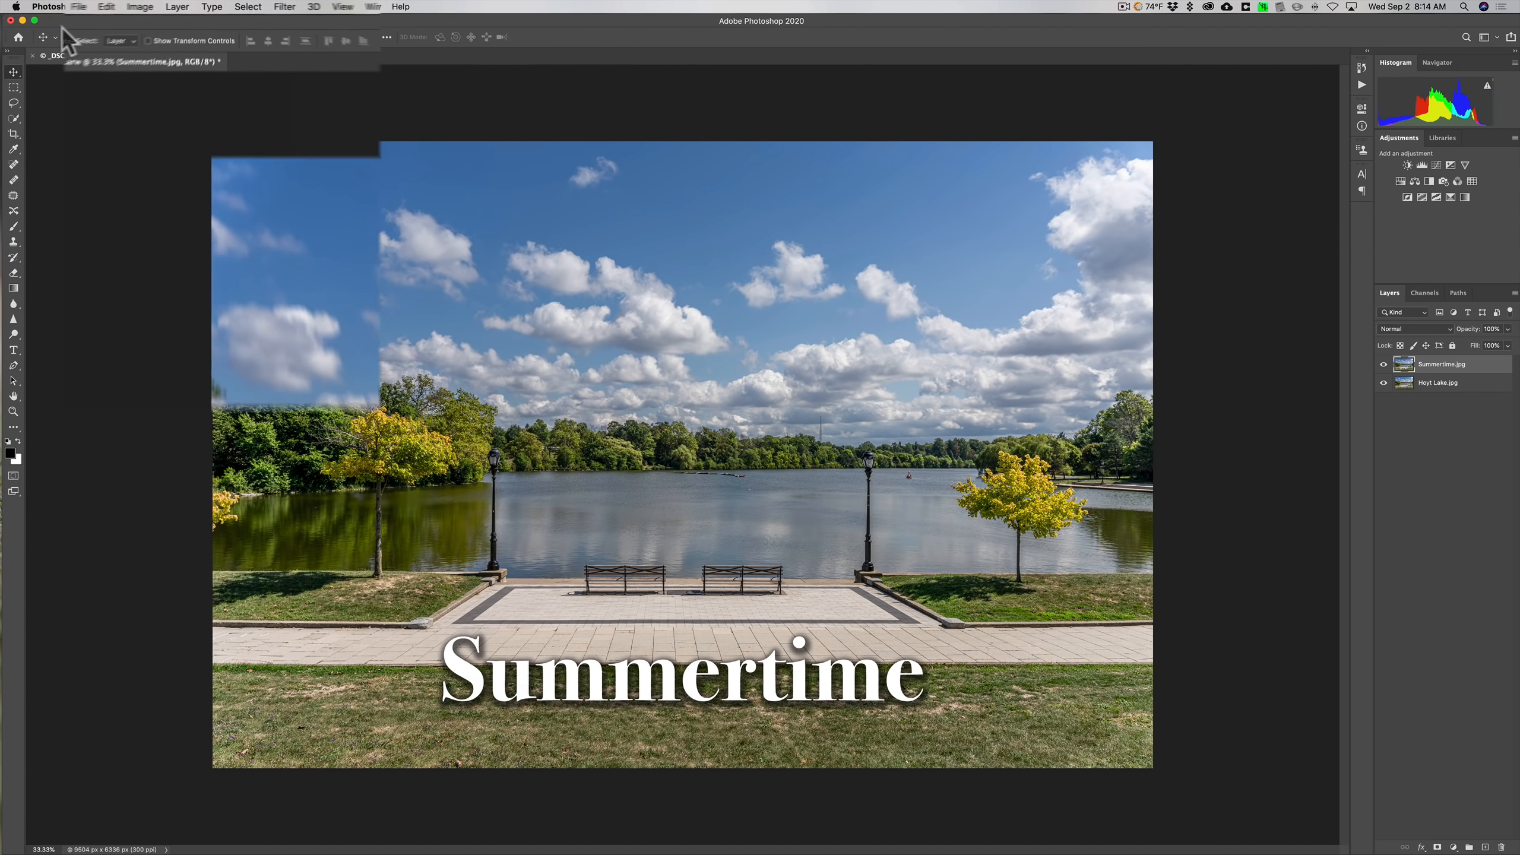
- Minimize the document, switch to Finder and open the _DSC1081-assets folder inside the desktop's Project folder
click(22, 20)
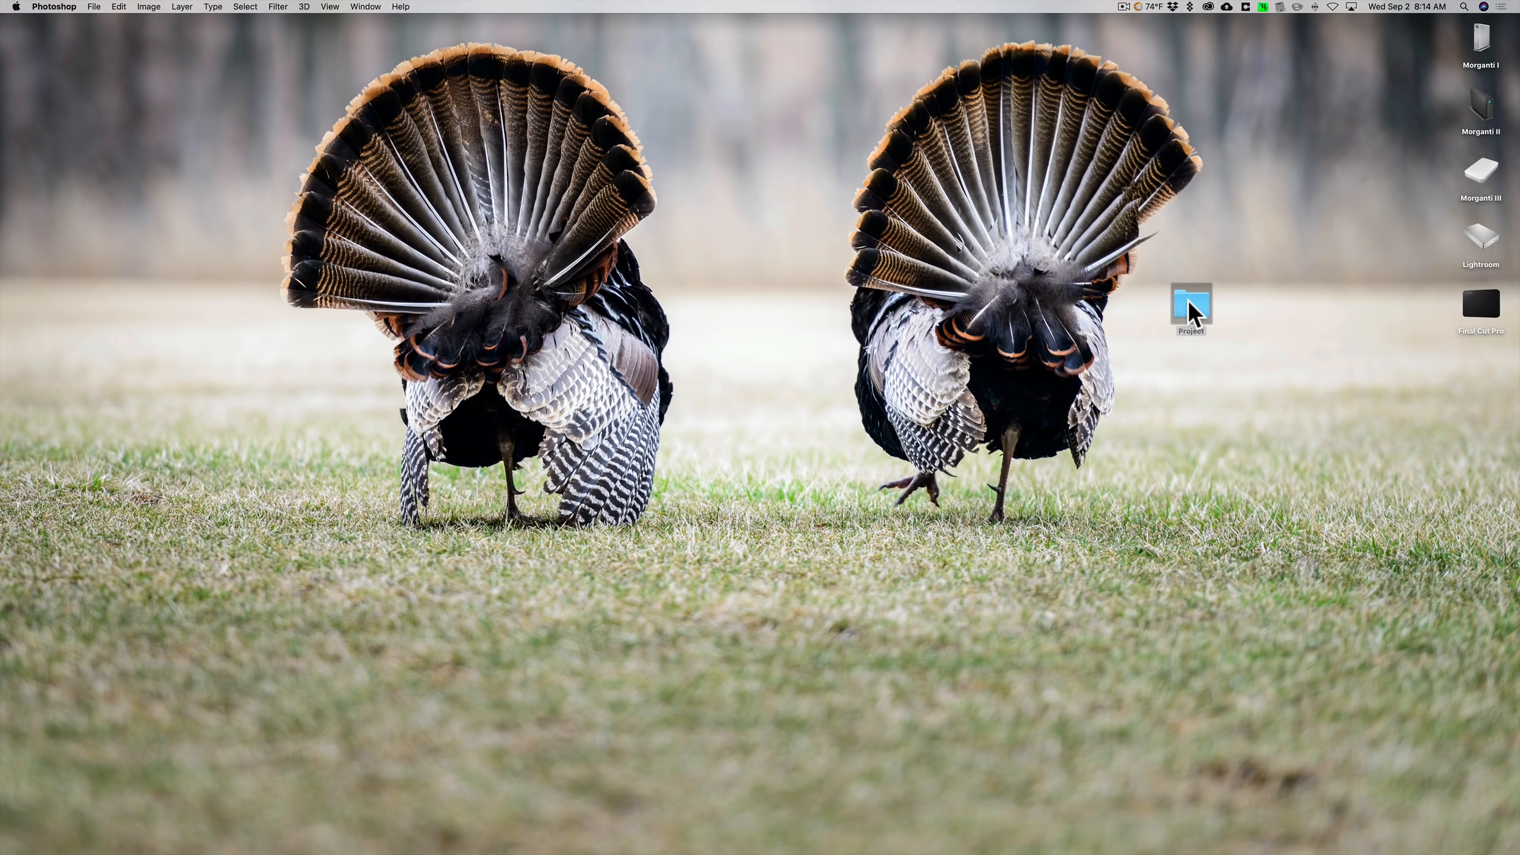
double_click(1191, 311)
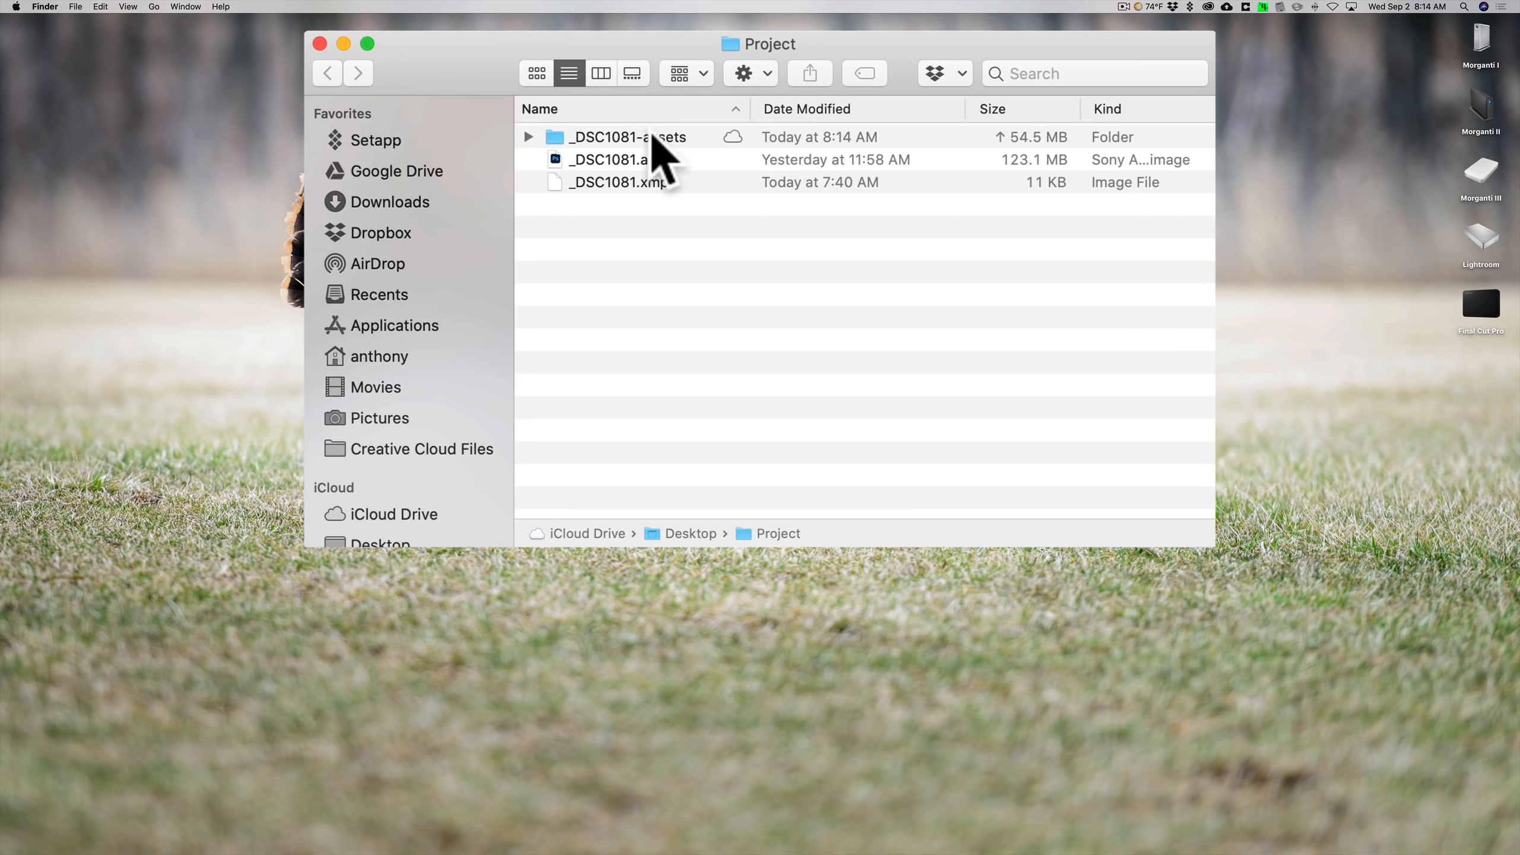
double_click(653, 137)
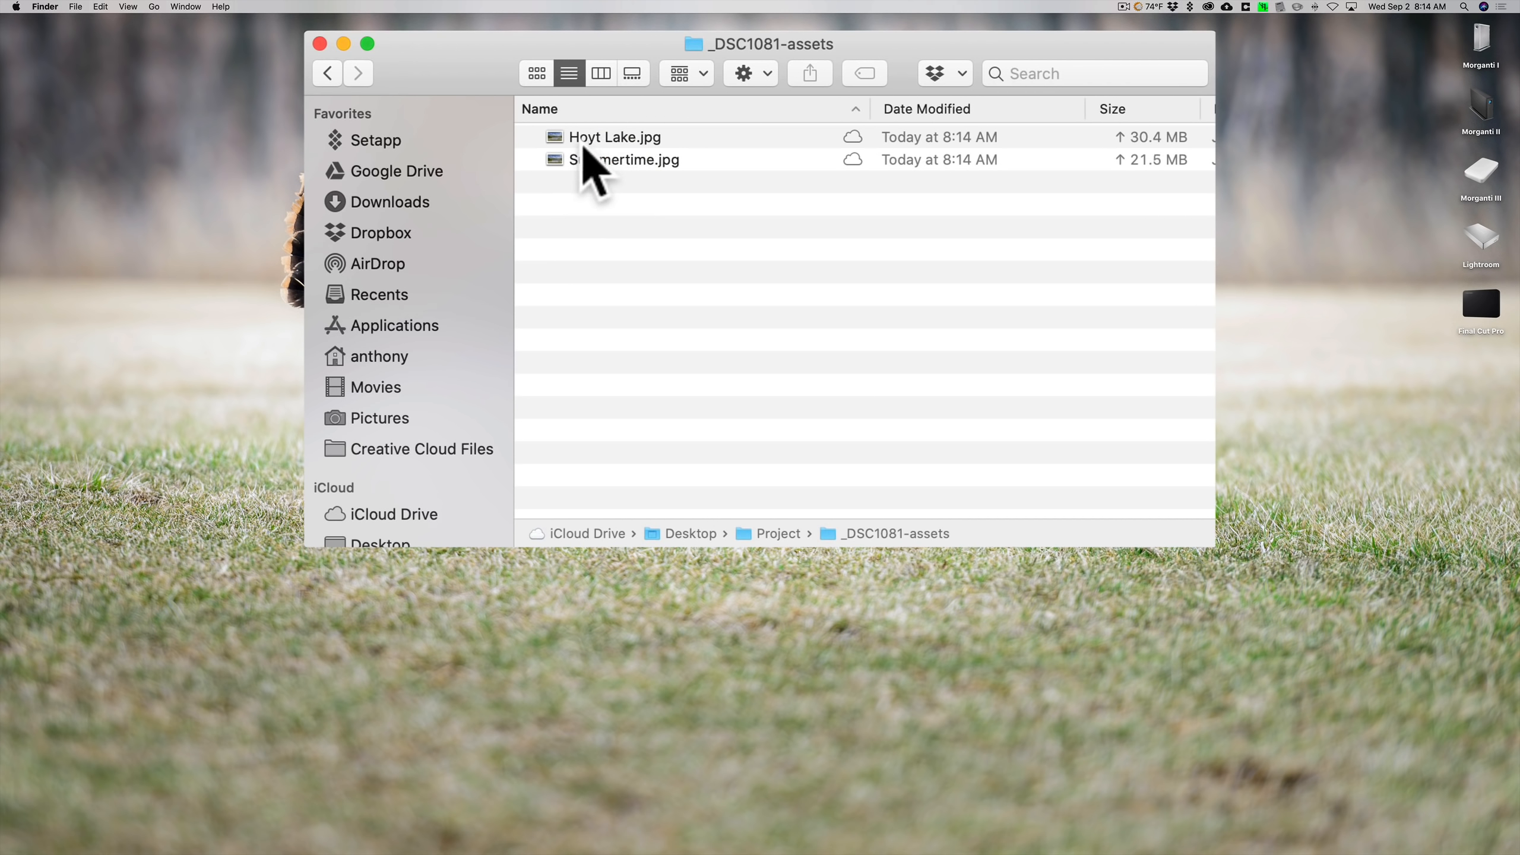
- View the exported Hoyt Lake.jpg and Summertime.jpg in Preview, closing each one, and switch back to Photoshop
double_click(645, 139)
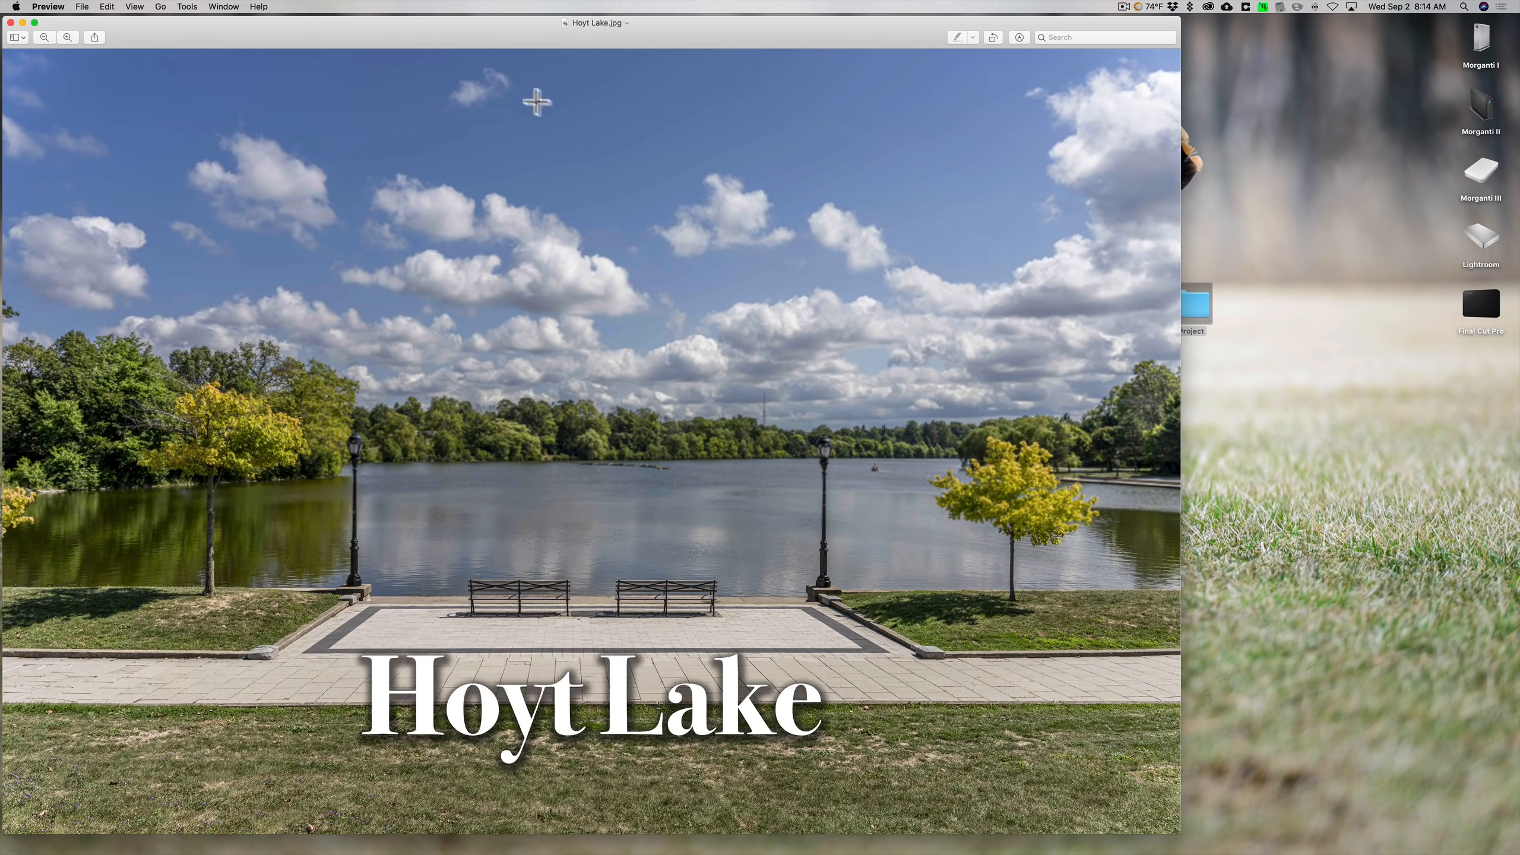
click(10, 23)
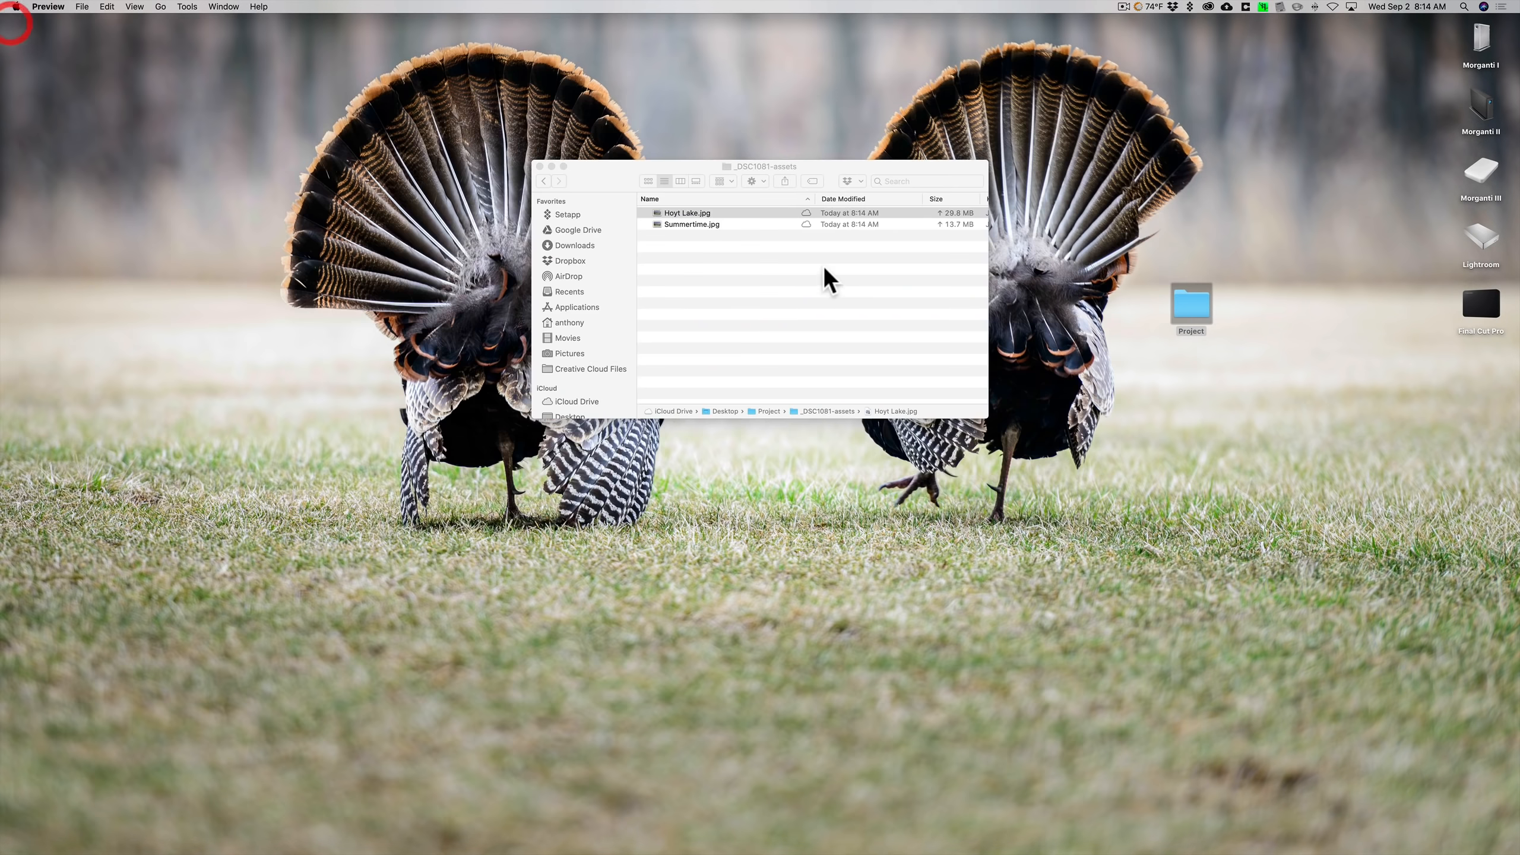
double_click(684, 225)
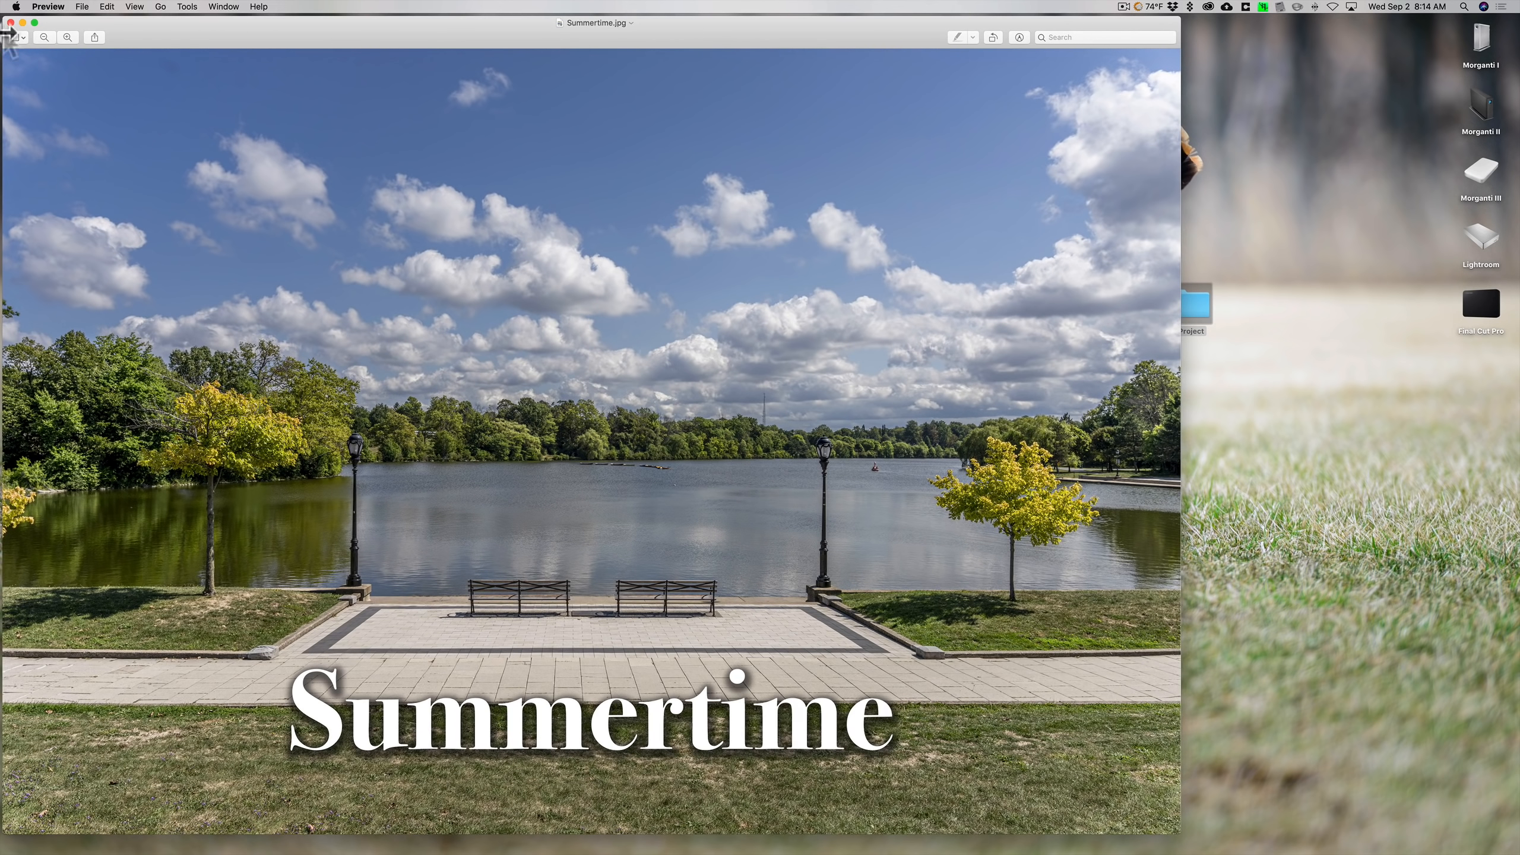
click(11, 23)
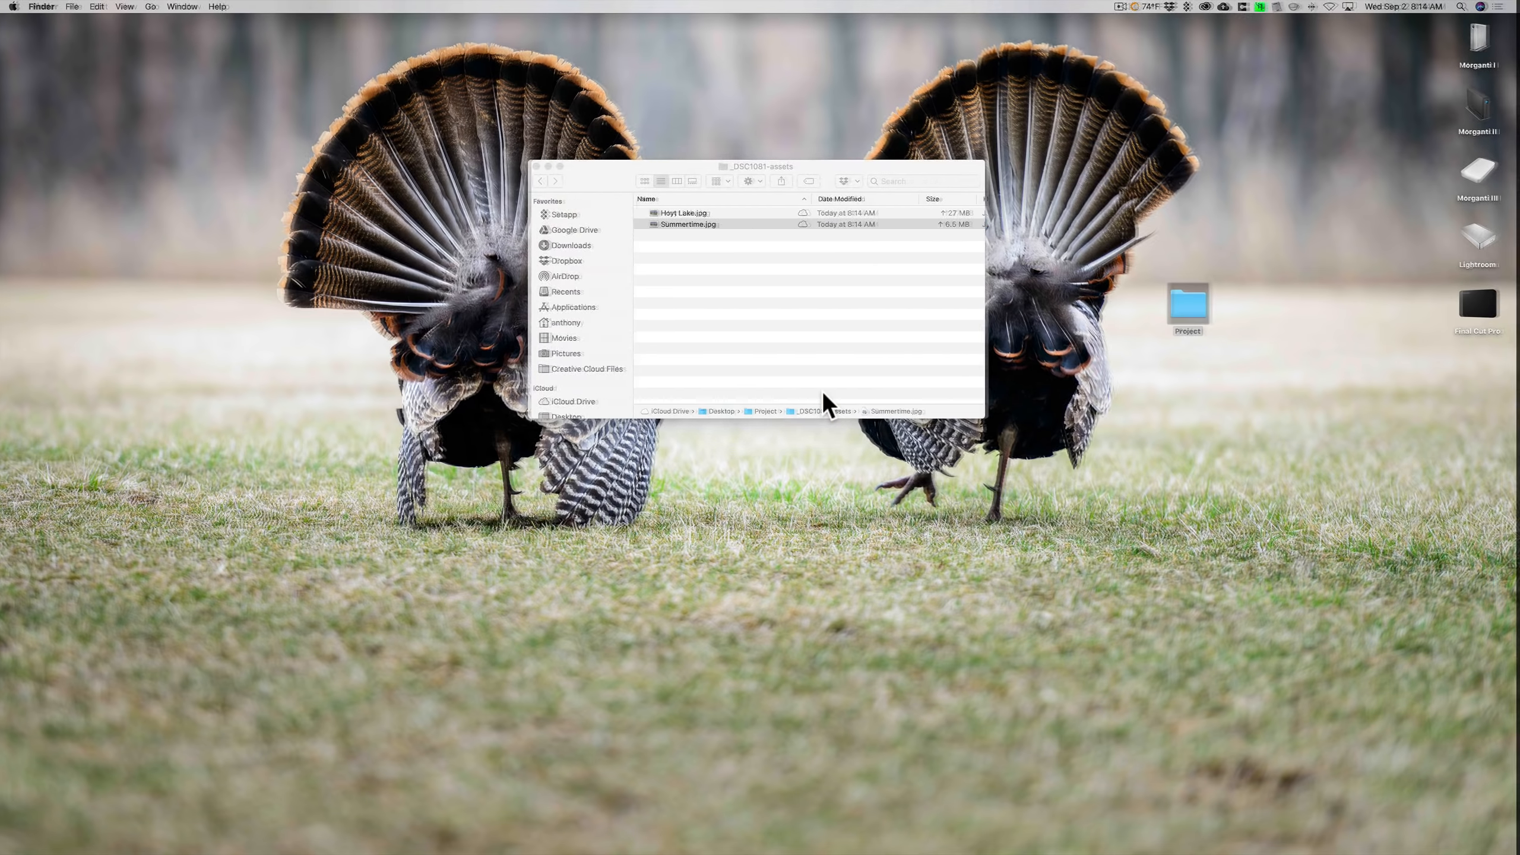
click(976, 822)
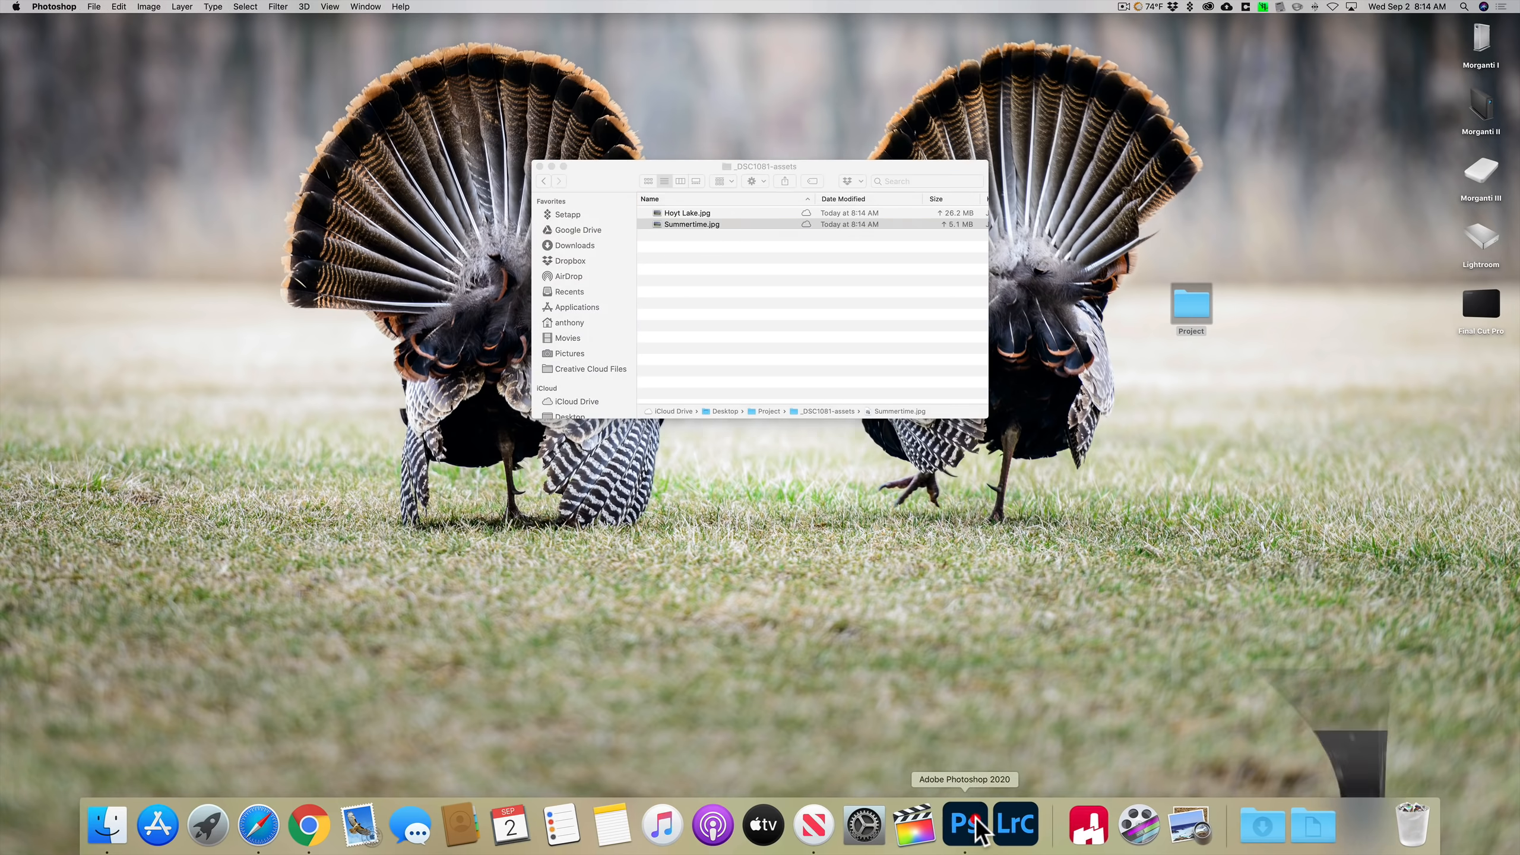